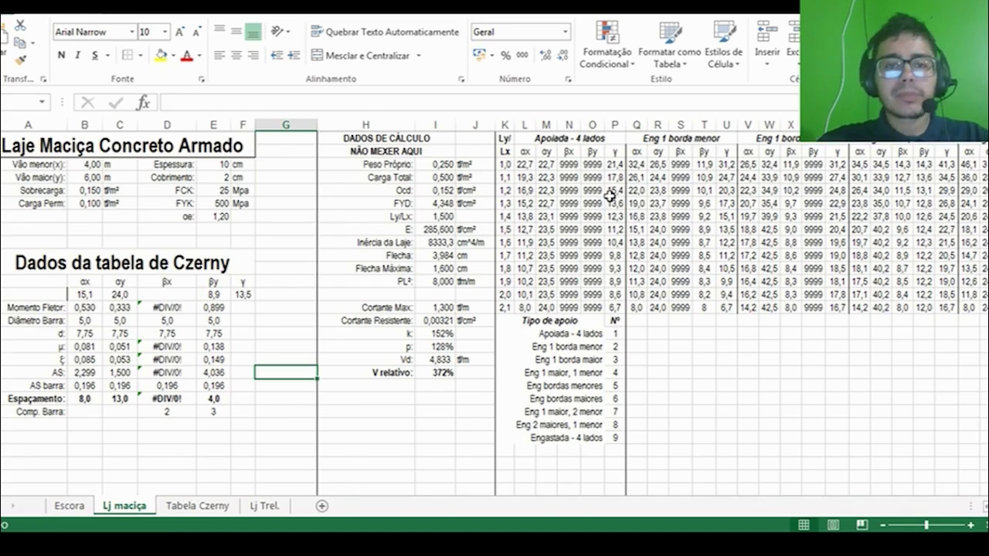
Examine the Ly/Lx ratio and the matching "Eng 1 borda menor" coefficients in the Czerny table for the current slab.
left_click_drag(504, 139, 506, 285)
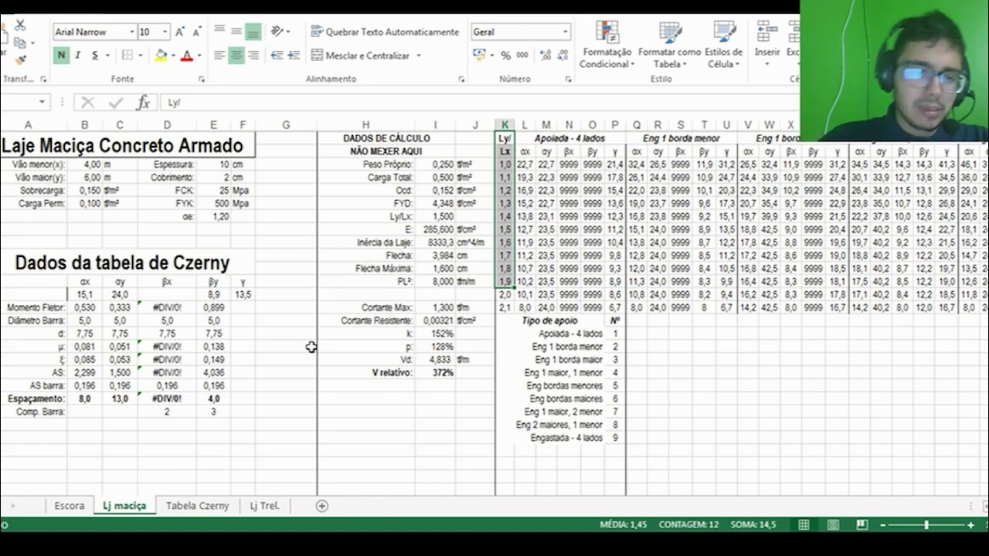
left_click_drag(35, 294, 184, 290)
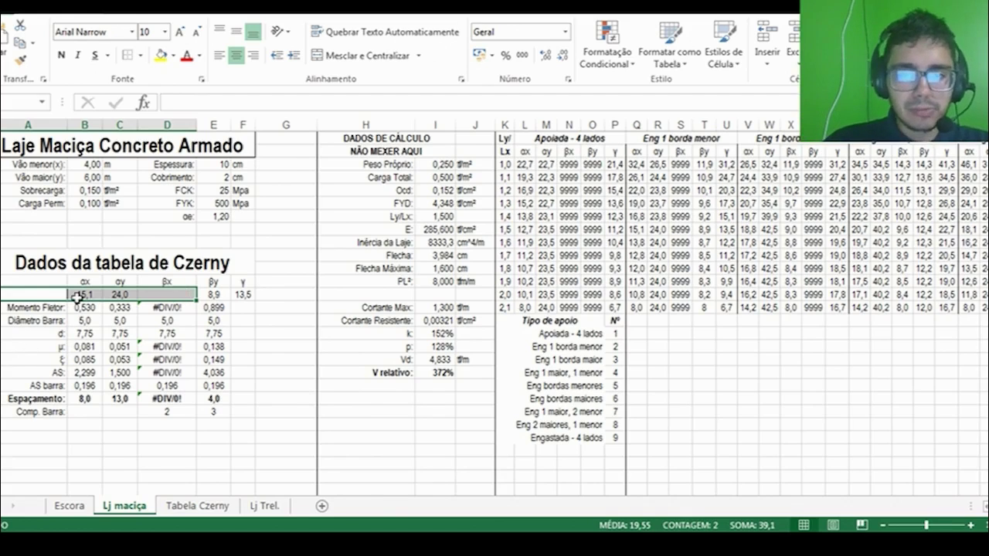
left_click(662, 139)
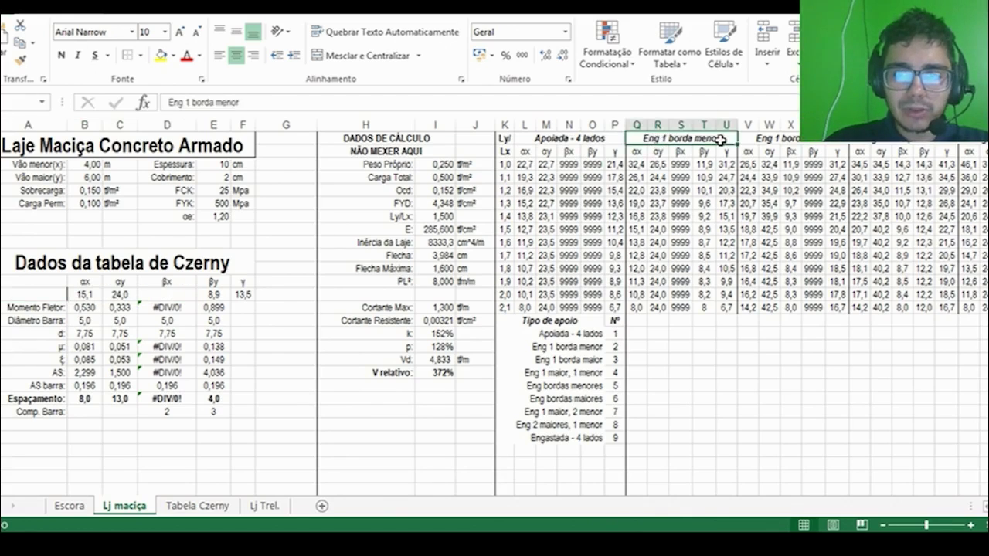
left_click(430, 216)
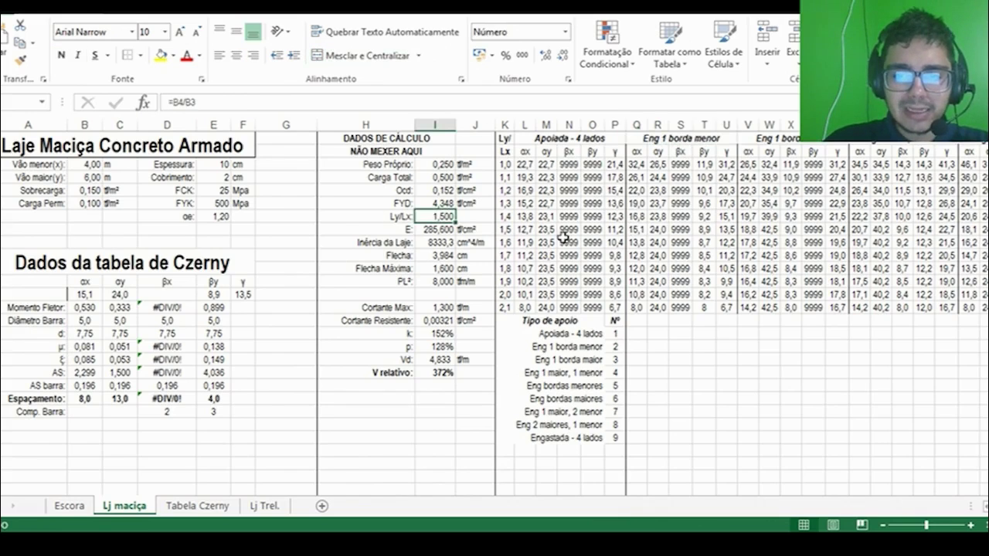
left_click(77, 294)
left_click(116, 295)
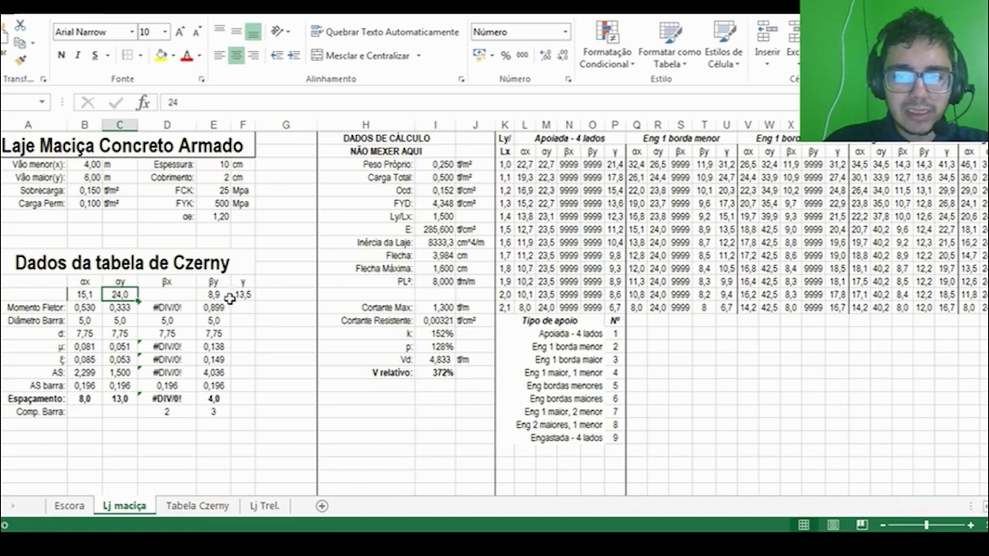
left_click(646, 230)
left_click_drag(640, 216, 730, 215)
left_click_drag(646, 230, 730, 230)
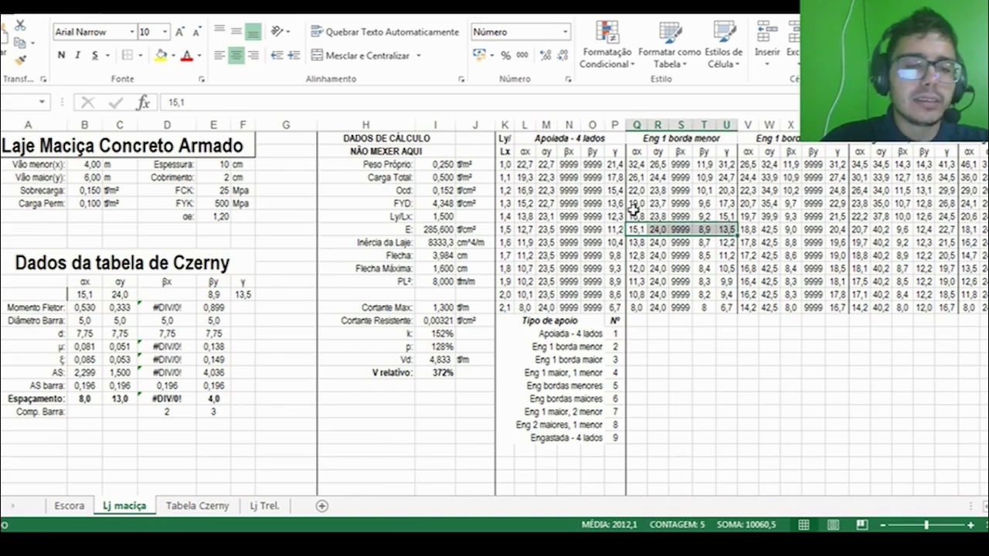
Inspect the βx bending moment formula and compare it with the βy coefficient and bar area cells.
left_click(170, 298)
left_click(176, 309)
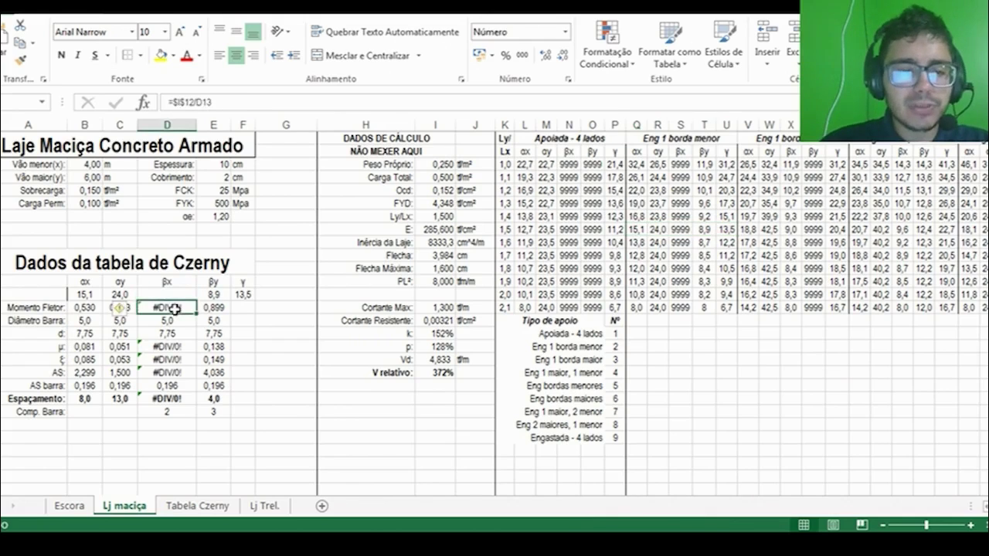
left_click(214, 384)
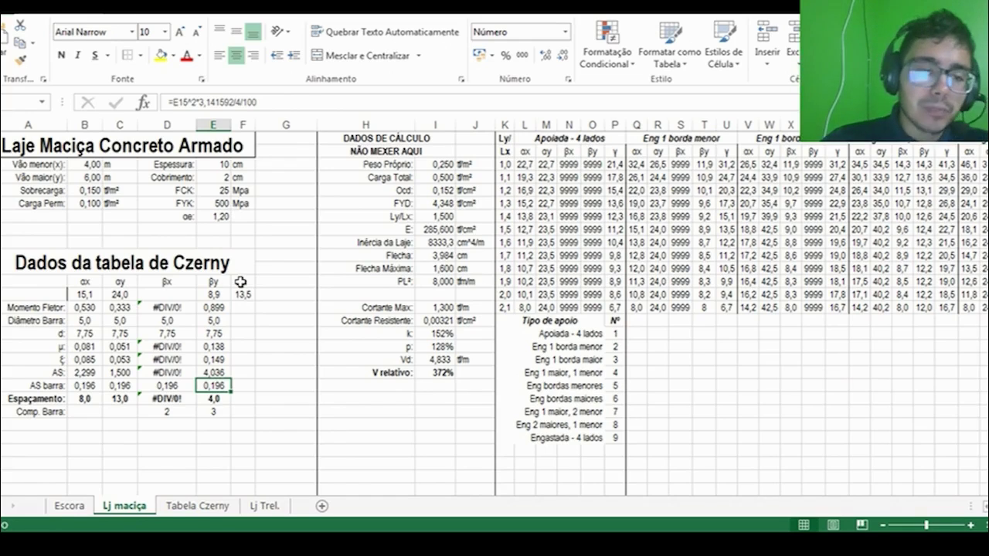
left_click(202, 294)
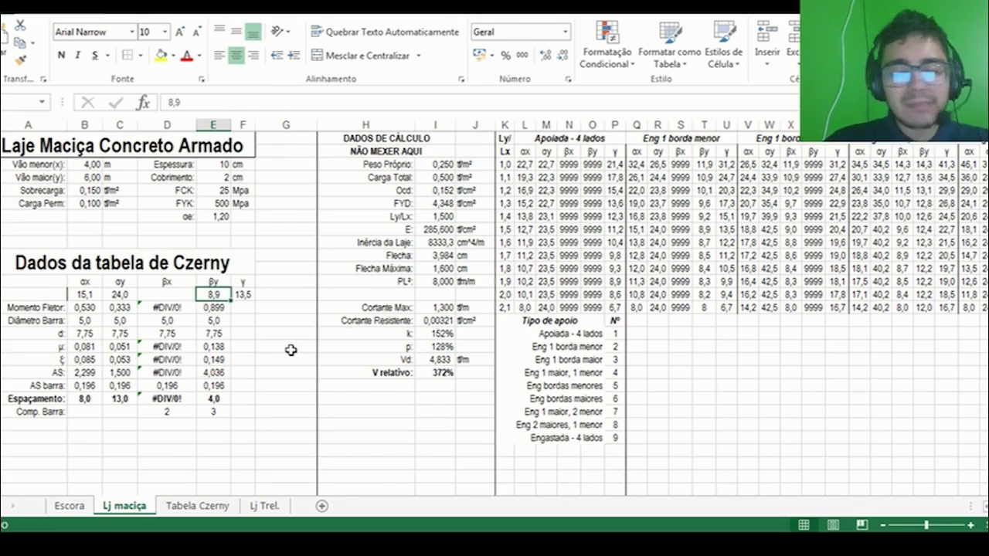
left_click(133, 341)
Try βx coefficients of 5, 10 and 20 in D13 and check their effect on the bar spacing.
left_click(166, 297)
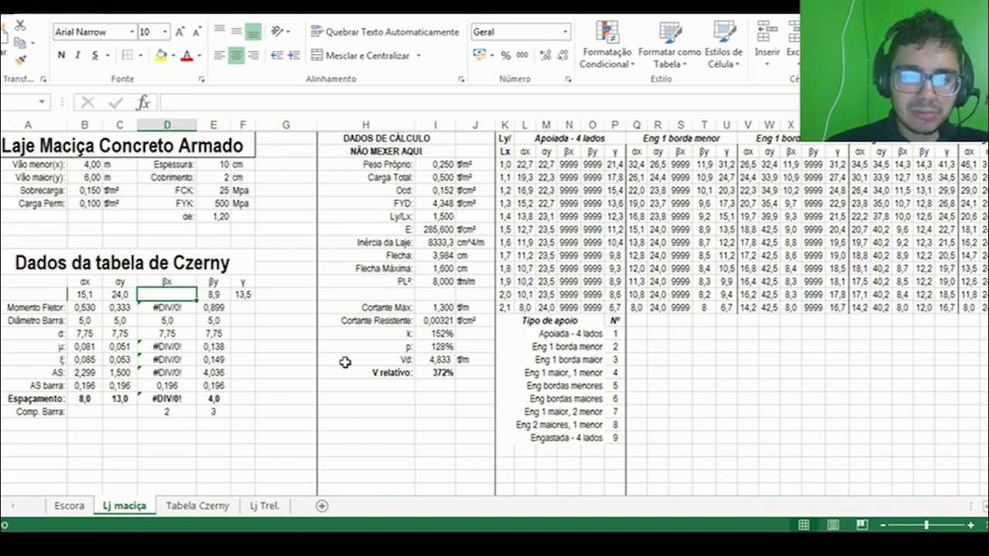
type("5")
key("Return")
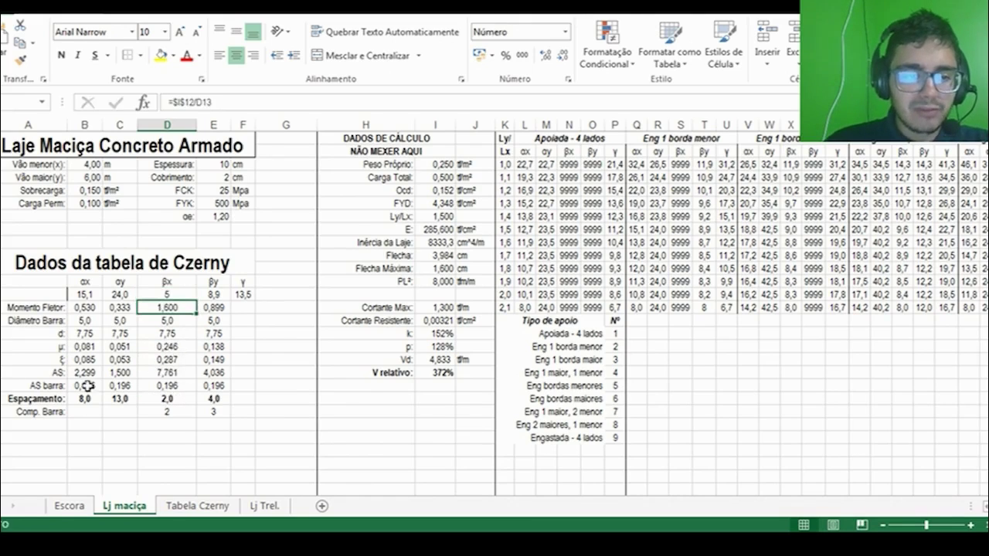
left_click(166, 399)
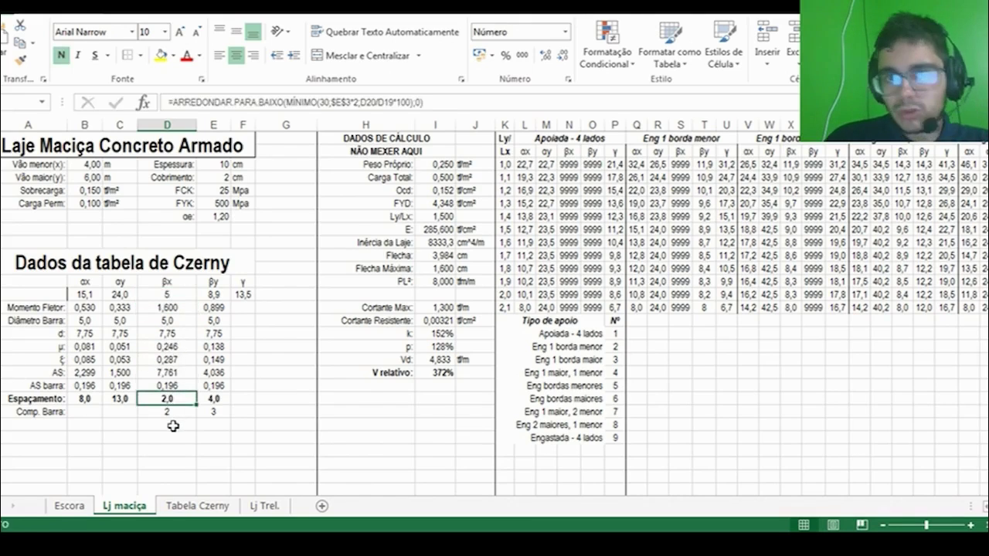
left_click(172, 308)
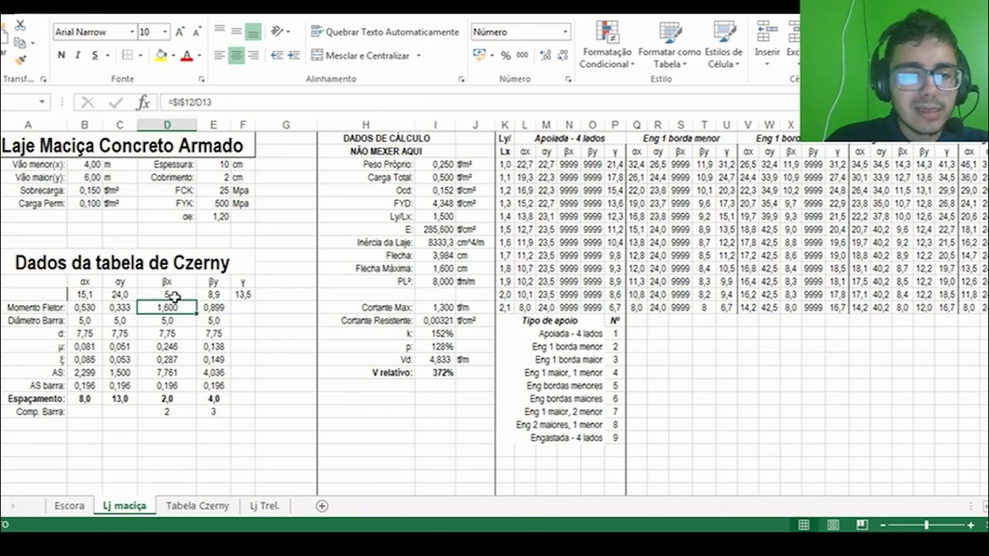
left_click(173, 295)
type("10")
key("Return")
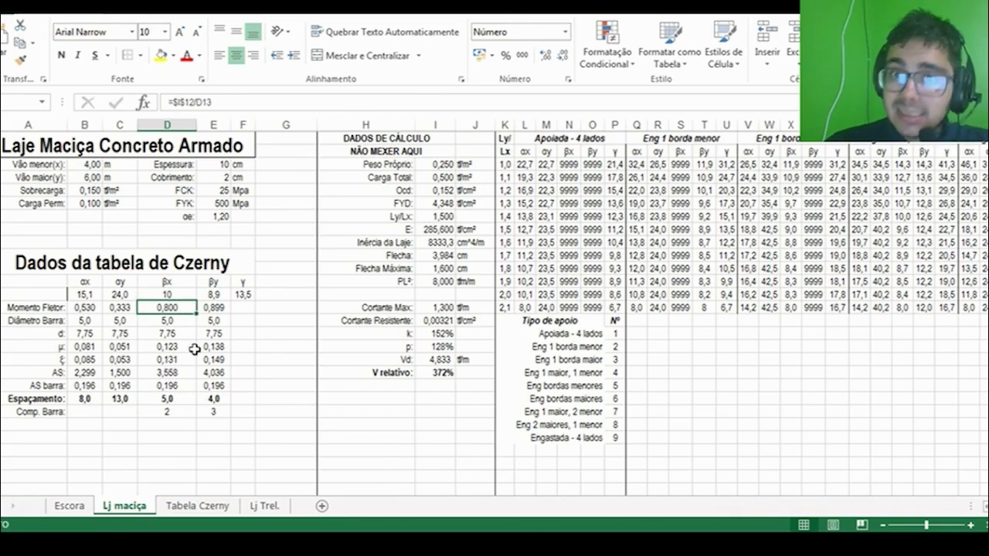
key("Up")
type("20")
key("Return")
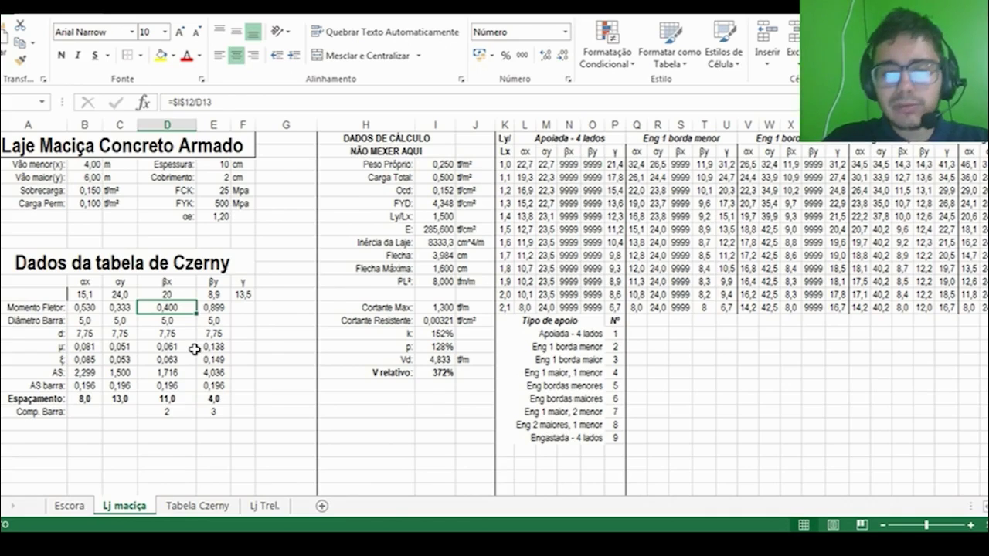
Set the βx coefficient in D13 to 9999.
key("Up")
type("9999")
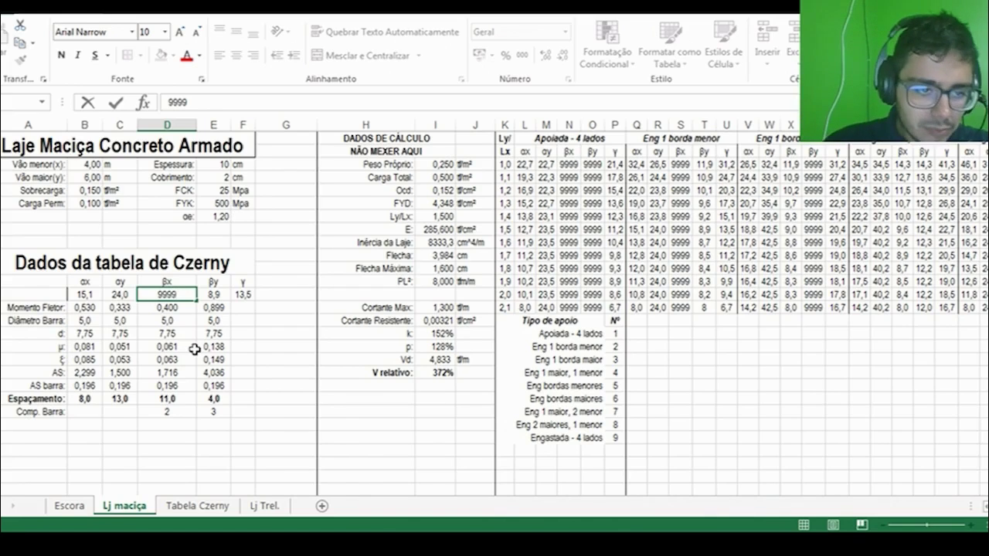
key("Return")
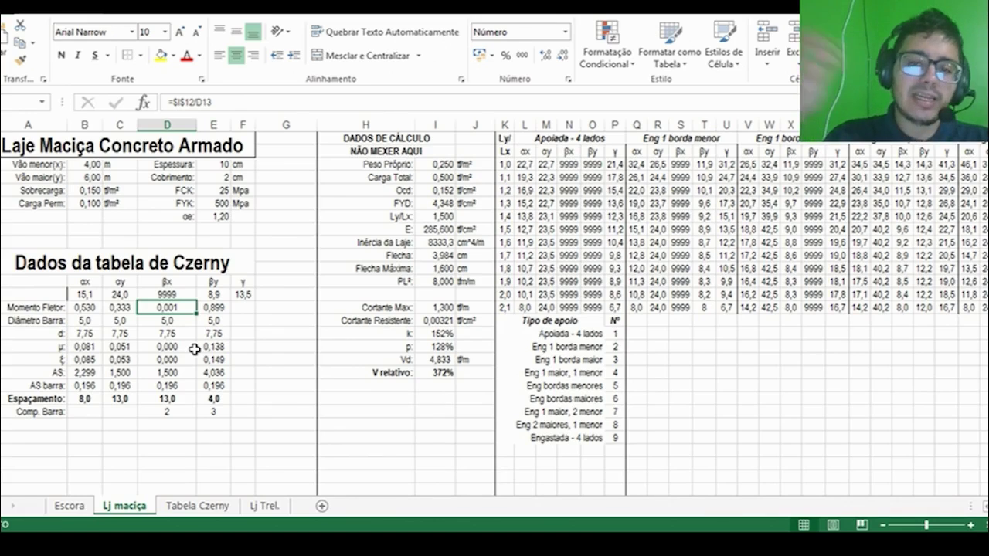
Copy the αx and αy labels into H21 and H22, below the "V relativo" row.
left_click_drag(85, 298, 232, 302)
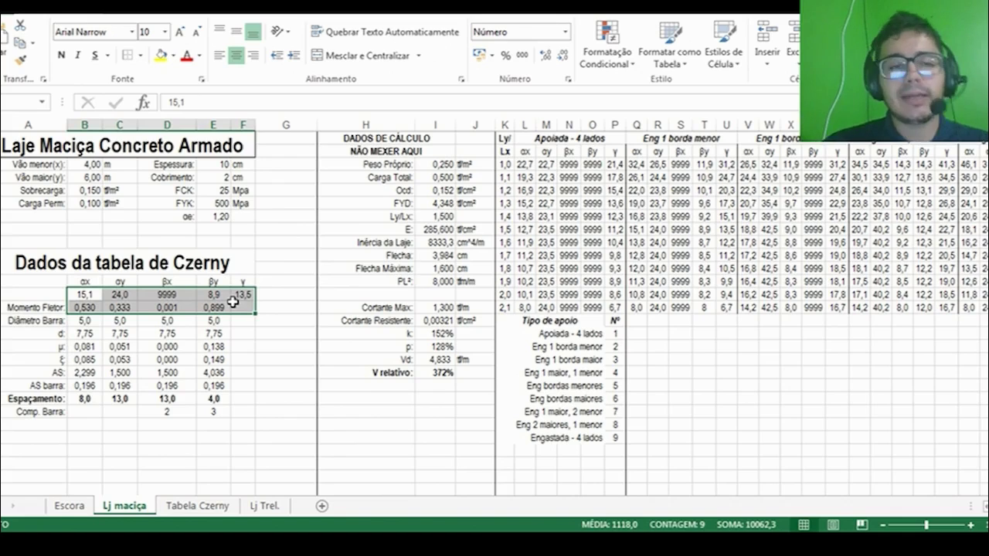
left_click(87, 281)
key("ctrl+c")
left_click(371, 391)
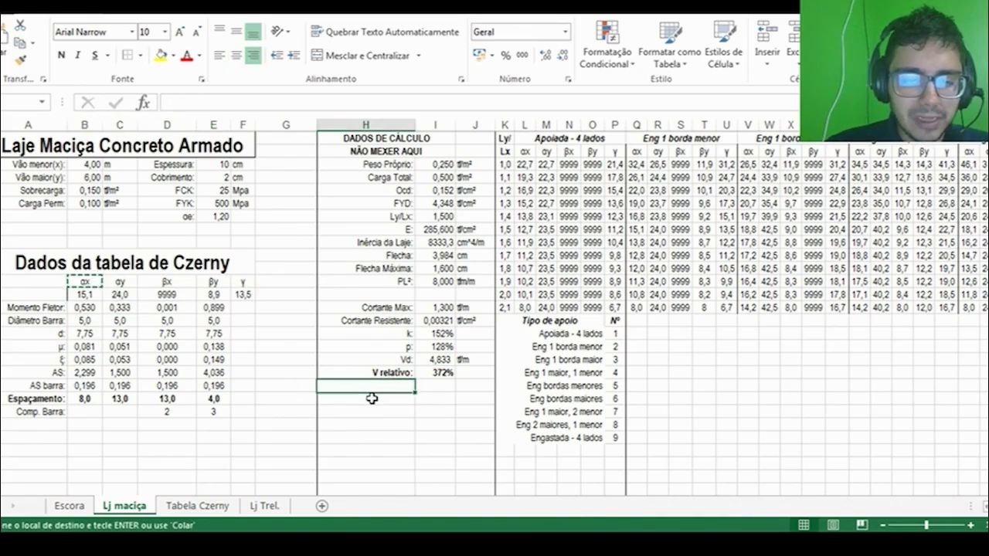
left_click(371, 398)
key("ctrl+v")
left_click(119, 282)
key("ctrl+c")
left_click(360, 413)
key("ctrl+v")
Copy the βx, βy and γ labels into H23:H25, below the copied αy label.
left_click(167, 281)
key("ctrl+c")
left_click(366, 425)
key("ctrl+v")
left_click(213, 282)
key("ctrl+c")
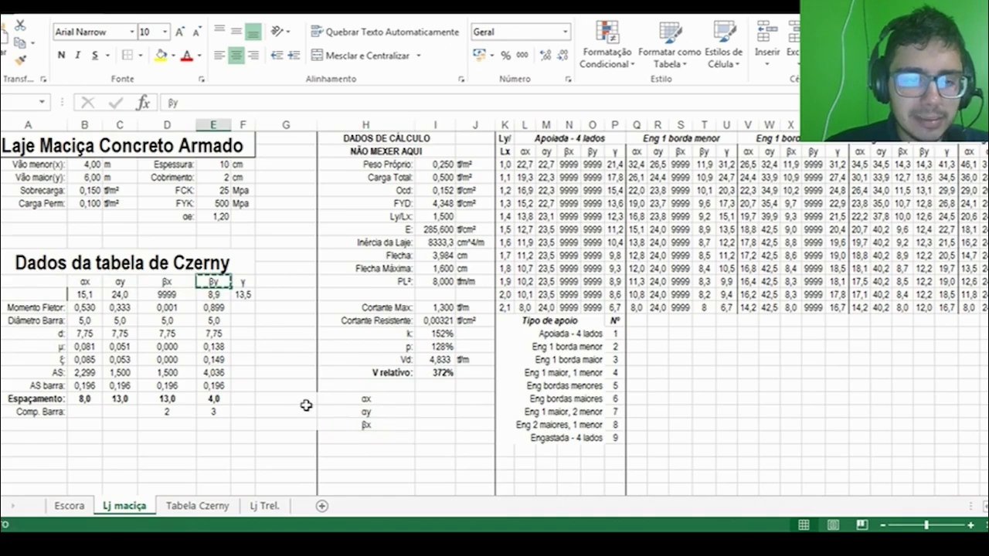
left_click(334, 438)
key("ctrl+v")
left_click(243, 281)
key("ctrl+c")
left_click(360, 451)
key("ctrl+v")
left_click_drag(364, 399, 347, 463)
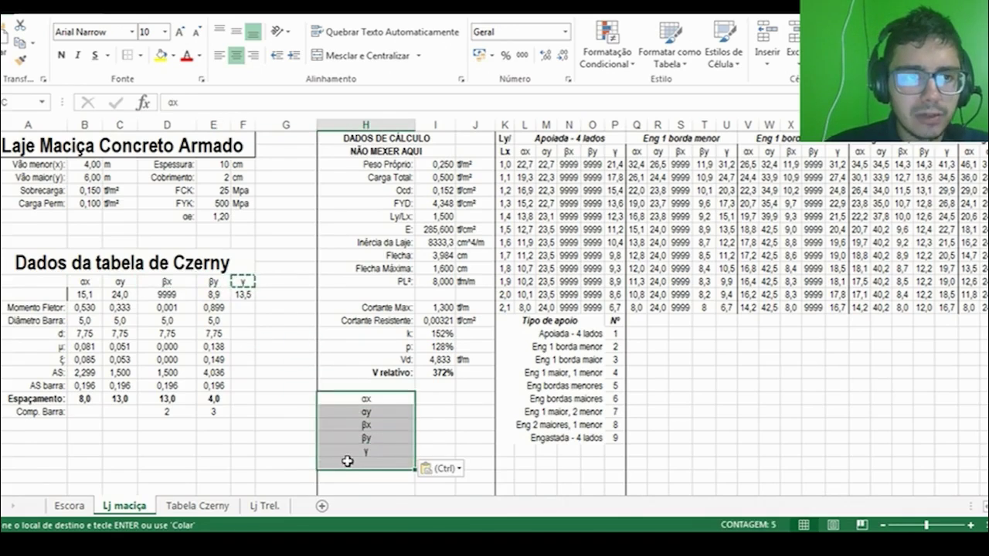
left_click(263, 299)
key("Escape")
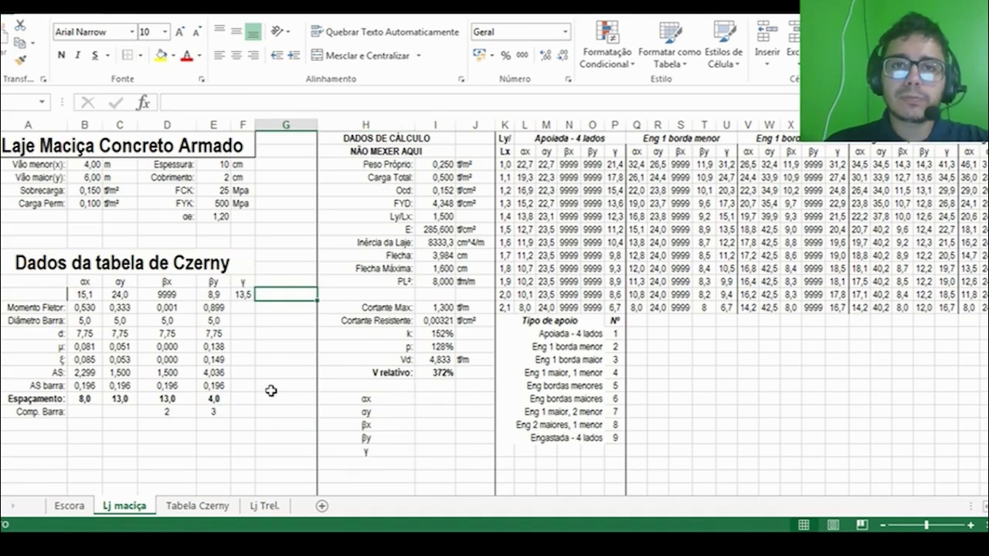
Move the αx and αy coefficient values from B13 and C13 to I21 and I22 beside their new labels.
left_click(83, 293)
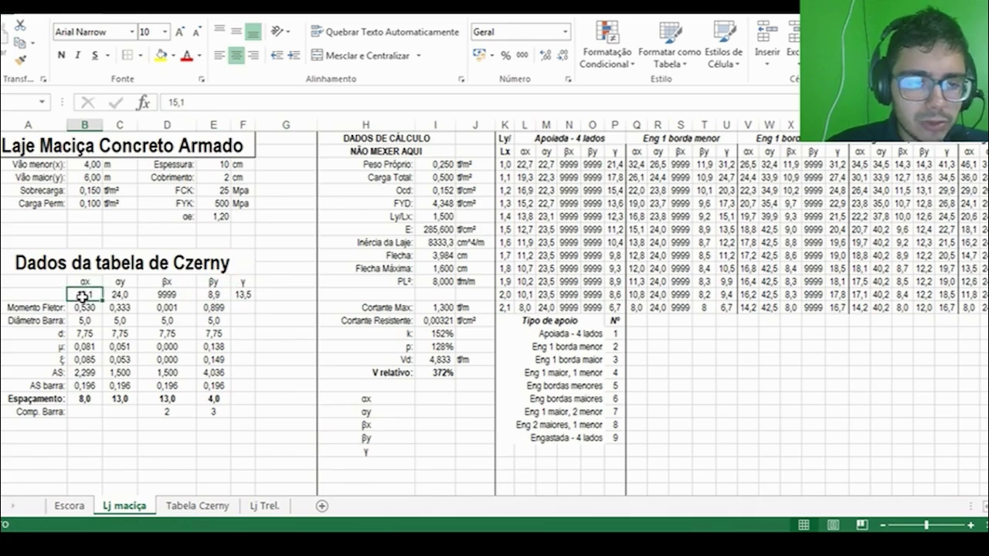
key("ctrl+c")
left_click(435, 399)
key("Return")
left_click(120, 295)
key("ctrl+c")
left_click(422, 412)
key("Return")
Move the βx, βy and γ coefficient values from D13:F13 to I23:I25 beside their new labels.
left_click(166, 294)
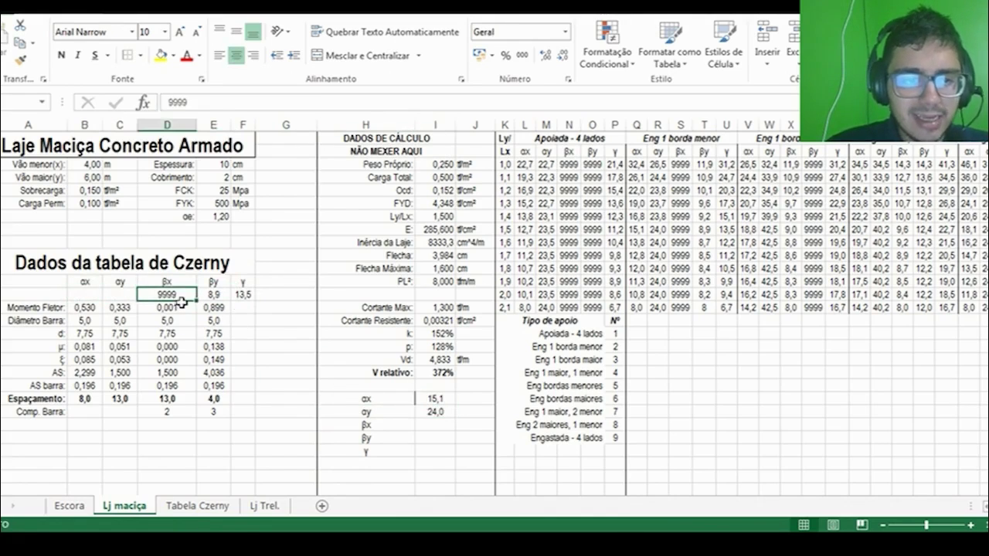
key("ctrl+c")
left_click(429, 425)
key("Return")
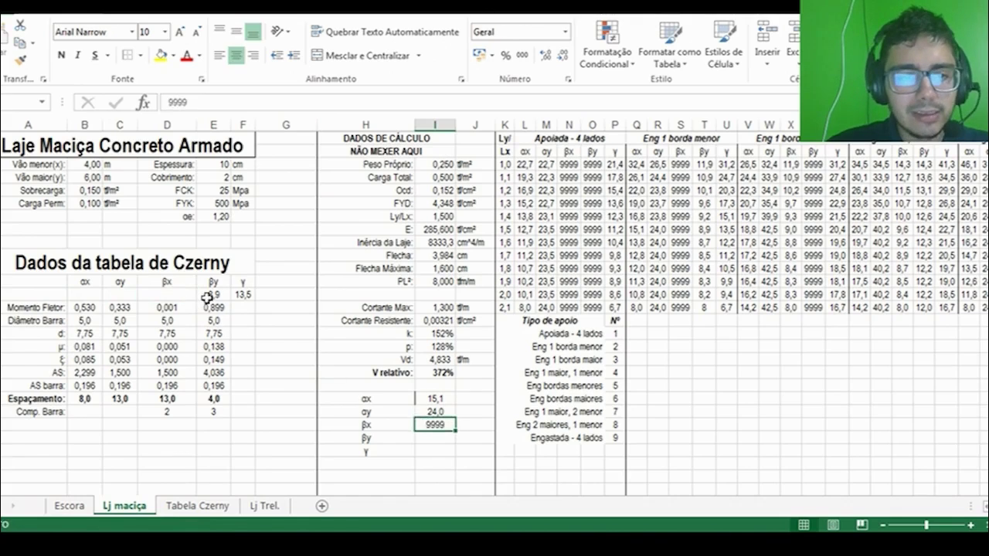
left_click(213, 295)
key("ctrl+c")
left_click(435, 438)
key("Return")
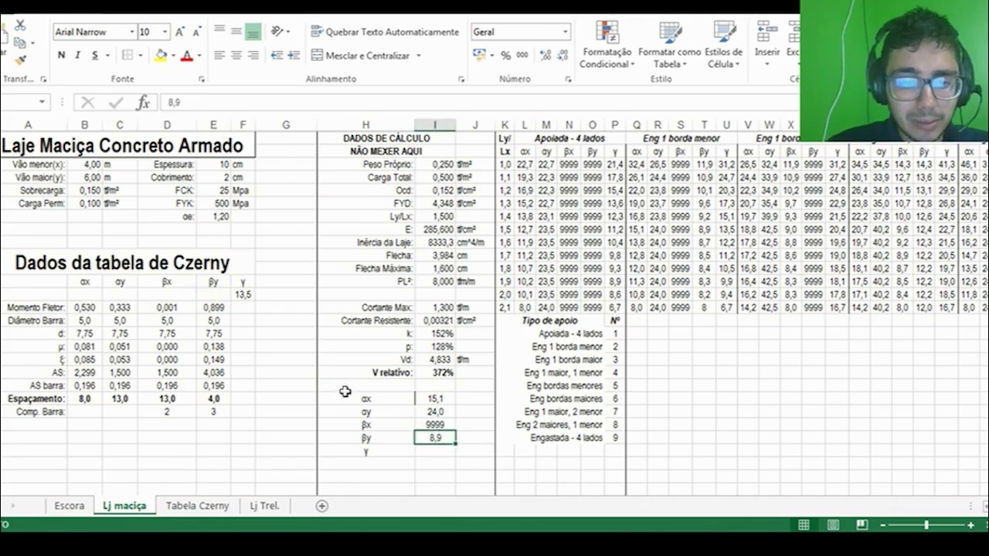
left_click(254, 294)
key("ctrl+x")
left_click(435, 450)
key("Return")
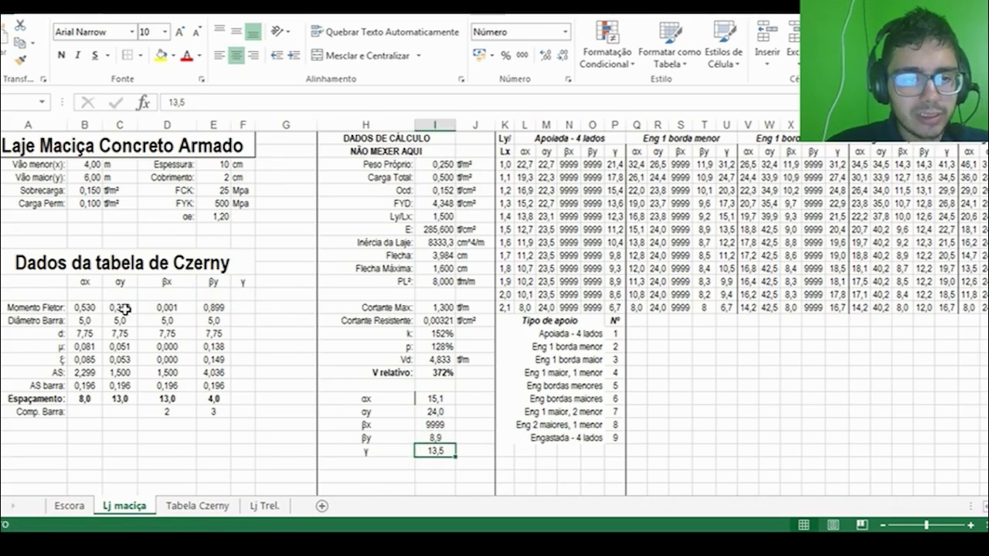
Delete the old αx to γ coefficient labels below the "Dados da tabela de Czerny" heading.
left_click(80, 282)
left_click_drag(80, 282, 242, 289)
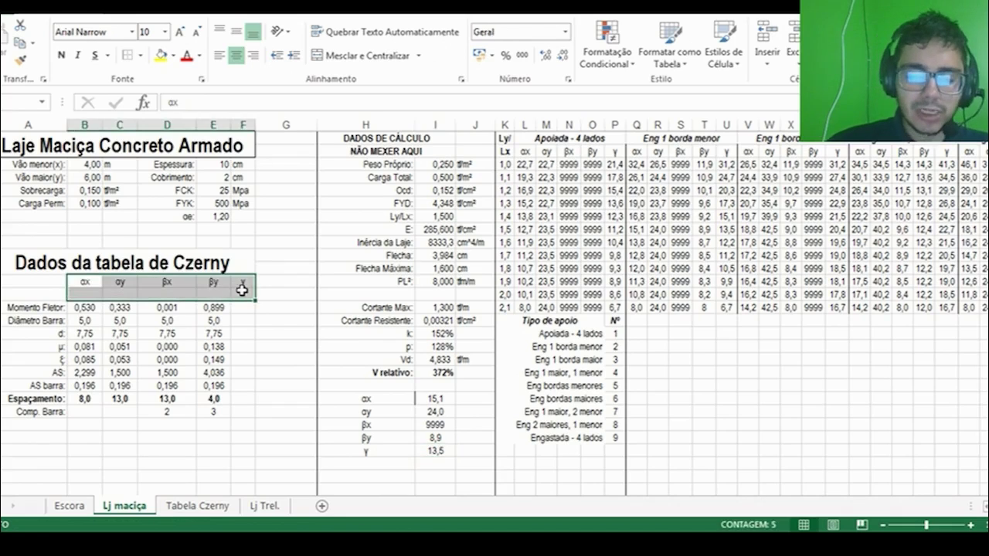
key("Delete")
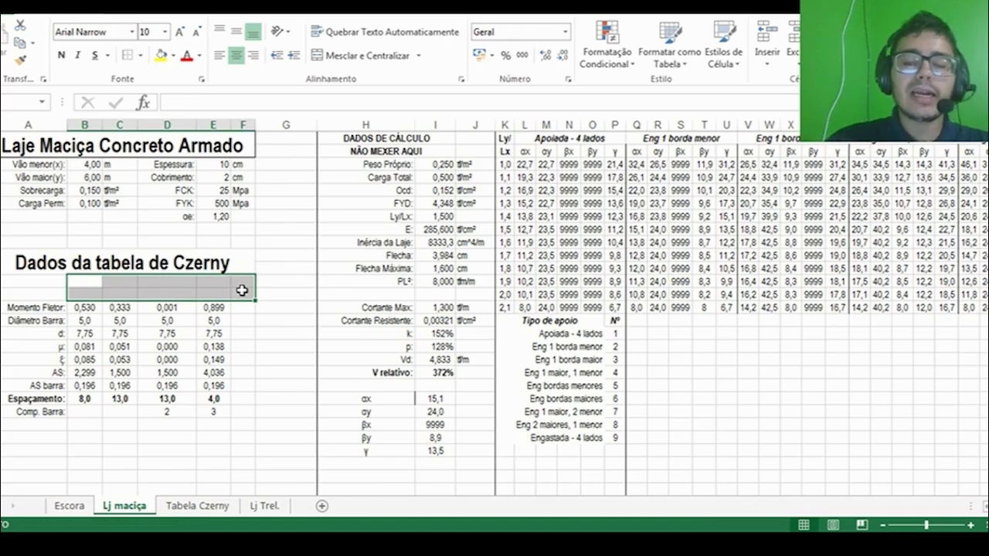
left_click(435, 398)
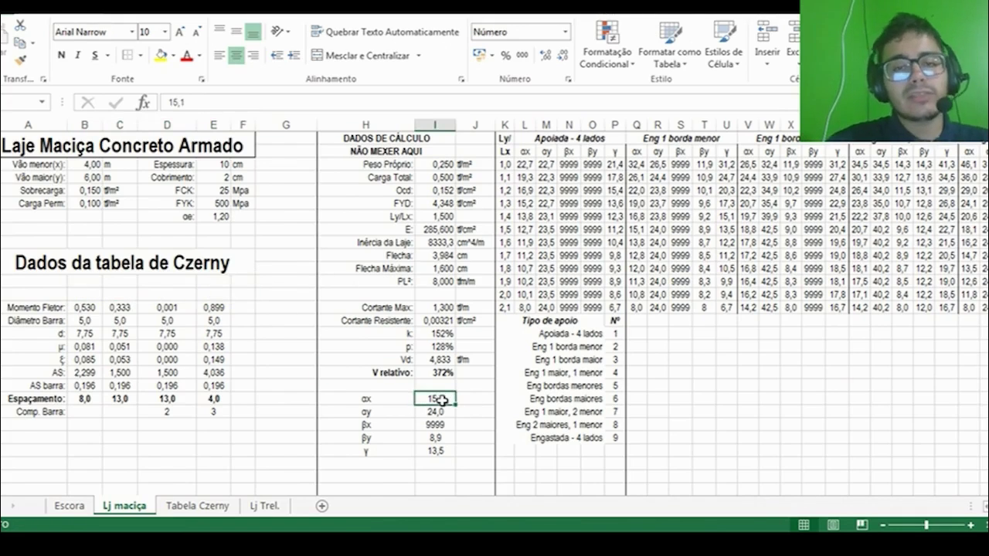
Add the label "Tipo de laje:" in A8 and merge the cells B8:F8 beside it.
left_click(30, 216)
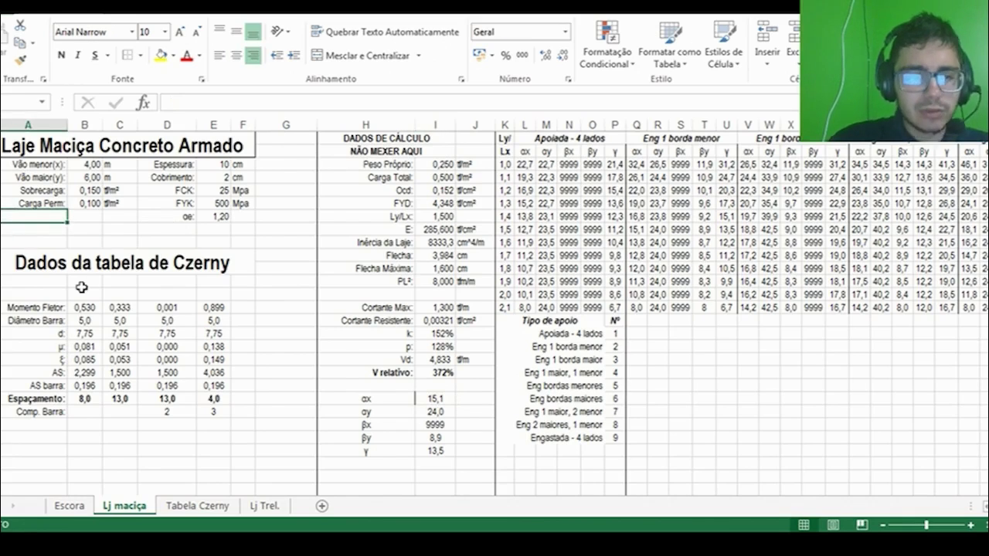
key("Down")
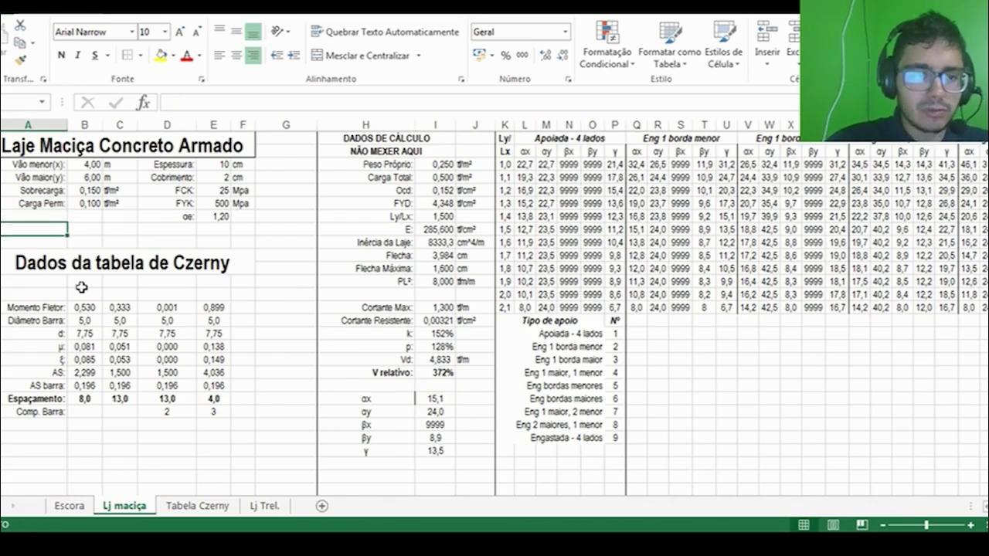
type("Tipo de laje:")
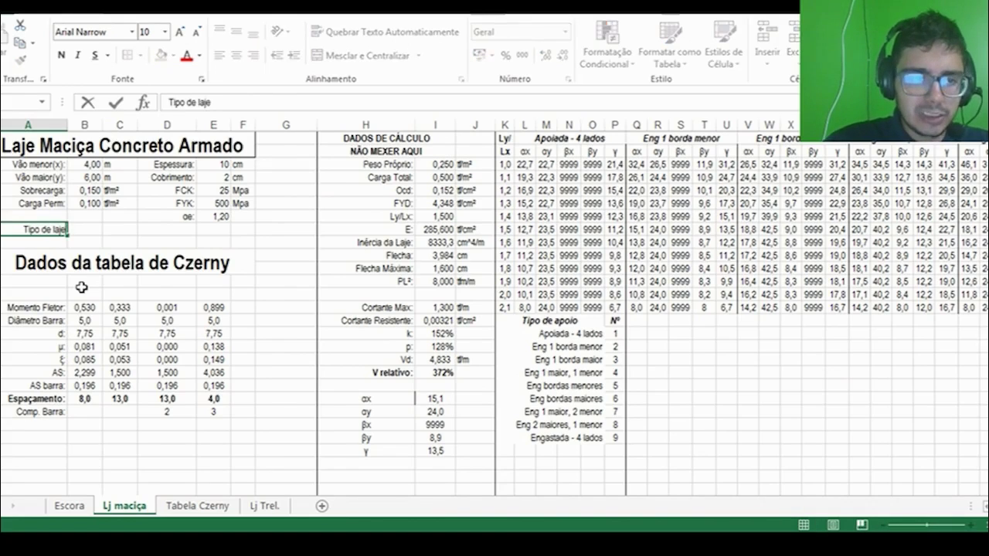
key("Tab")
left_click(236, 229, "shift")
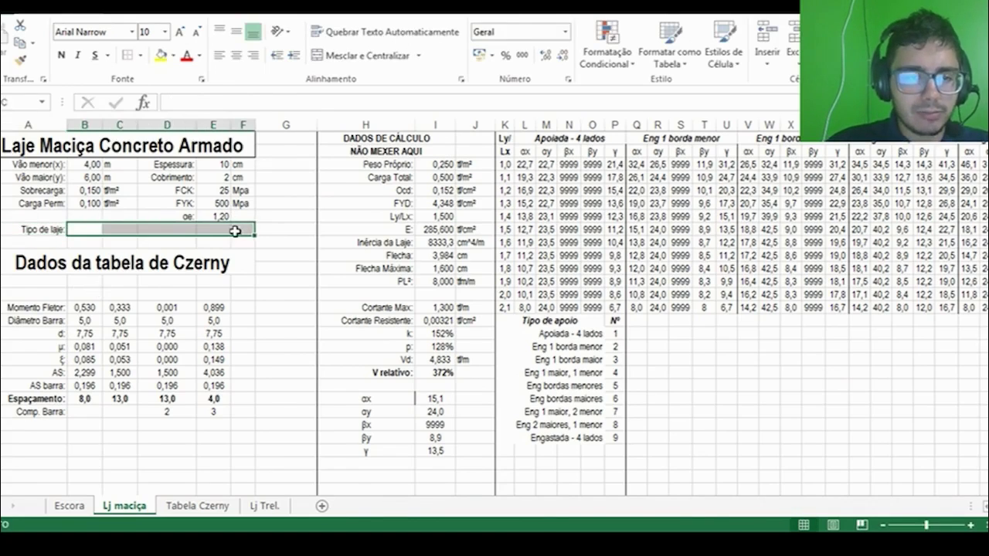
left_click(357, 56)
Set up data validation on the merged slab type cell B8, allowing only values from a list.
left_click(367, 10)
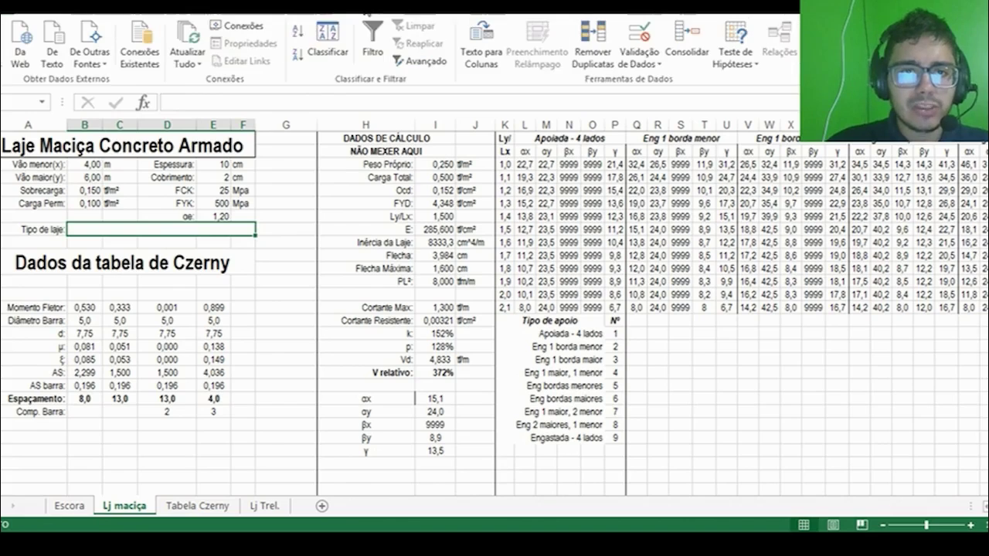
left_click(638, 37)
left_click(147, 318)
left_click(124, 358)
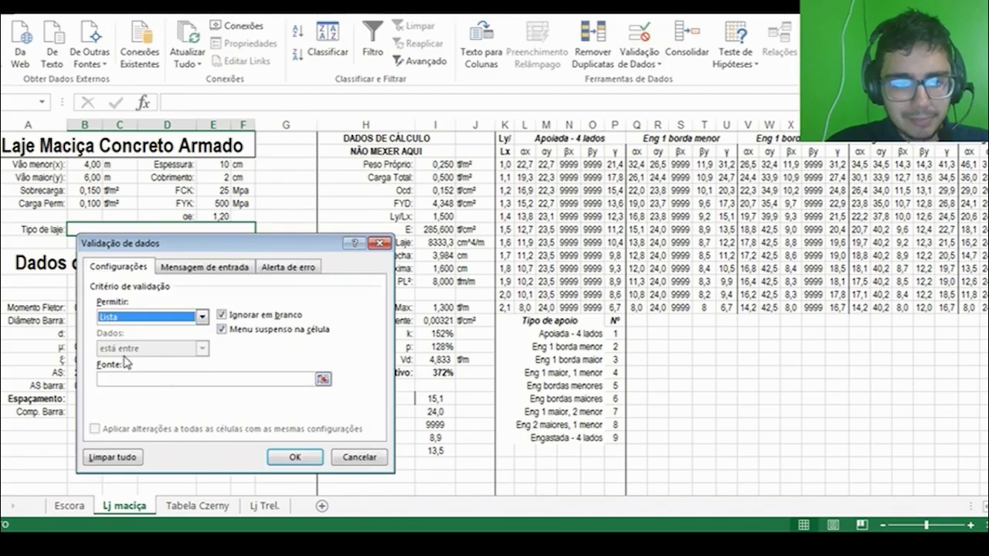
Use the support type names starting at O16, including spare blank rows below them, as the validation list source for B8.
left_click(160, 376)
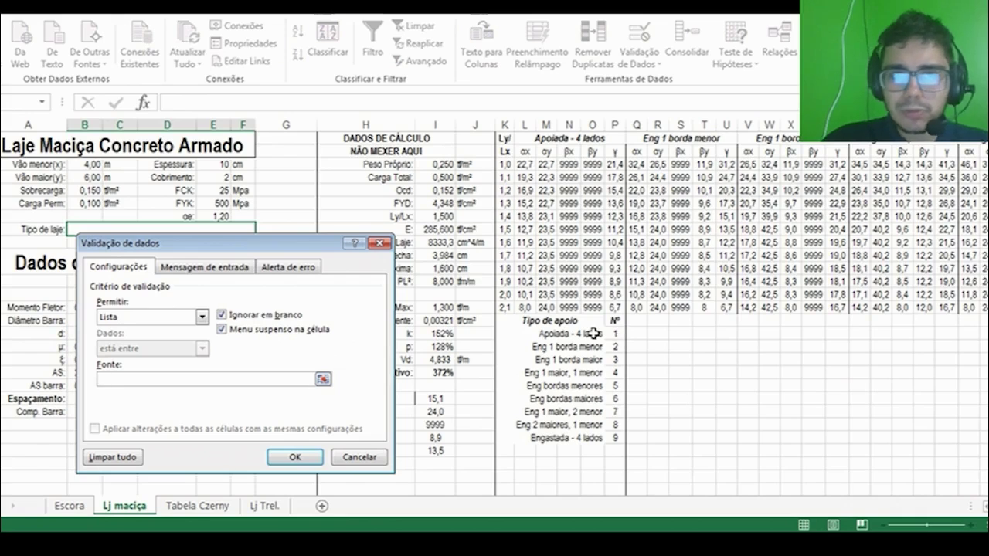
left_click_drag(592, 333, 595, 438)
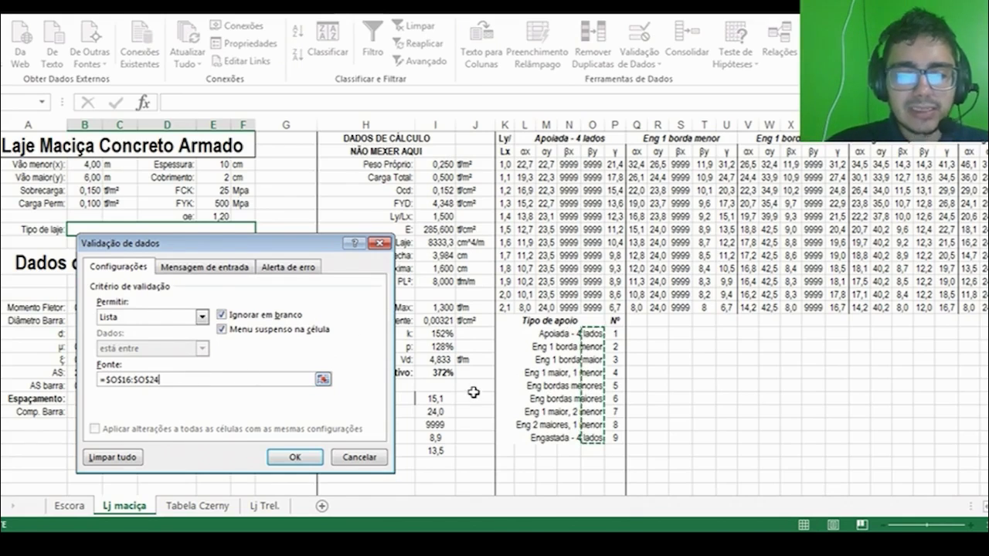
scroll(716, 364, "down", 2)
left_click(219, 380)
key("Return")
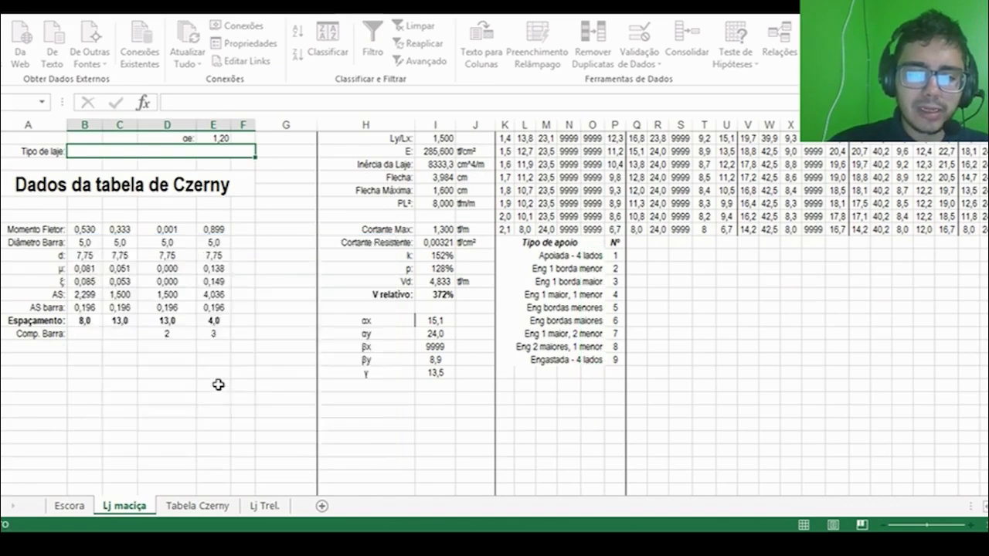
scroll(261, 173, "up", 2)
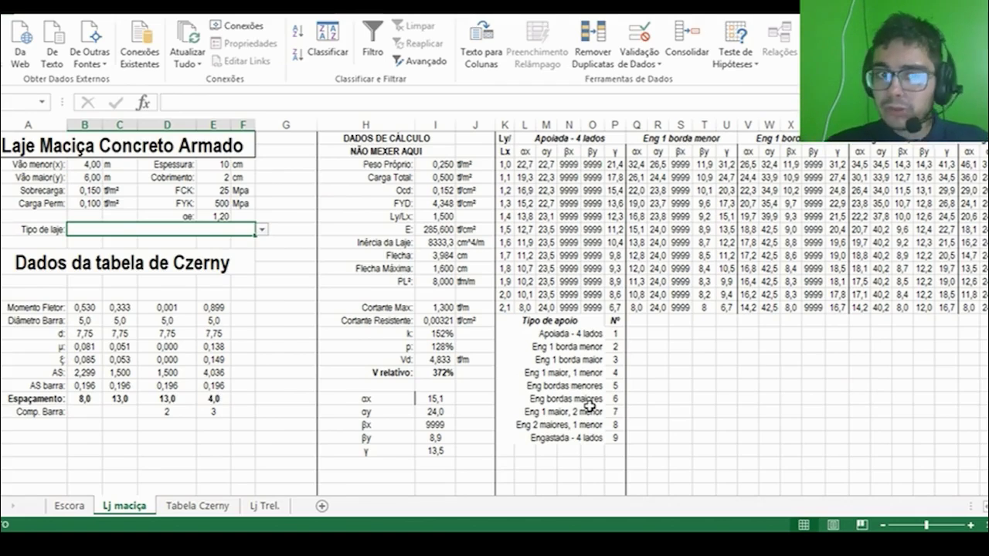
Browse the slab type options in B8 and choose "Eng 1 borda menor".
left_click(261, 231)
scroll(261, 262, "down", 5)
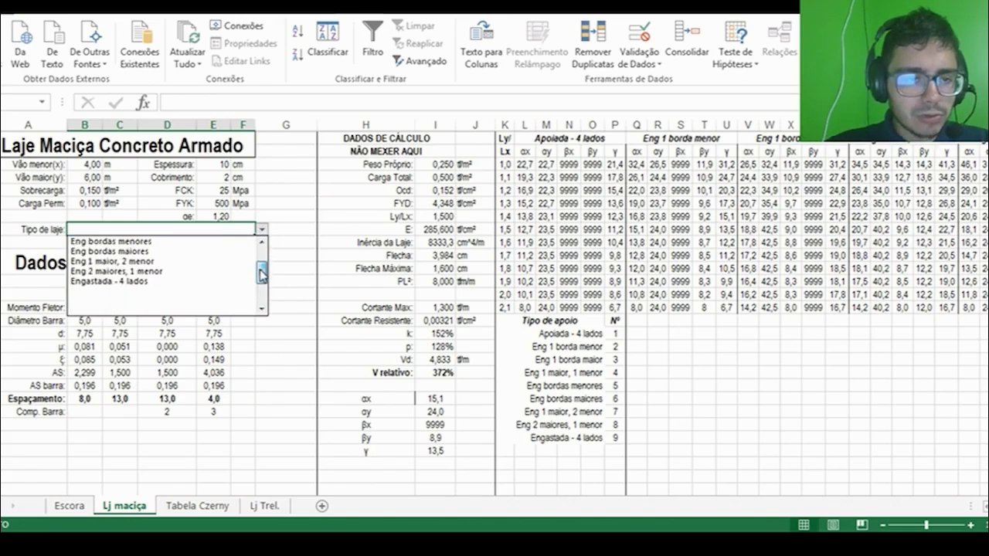
left_click(263, 307)
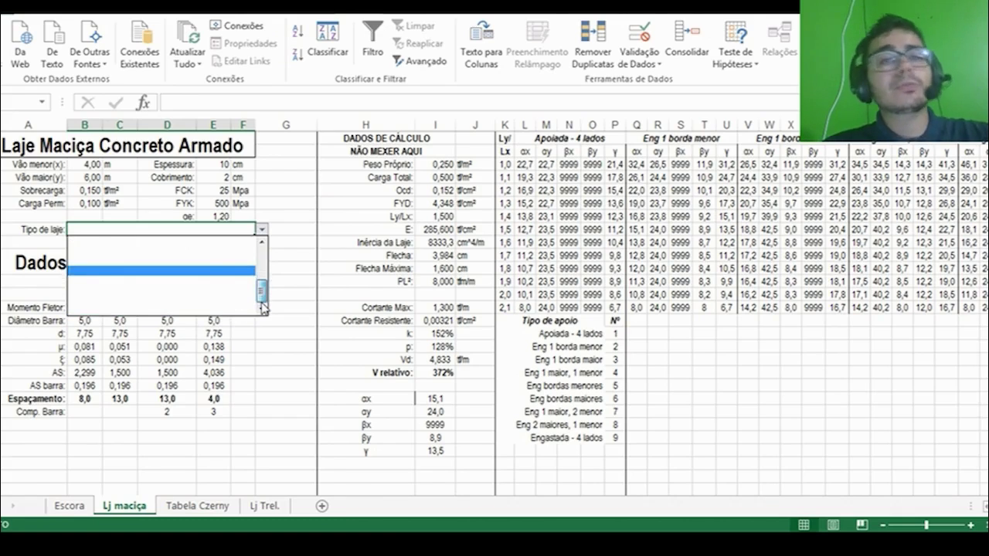
left_click_drag(262, 290, 259, 253)
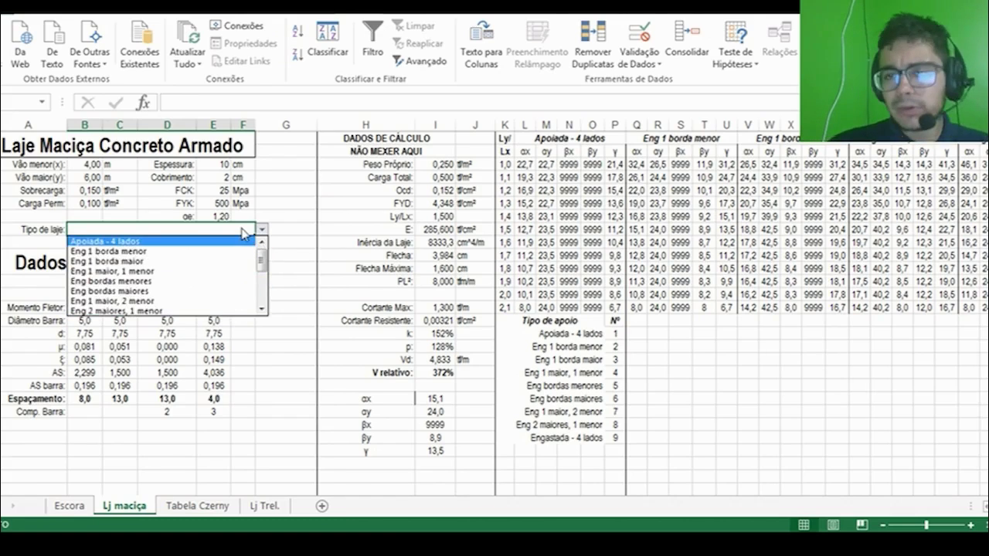
left_click(198, 251)
left_click(243, 286)
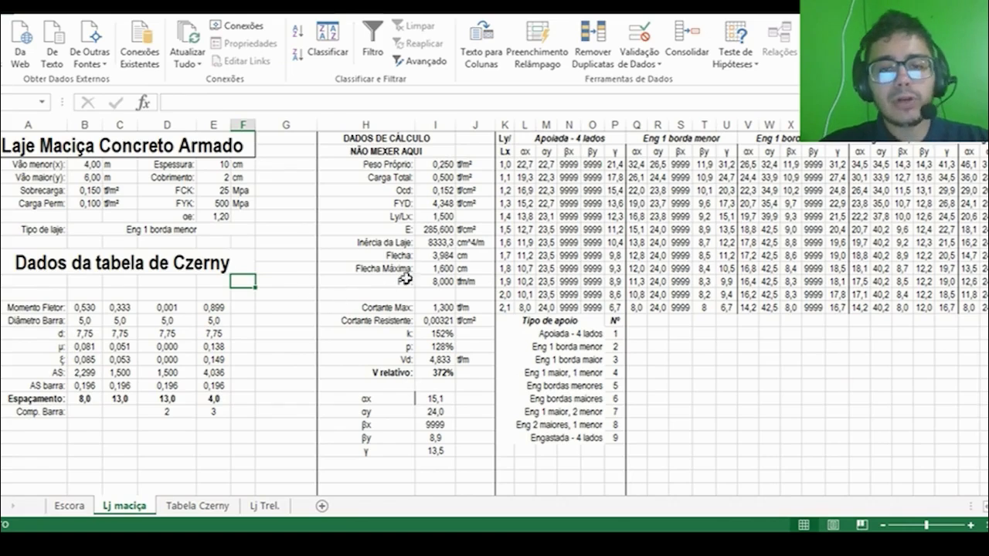
Begin a PROCV formula for αx in I21 with the Ly/Lx ratio plus 0,05, written (I7+0,05), as the lookup value.
left_click(433, 398)
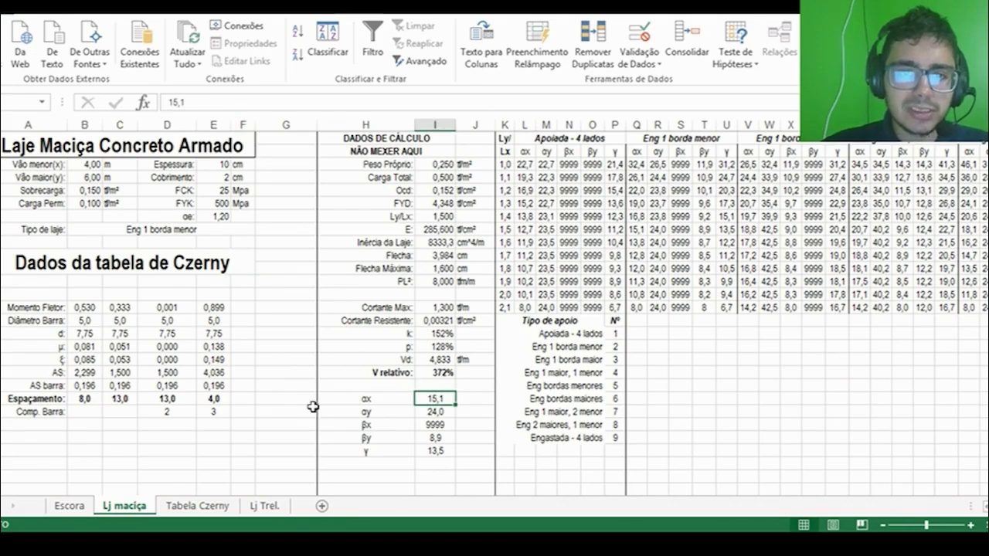
type("=procv(")
key("Escape")
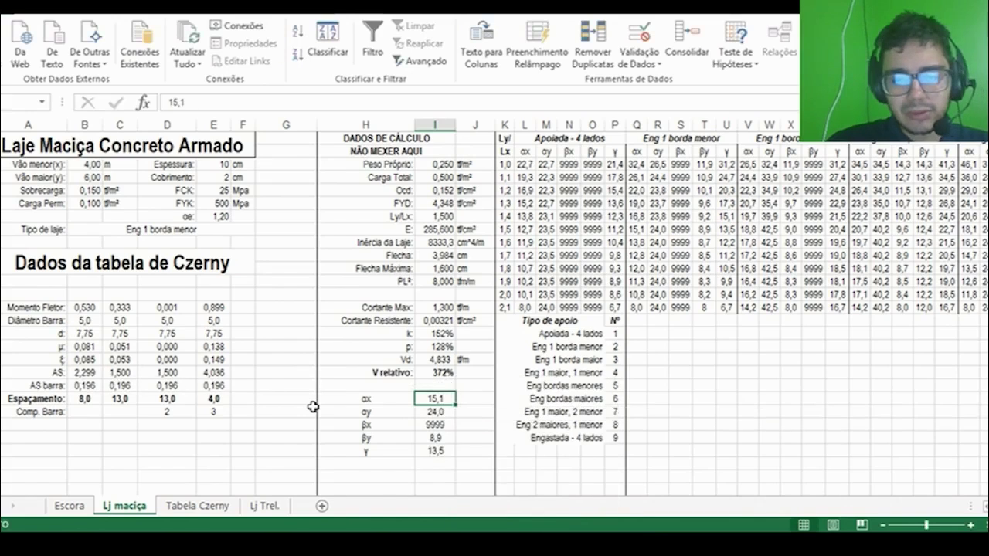
type("=")
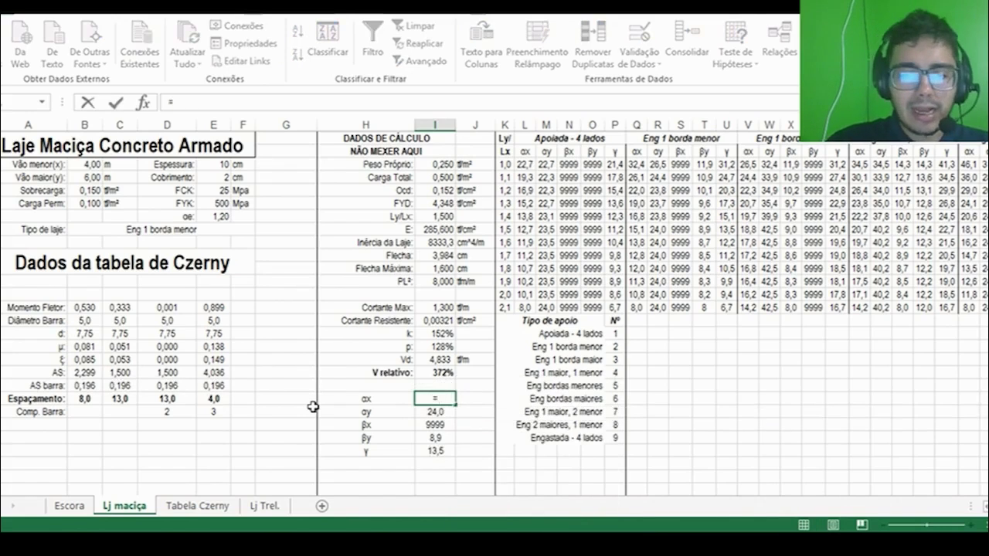
type("procv(")
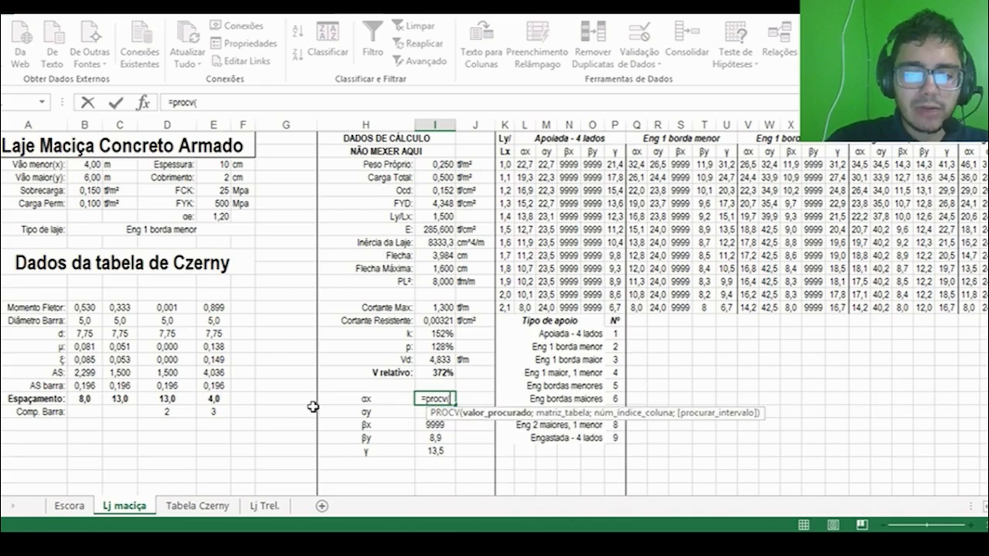
left_click(432, 217)
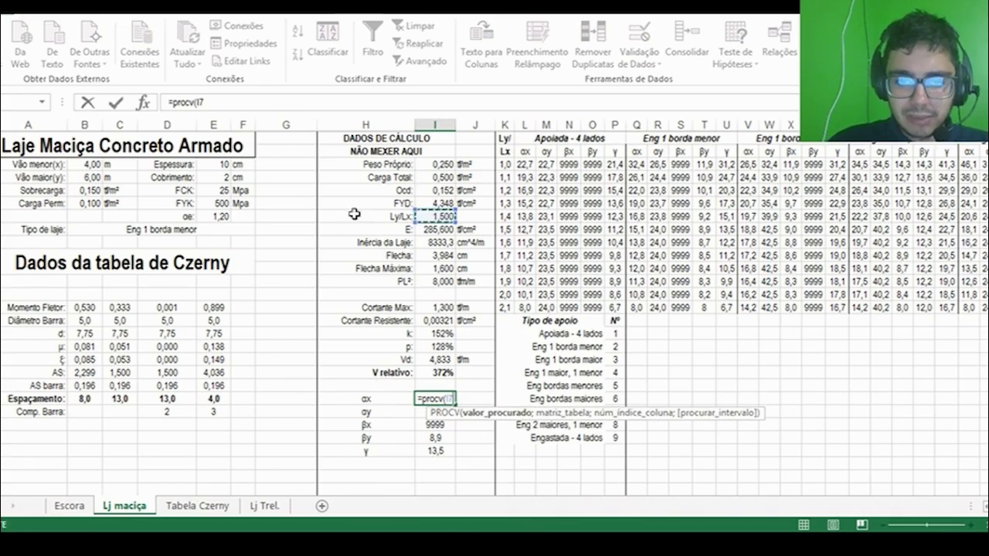
left_click(201, 103)
type("(I7")
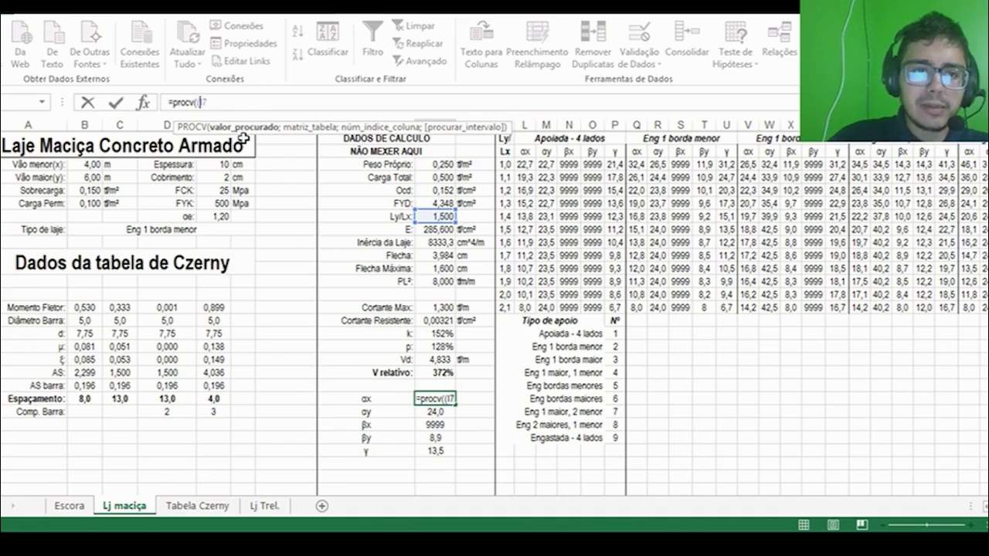
type("+0,05")
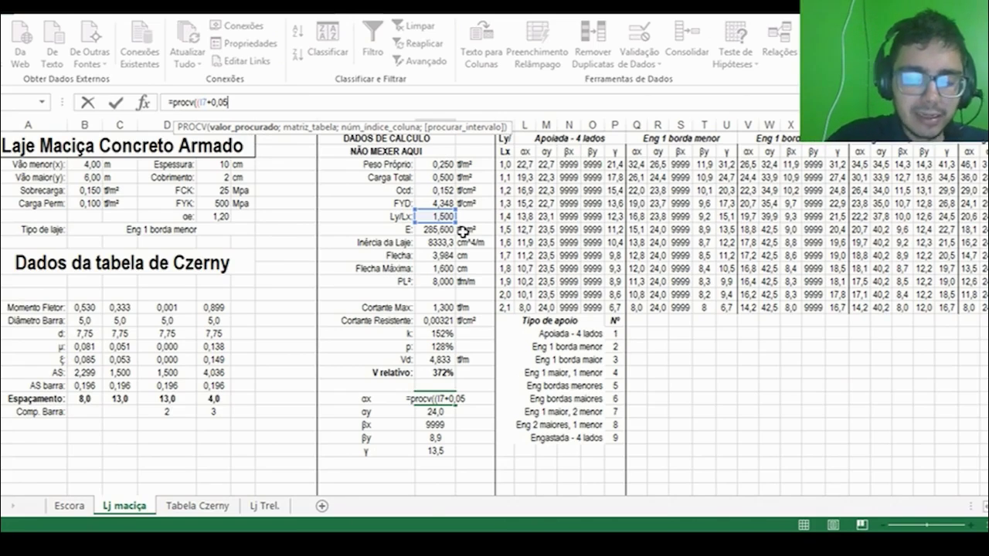
type(");")
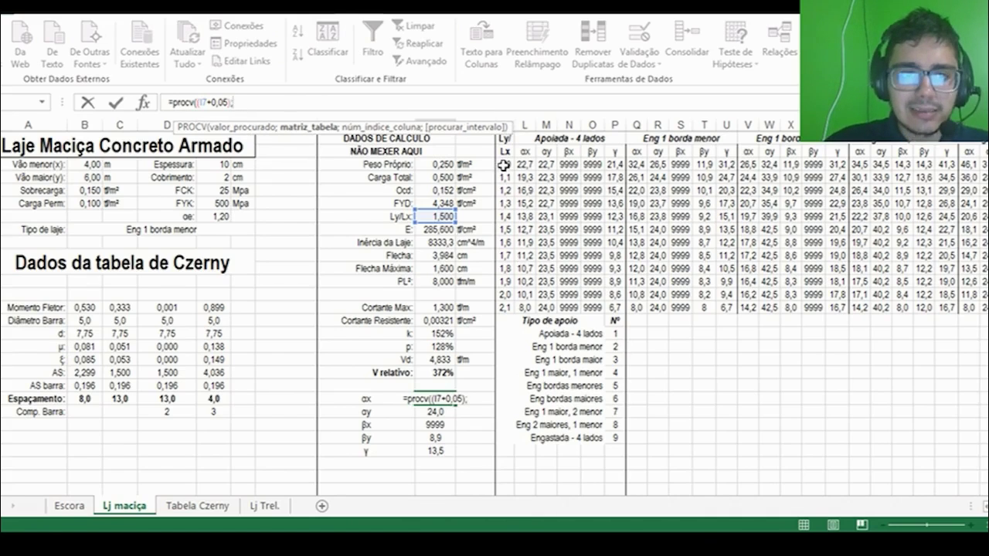
Set the αx formula's lookup table to the Czerny coefficient range K3:CS14.
left_click_drag(503, 165, 930, 307)
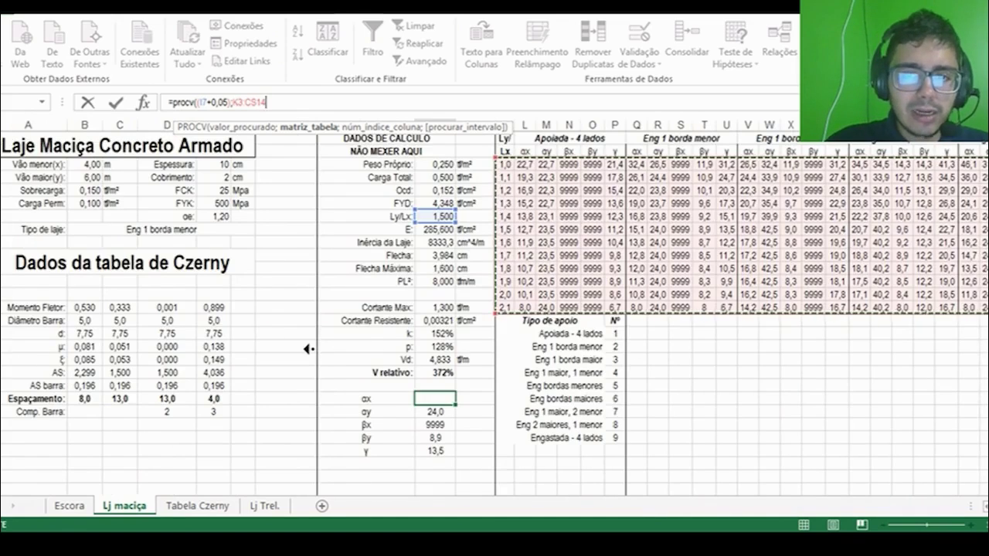
left_click(286, 103)
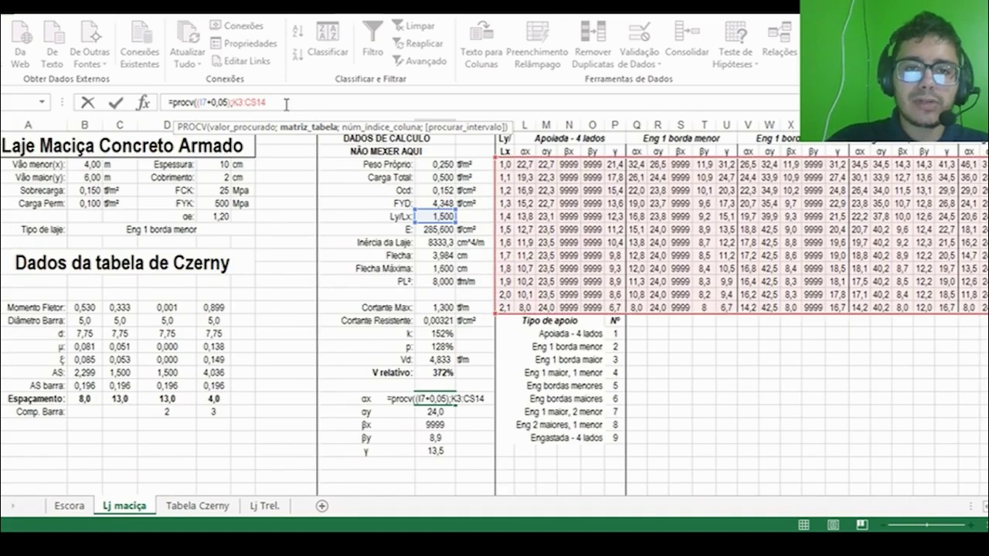
type(";")
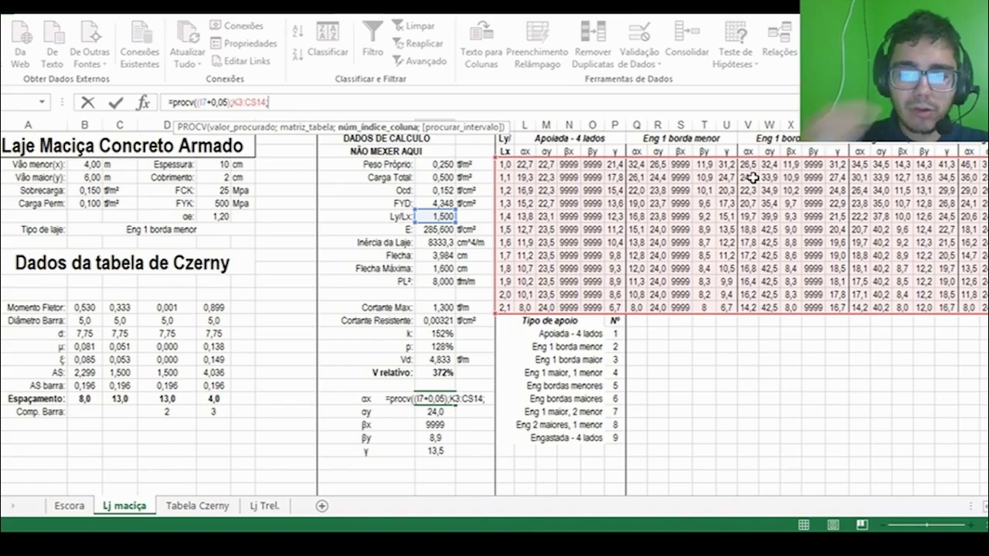
Build the column index from the slab type by adding (5*procv(B8;O16:P40;2;falso) to the αx formula.
type("(")
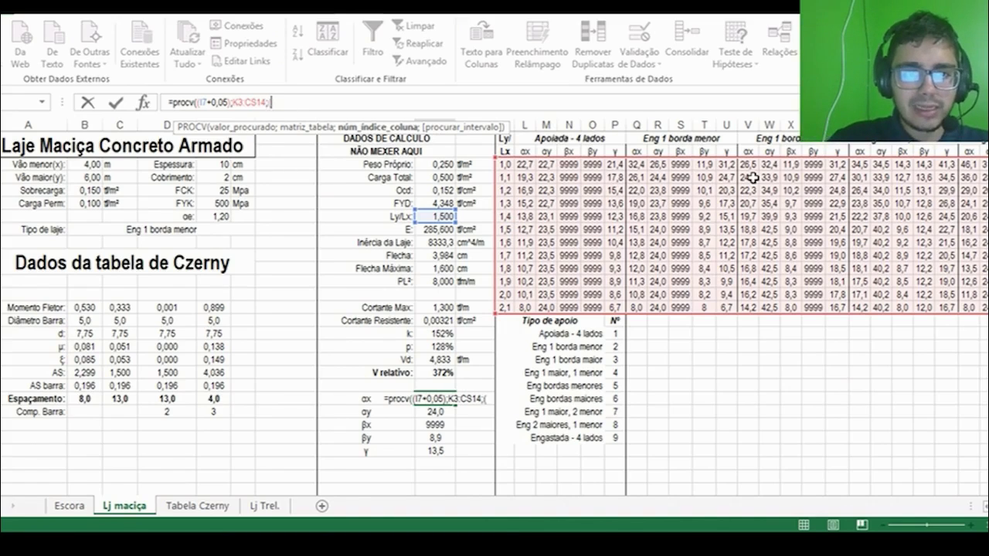
type("5*procv(")
left_click(140, 229)
type(";")
left_click_drag(548, 333, 568, 389)
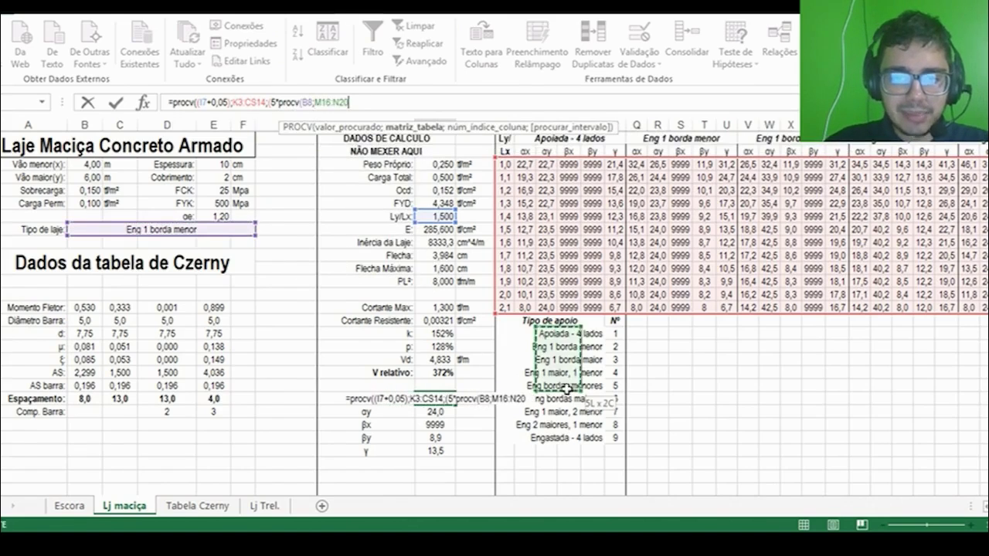
left_click_drag(592, 333, 618, 440)
type(";2;falso)")
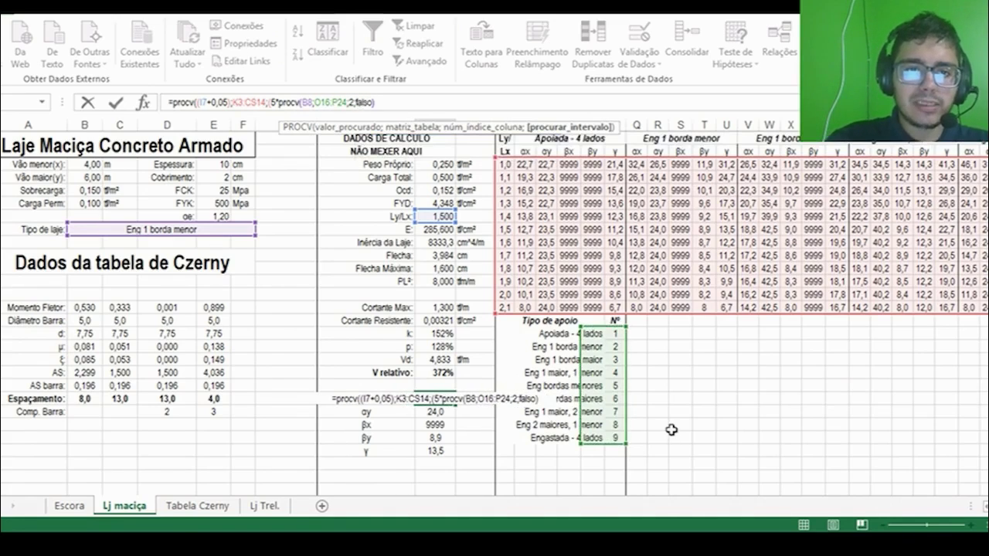
left_click(344, 102)
type("40")
Subtract 3 from the nested PROCV result in the αx formula's column index.
left_click(379, 102)
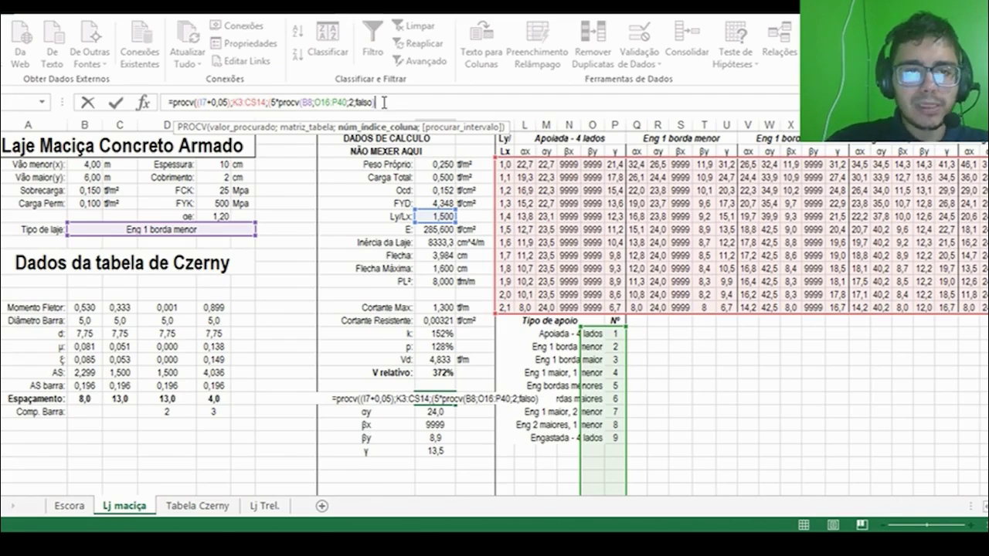
type("-3")
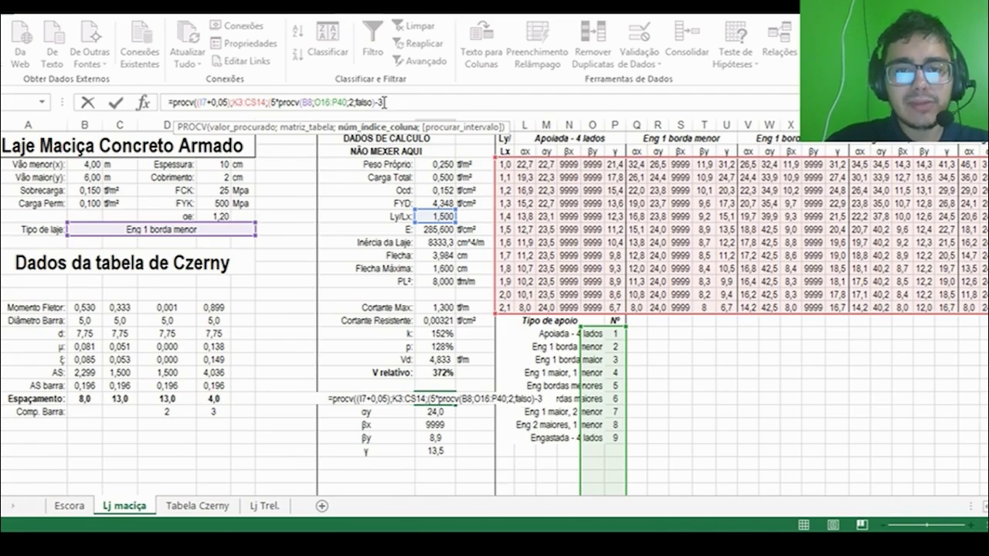
type(";")
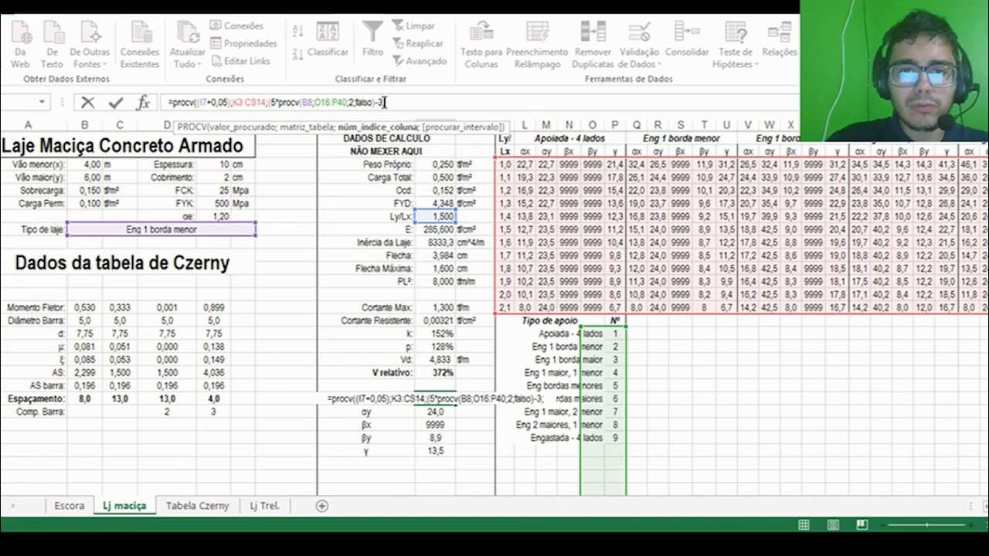
type("p")
key("BackSpace")
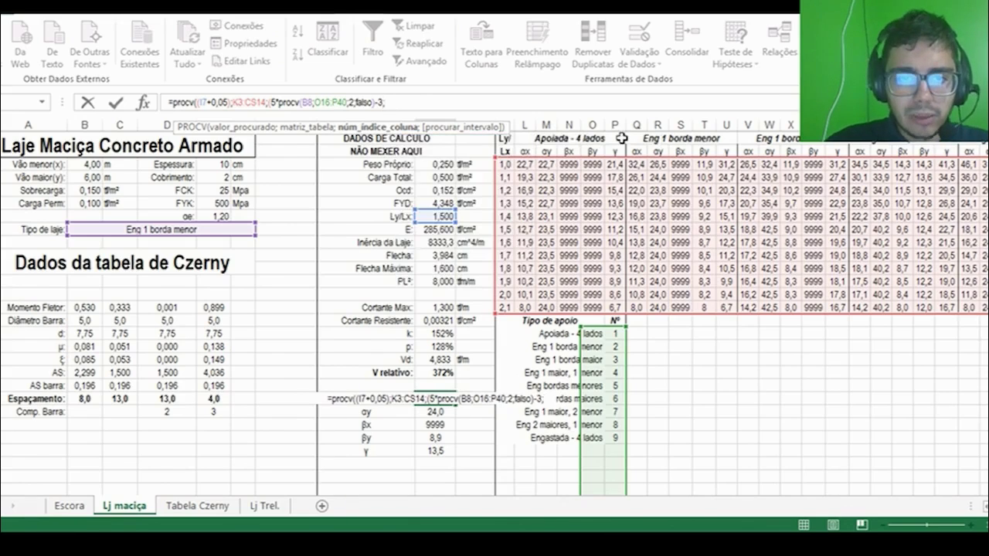
key("BackSpace")
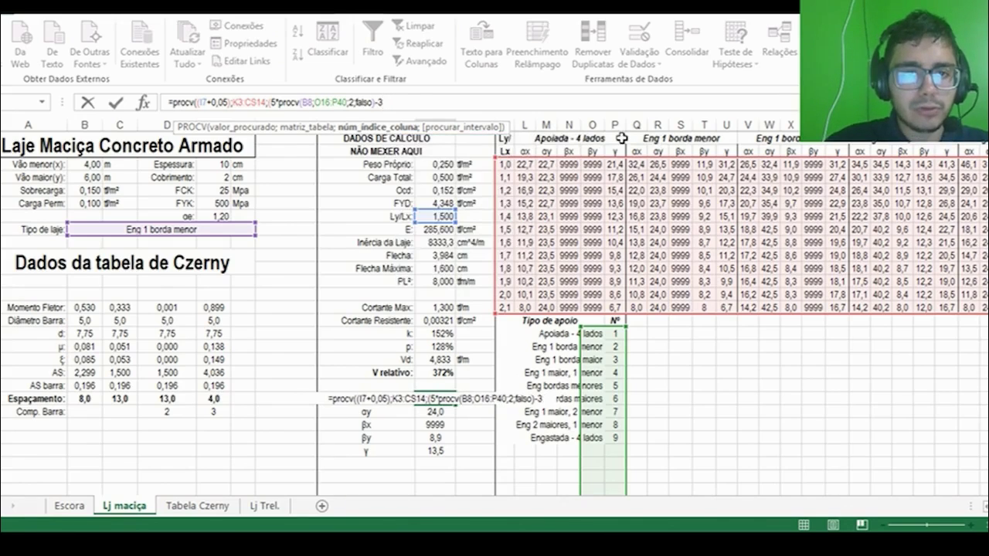
Add Falso as the outer PROCV's exact-match argument, close the formula and try to enter it in I21.
left_click(306, 98)
left_click(274, 102)
left_click(356, 101)
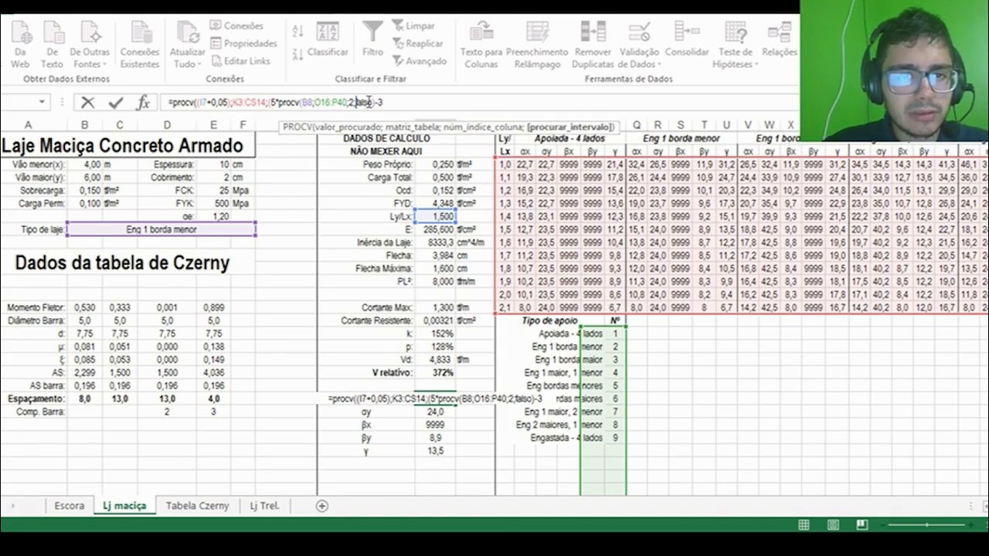
left_click(401, 100)
type(";")
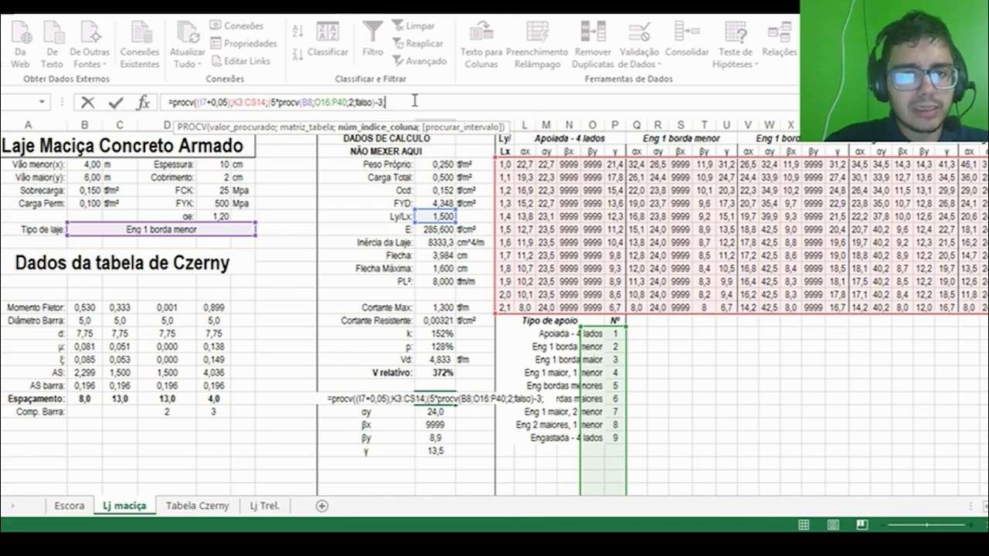
type("Falso)")
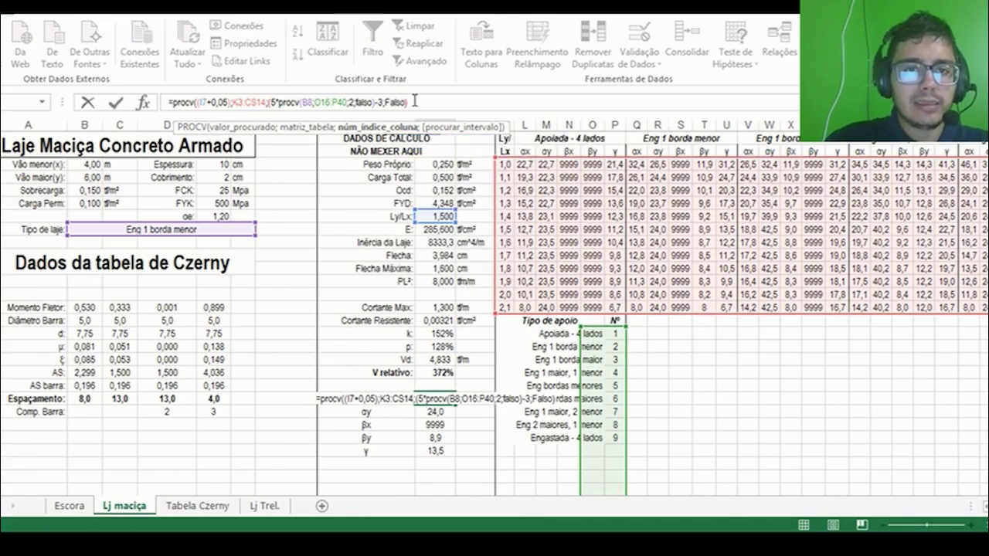
key("Return")
key("Return")
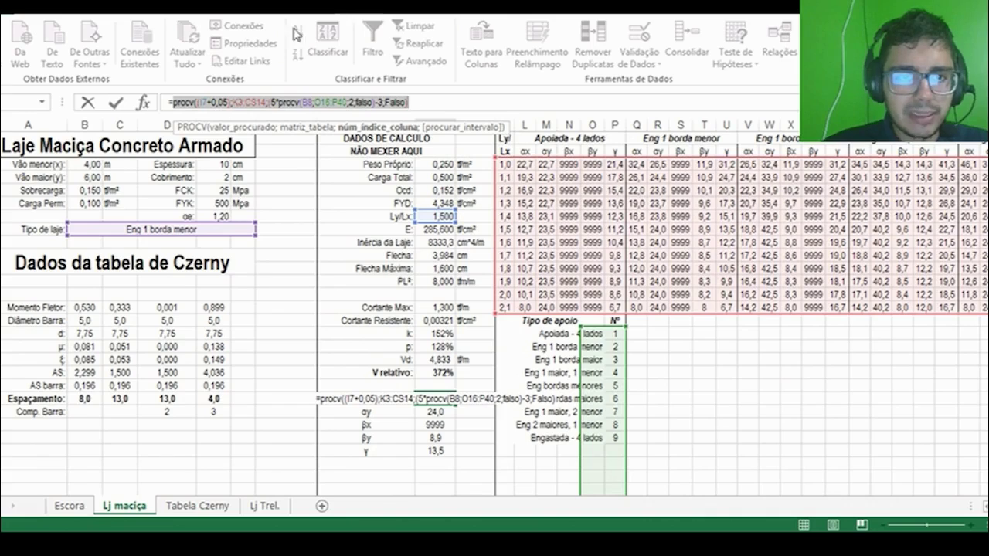
Correct the αx formula by closing the column index parenthesis after -3, and enter the formula.
left_click(202, 102)
left_click(268, 102)
left_click(333, 102)
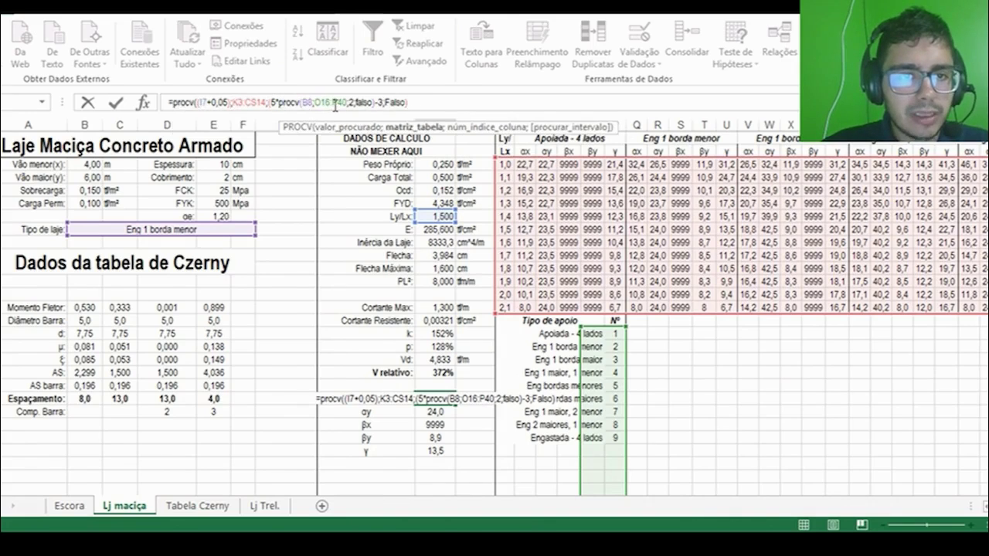
left_click(274, 103)
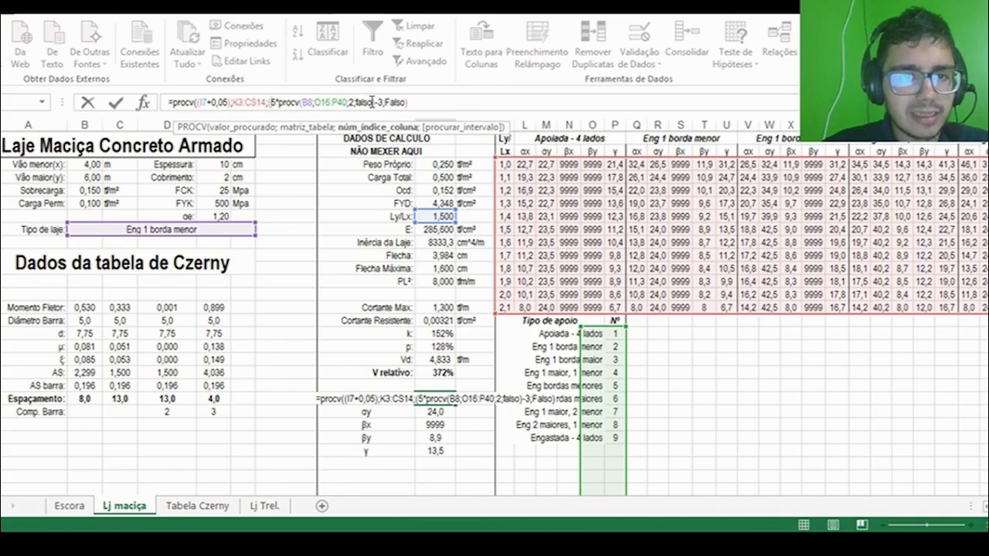
left_click(372, 102)
key("Right")
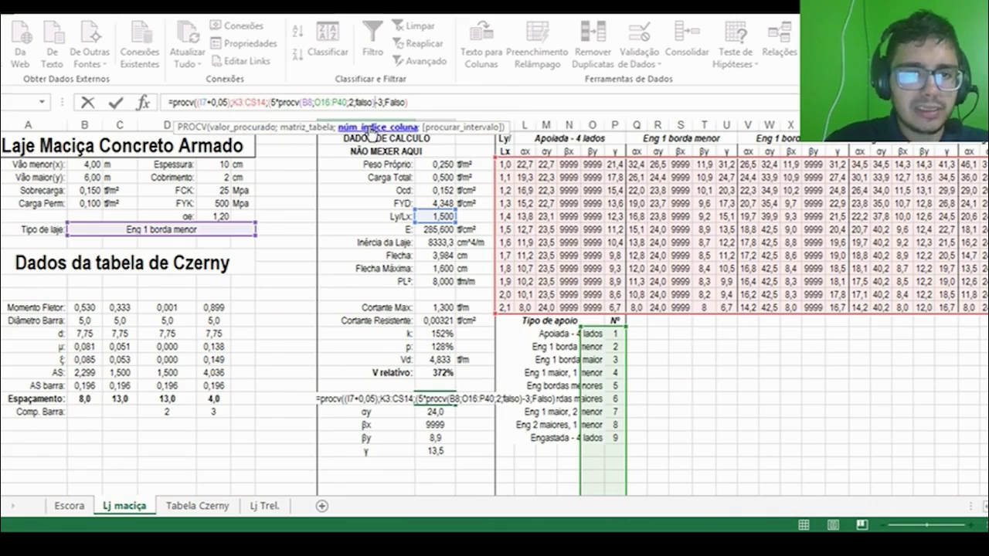
type(")")
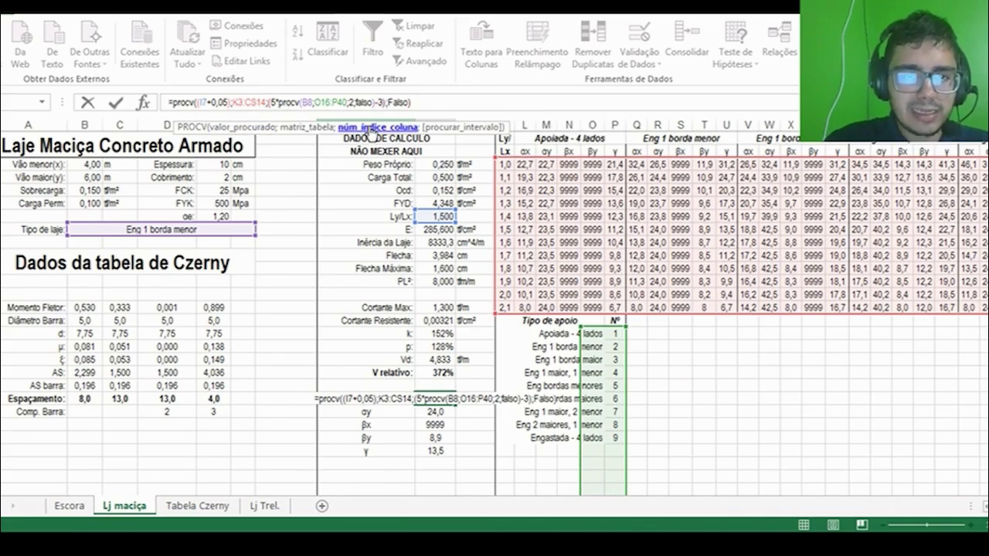
left_click(447, 98)
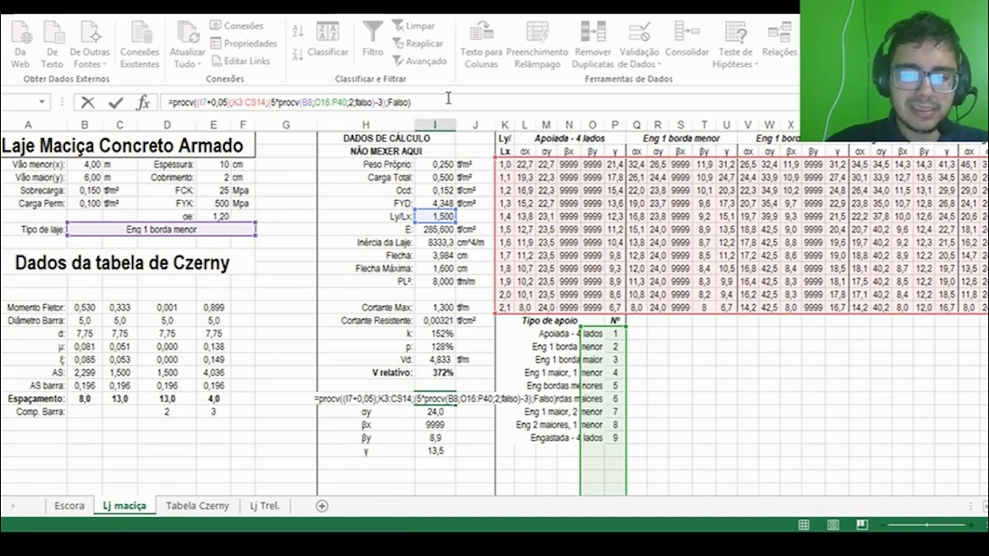
key("Return")
key("Up")
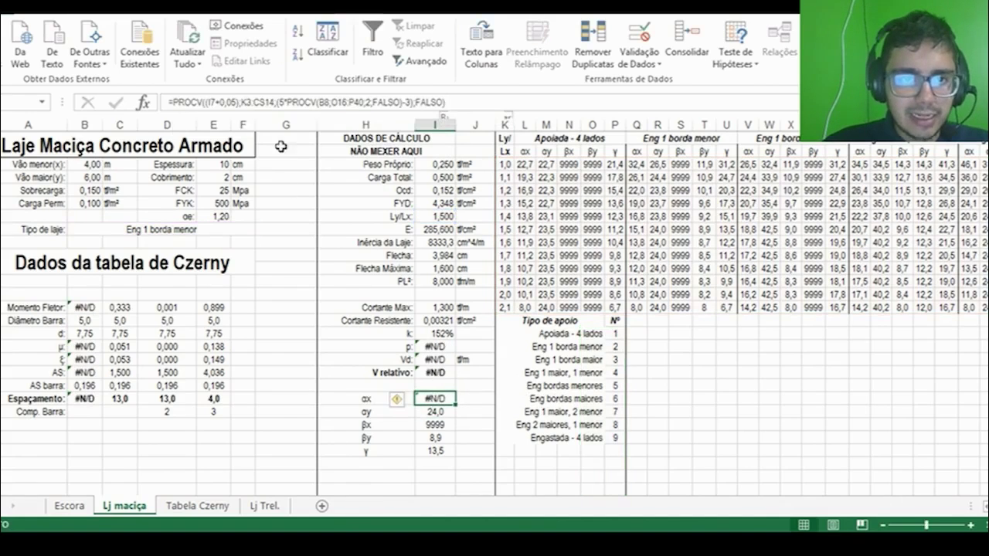
Change the outer PROCV's match argument in the αx formula to VERDADEIRO for an approximate match.
left_click(294, 103)
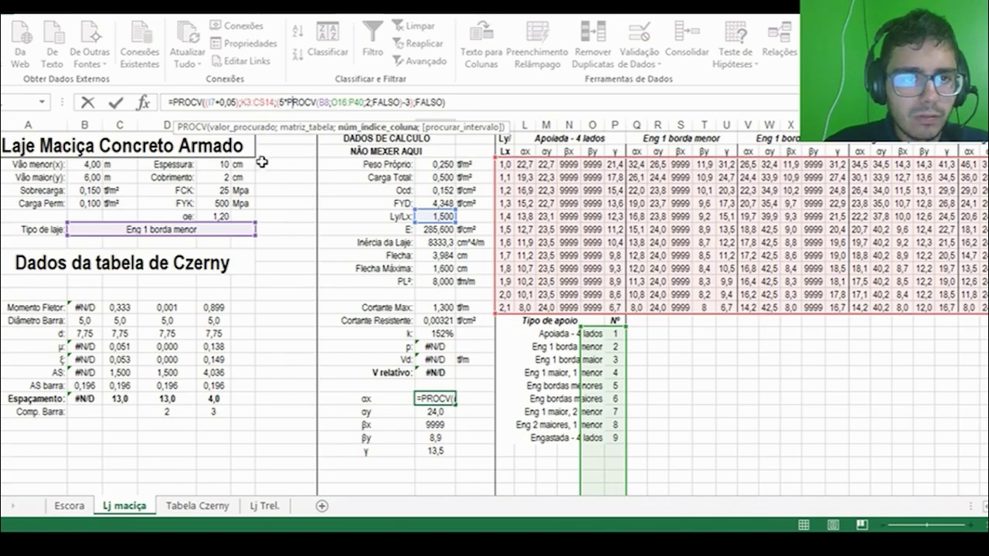
left_click(259, 103)
double_click(259, 102)
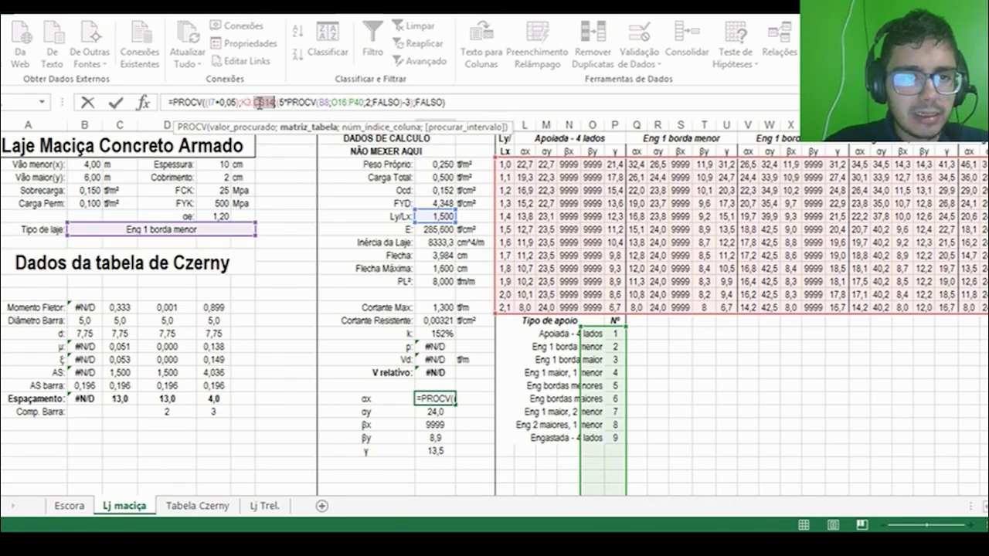
double_click(288, 102)
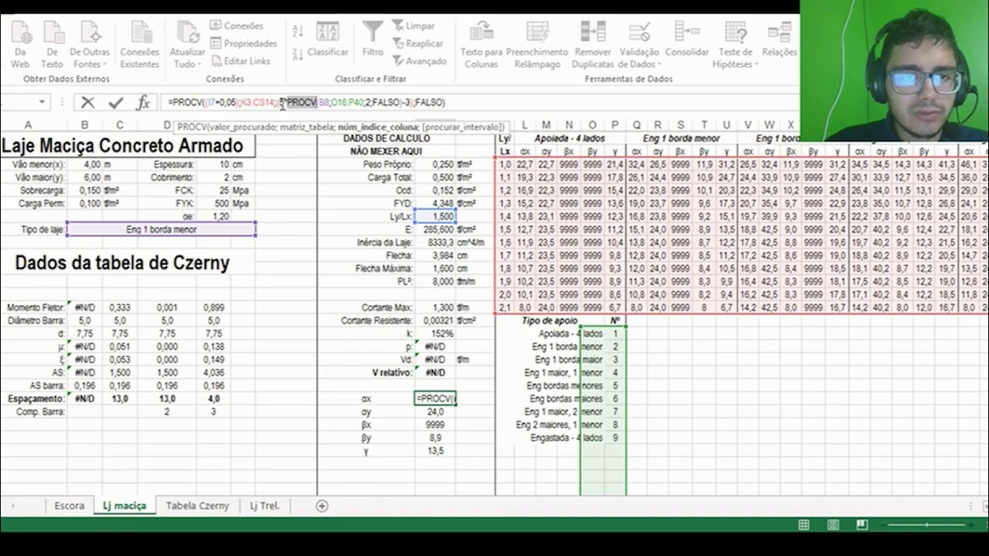
double_click(323, 103)
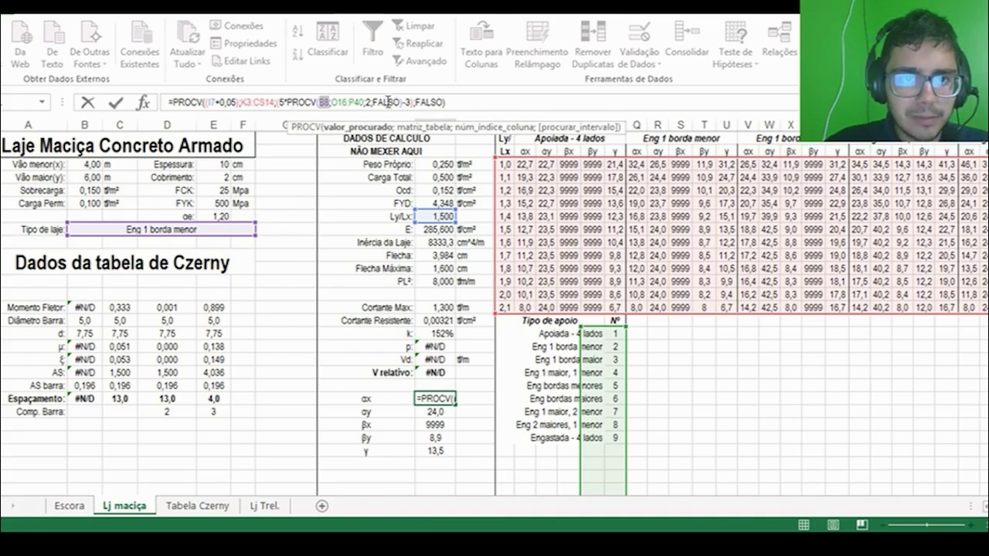
double_click(368, 101)
double_click(384, 101)
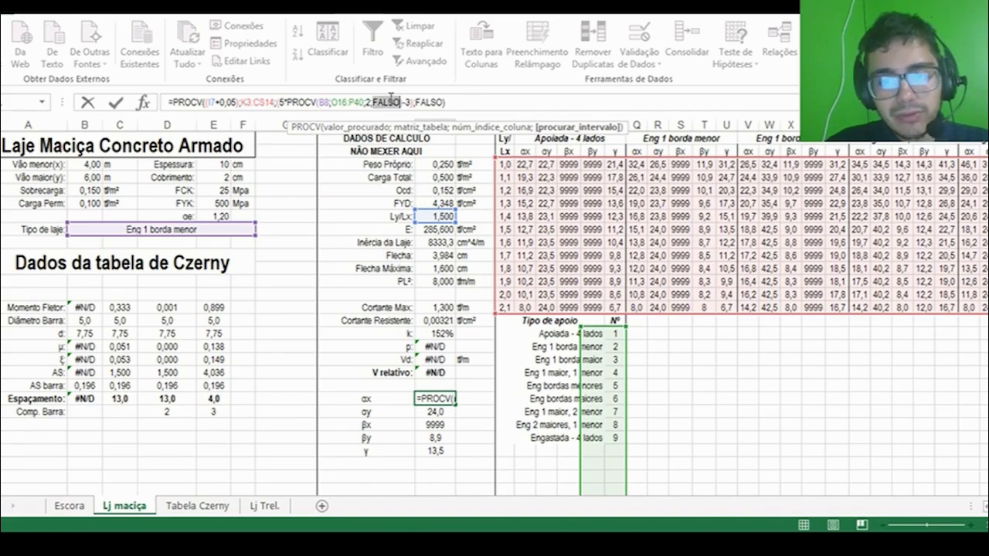
double_click(433, 101)
type("verdad")
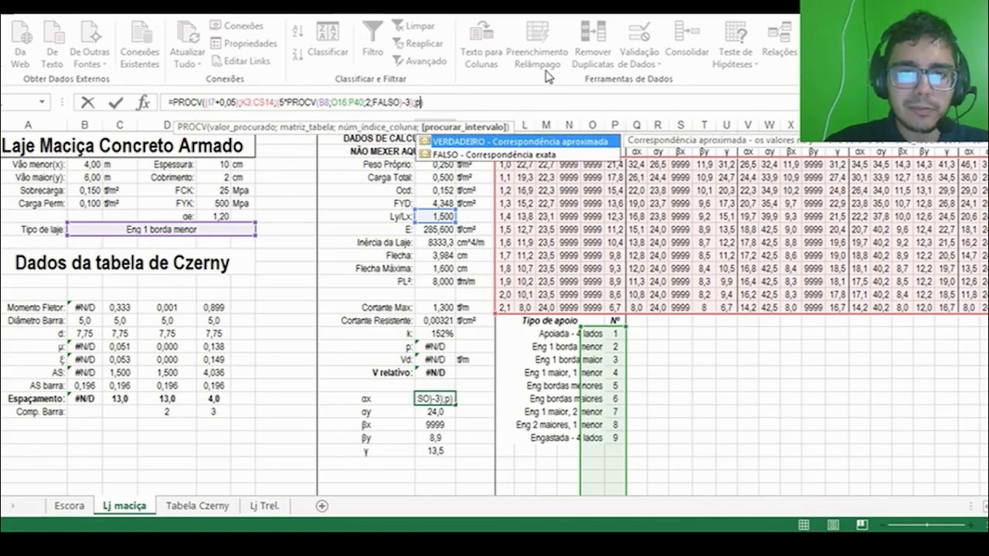
type("eiro")
key("Return")
key("Up")
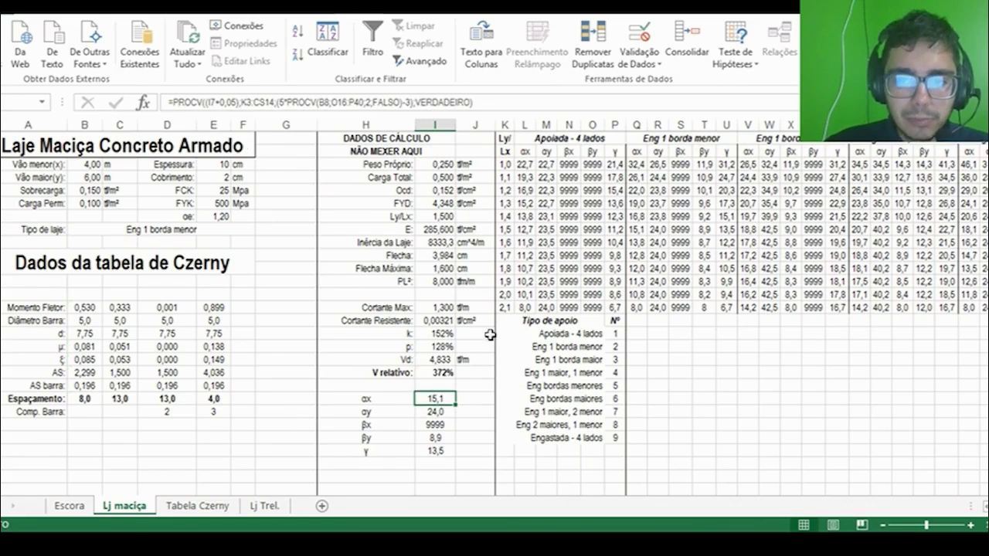
Reuse the αx PROCV formula in the αy cell, adjusting the column offset to point to the αy column.
left_click(519, 105)
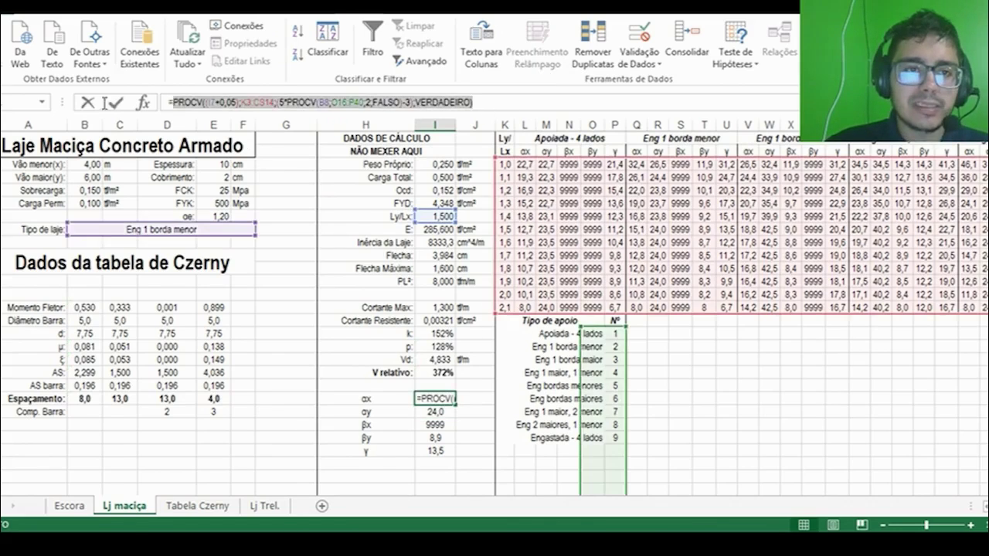
key("Return")
left_click(216, 101)
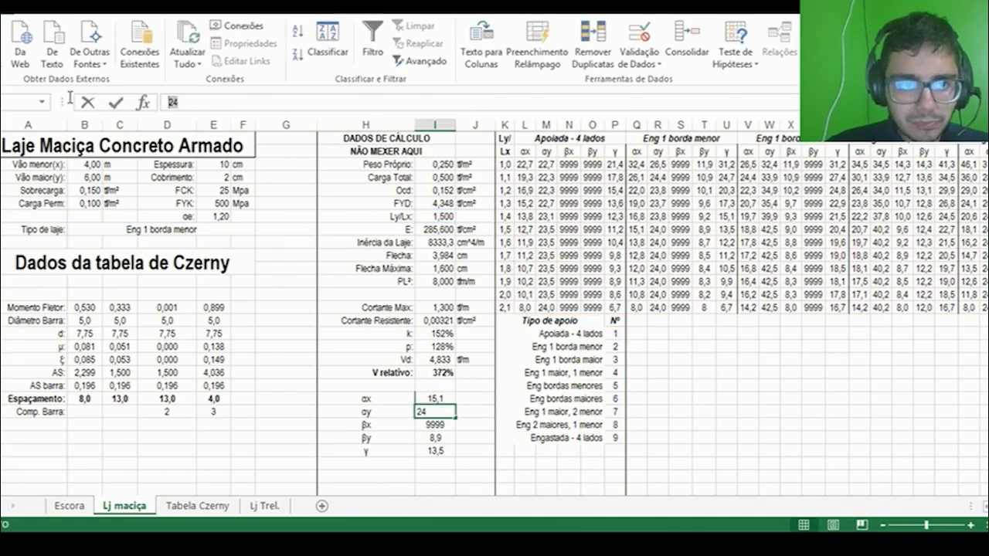
left_click(402, 101)
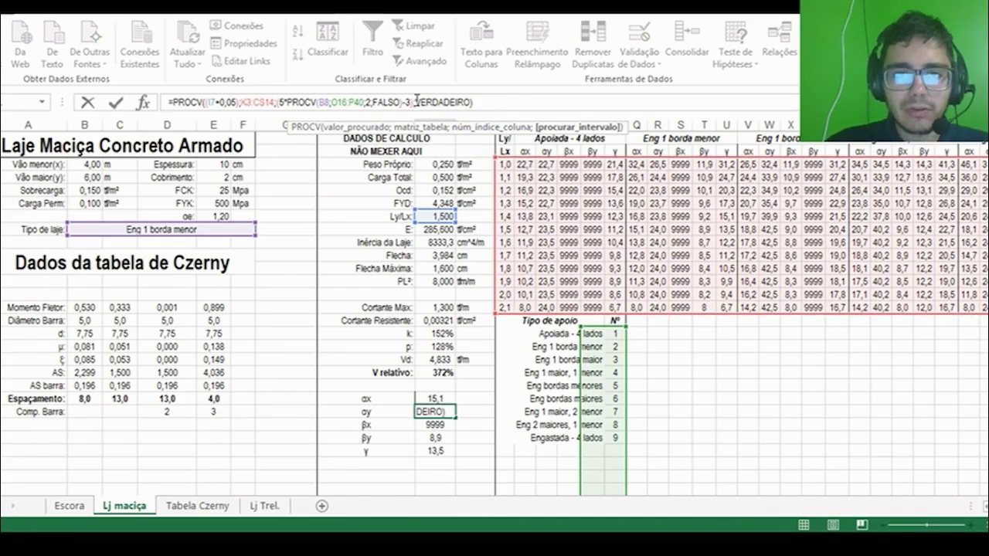
key("Return")
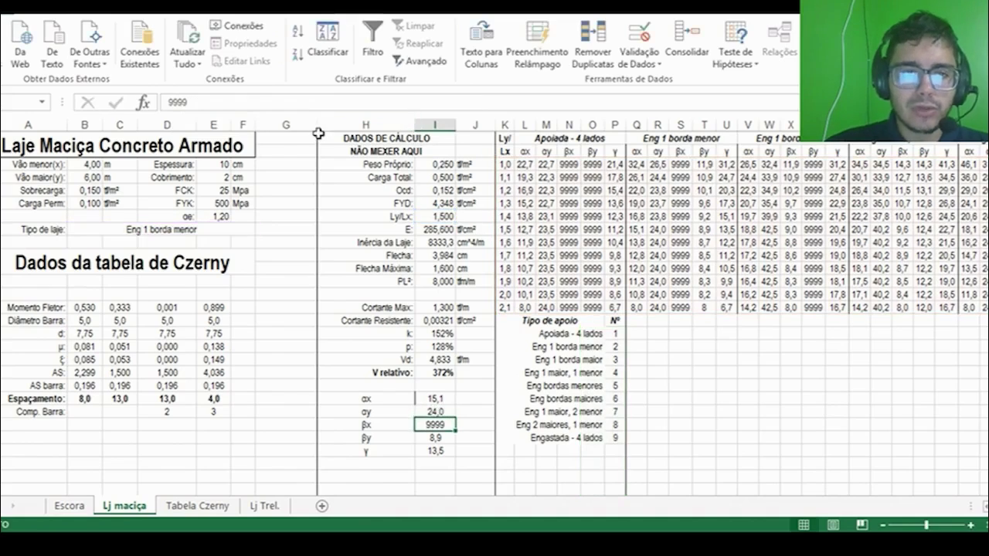
Enter the same PROCV formula for βx, using -1 as the column index offset.
double_click(189, 101)
type("=PROCV((I7+0,05);K3:CS14;(5*PROCV(B8;O16:P40;2;FALSO)-3);VERDADEIRO)")
left_click(410, 102)
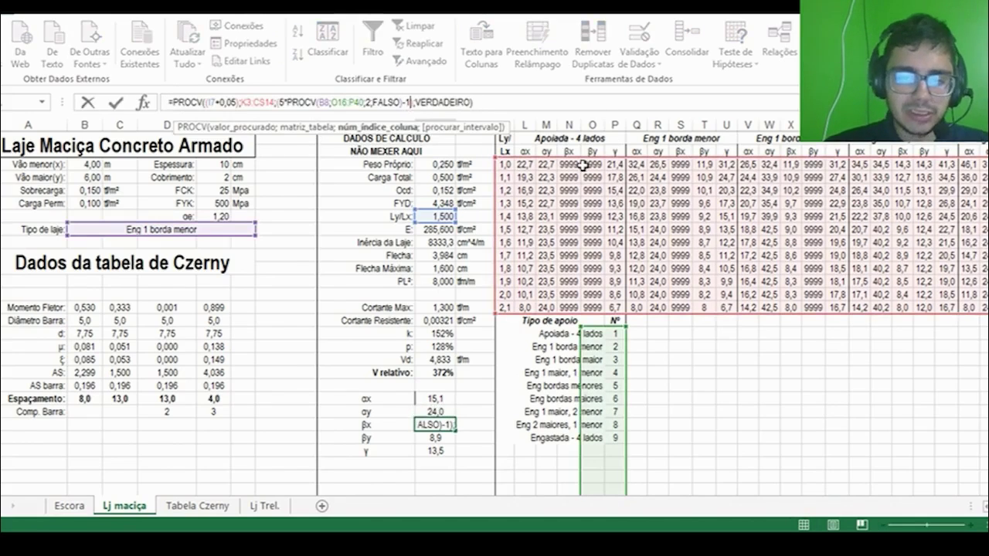
key("Return")
Enter the same PROCV formula for βy, removing the -3 offset from its column index.
double_click(174, 102)
type("=PROCV((I7+0,05);K3:CS14;(5*PROCV(B8;O16:P40;2;FALSO)-3);VERDADEIRO)")
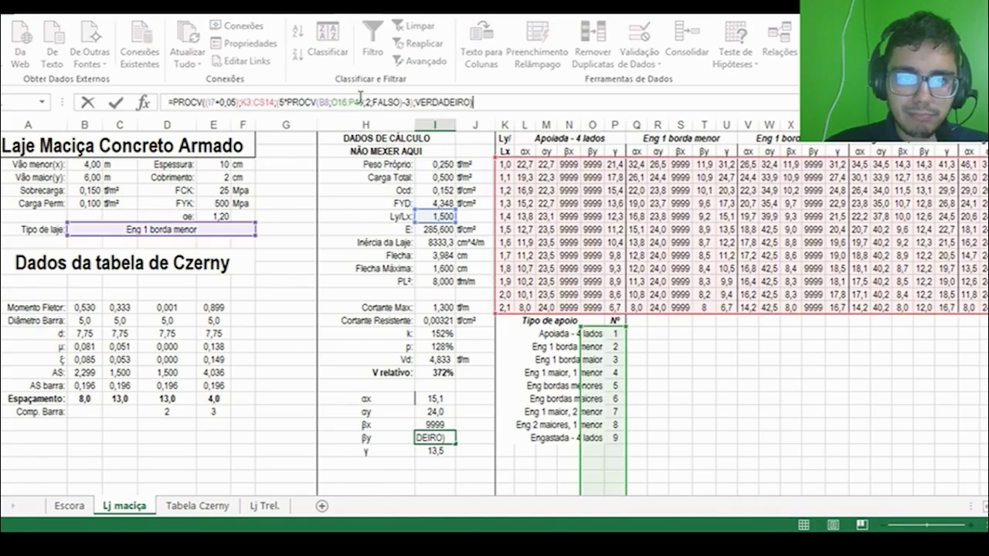
left_click(410, 102)
key("BackSpace")
key("BackSpace")
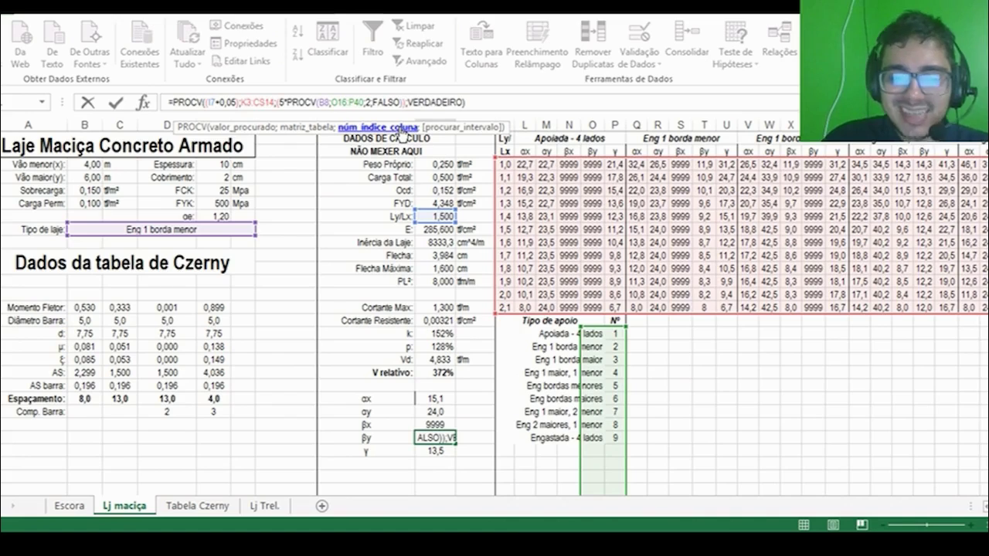
key("Return")
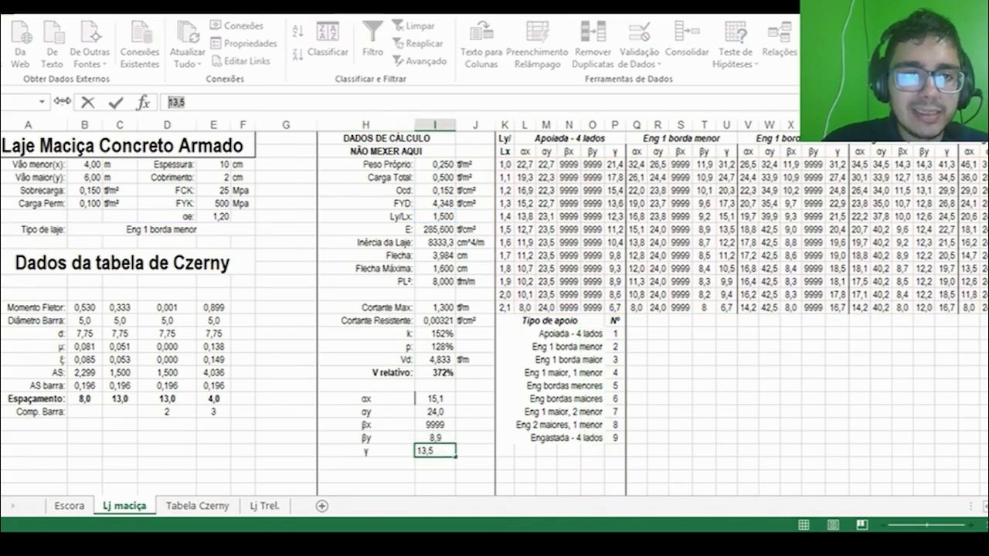
Enter the same PROCV formula for γ, using +1 as the column index offset.
type("=PROCV((I7+0,05);K3:CS14;(5*PROCV(B8;O16:P40;2;FALSO)-3);VERDADEIRO)")
key("Left")
key("Left")
key("Left")
key("Left")
key("Left")
key("Left")
key("Left")
key("Left")
key("Left")
key("Left")
key("Left")
key("Left")
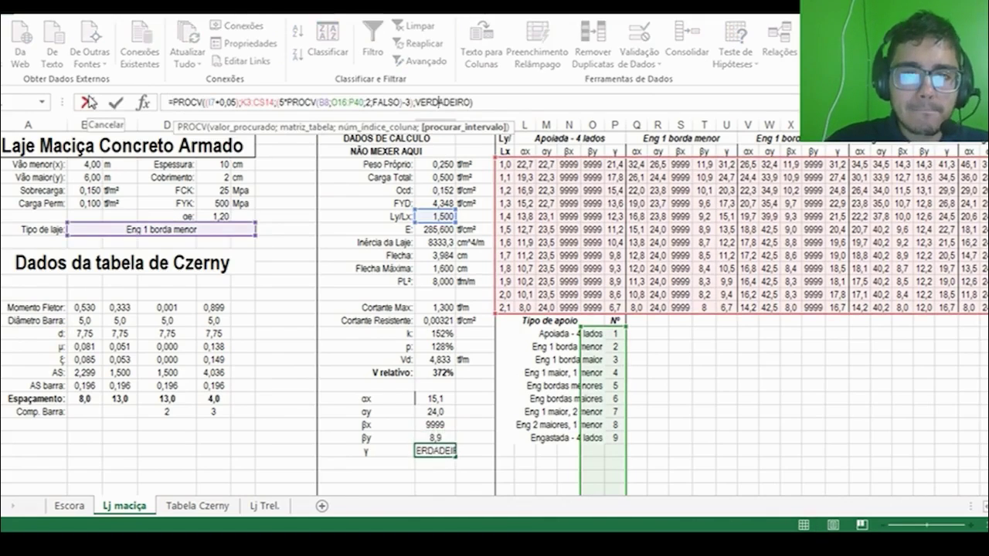
key("BackSpace")
key("BackSpace")
type("+1")
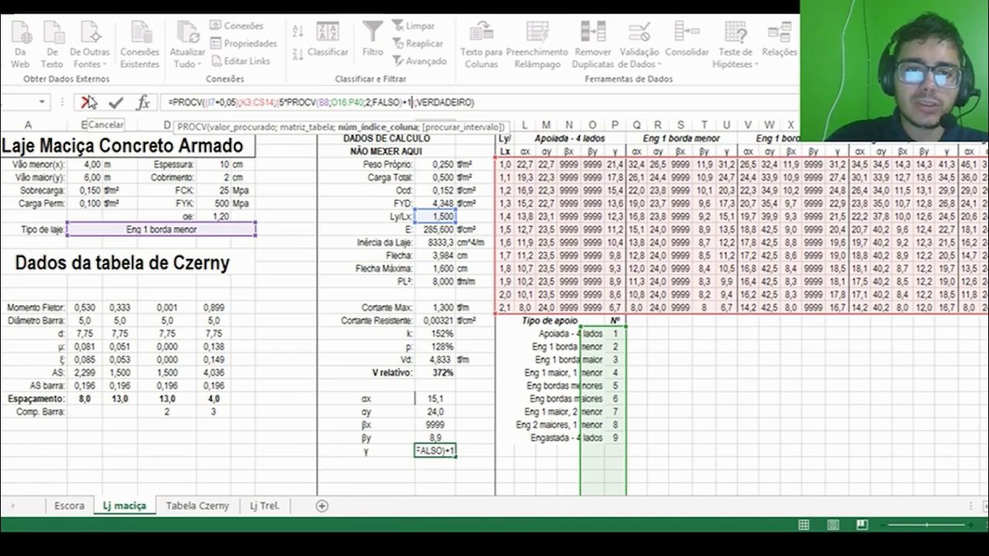
left_click(87, 101)
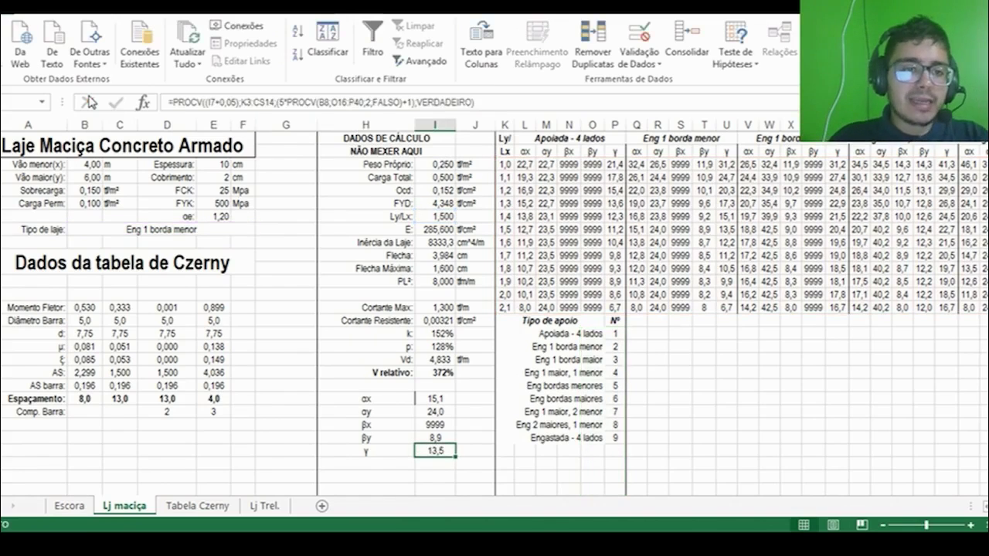
Move the Momento Fletor row directly below the Dados da tabela de Czerny heading and colour its text grey.
left_click_drag(31, 308, 224, 308)
key("ctrl+c")
left_click(58, 276)
key("Return")
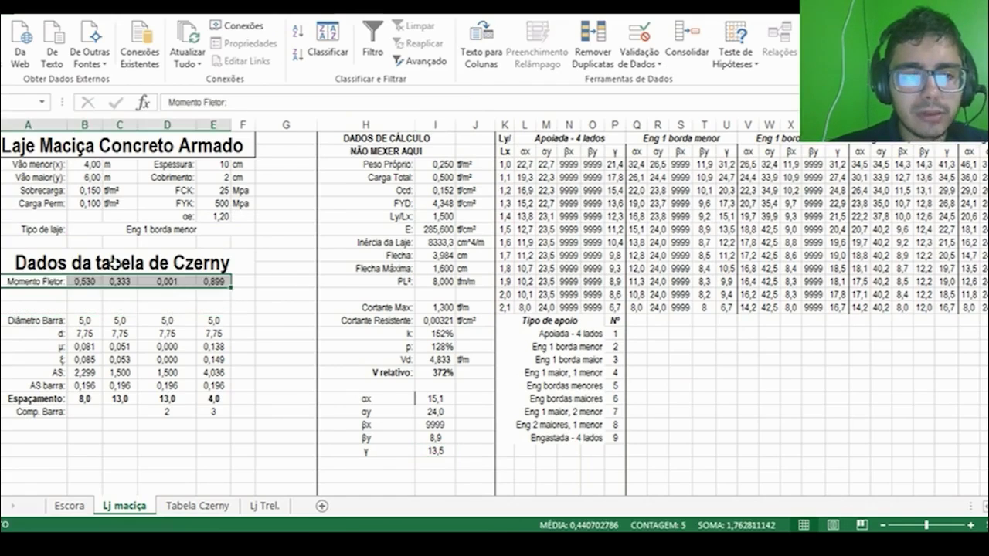
left_click(70, 6)
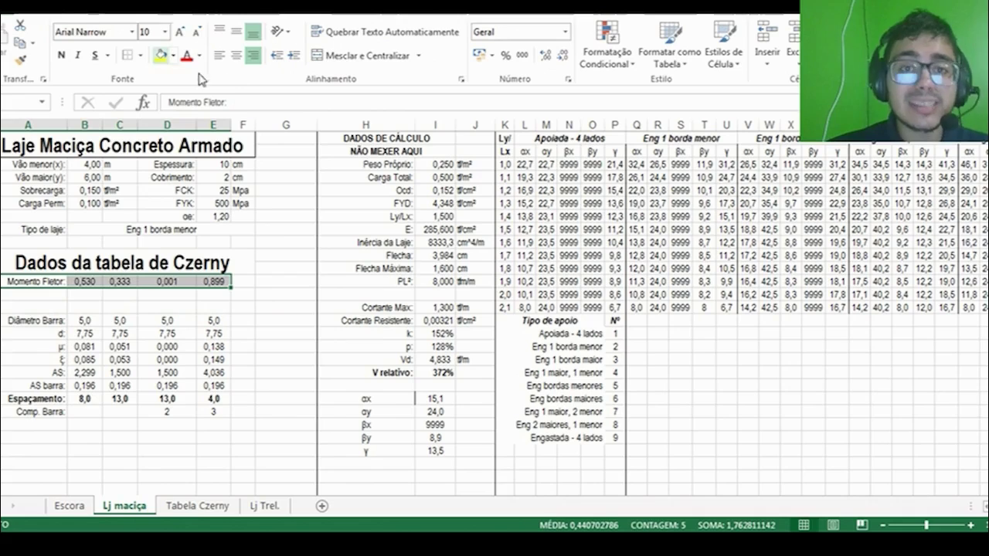
left_click(200, 58)
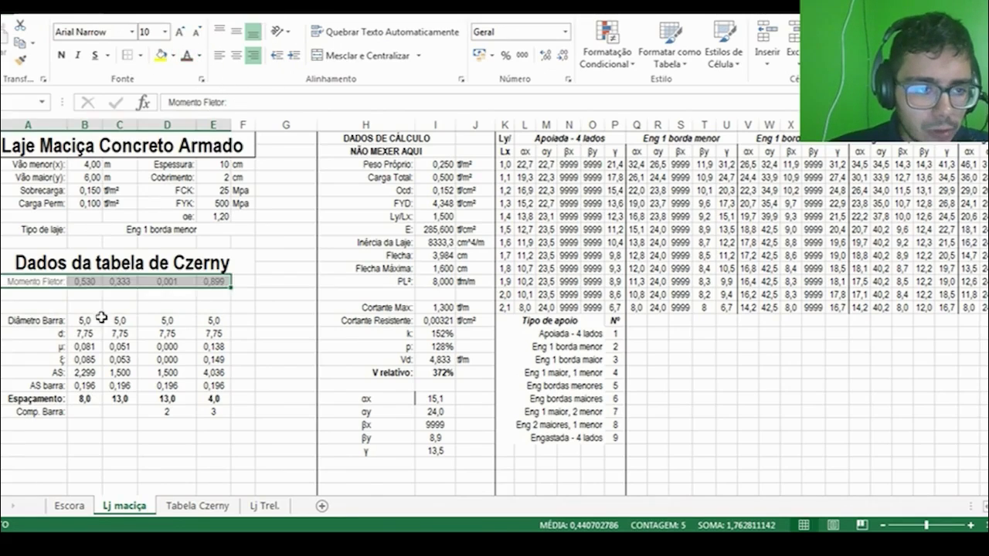
Move the Diâmetro Barra row directly below Momento Fletor and make it bold.
left_click_drag(40, 320, 209, 323)
key("ctrl+c")
left_click(46, 294)
key("ctrl+v")
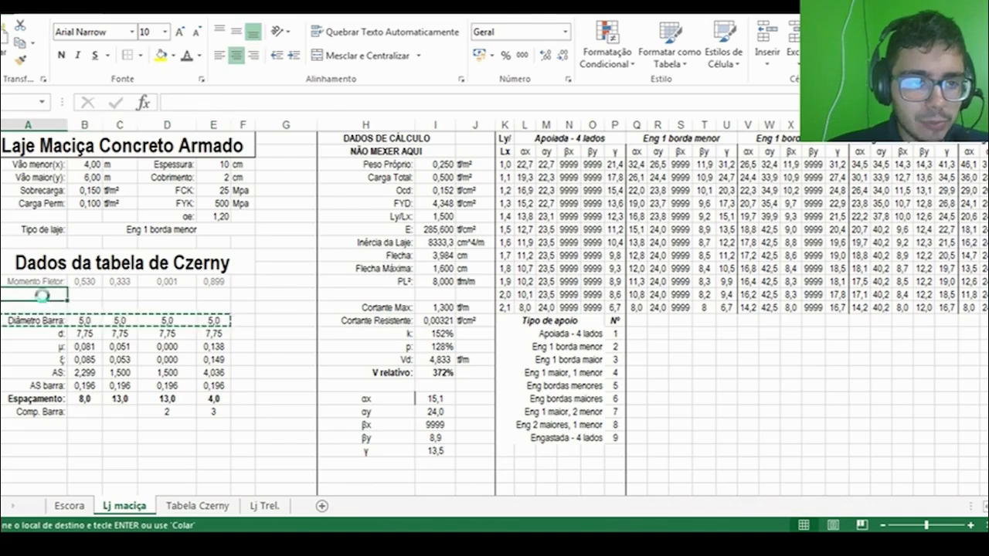
left_click(62, 56)
Move the d row directly below the Diâmetro Barra row.
left_click_drag(61, 333, 210, 332)
key("ctrl+c")
left_click(24, 307)
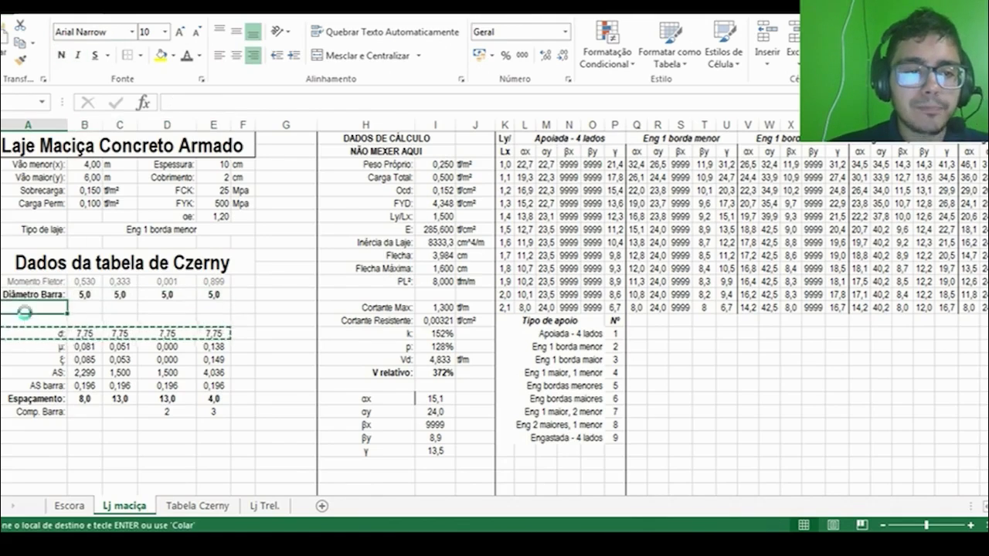
key("ctrl+v")
left_click(62, 372)
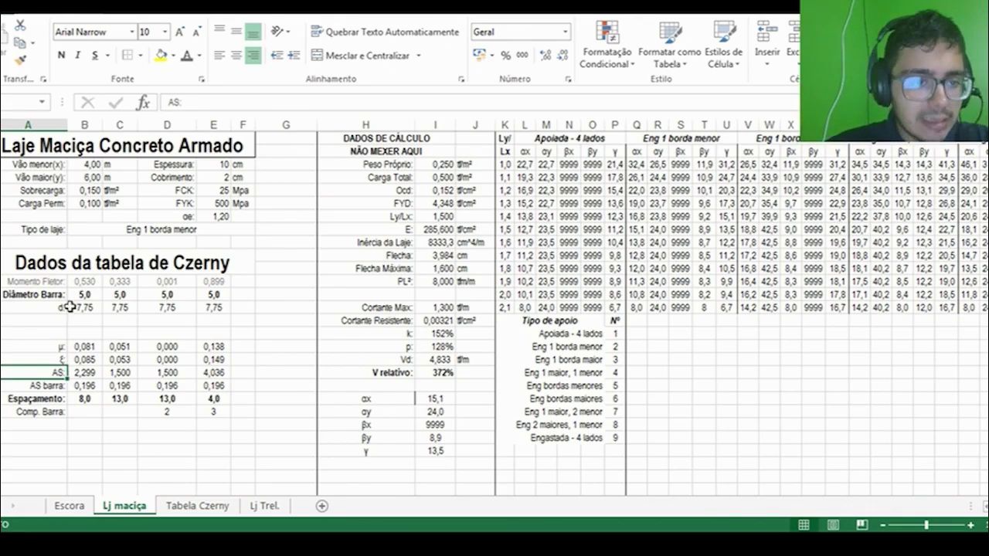
Try to subtract B13/10 at the end of the second d formula in C14, and undo the change.
left_click(115, 308)
left_click(86, 308)
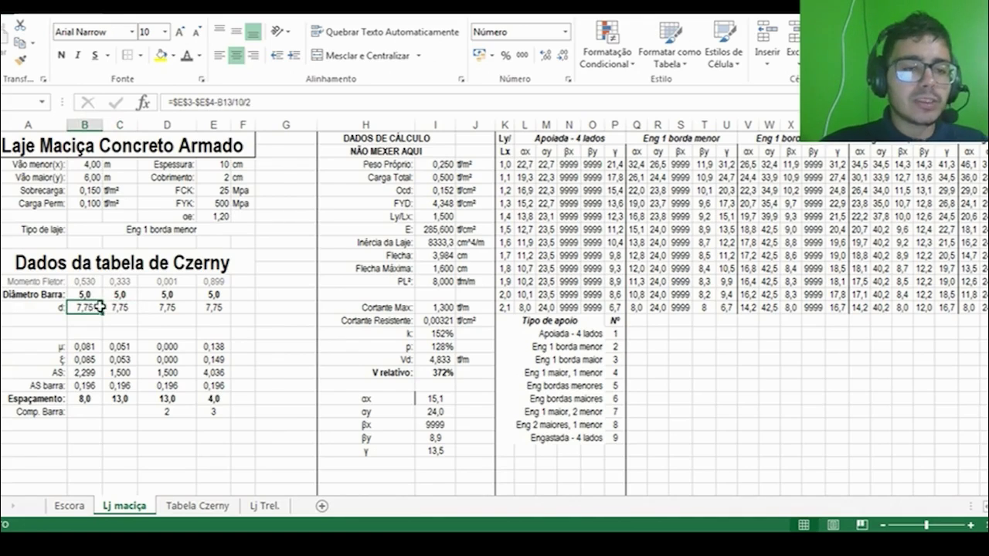
left_click(116, 307)
left_click(284, 104)
type("-")
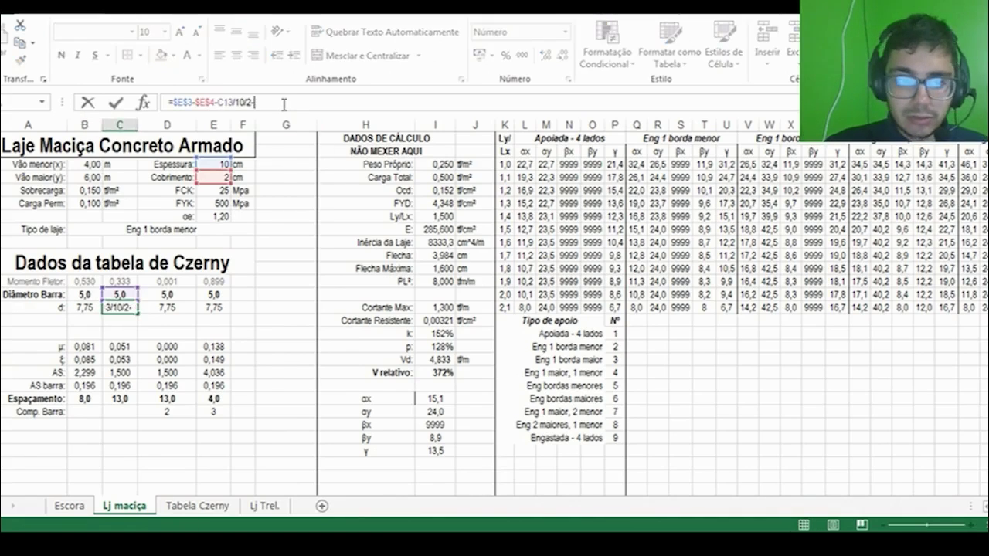
left_click(92, 294)
type("/10")
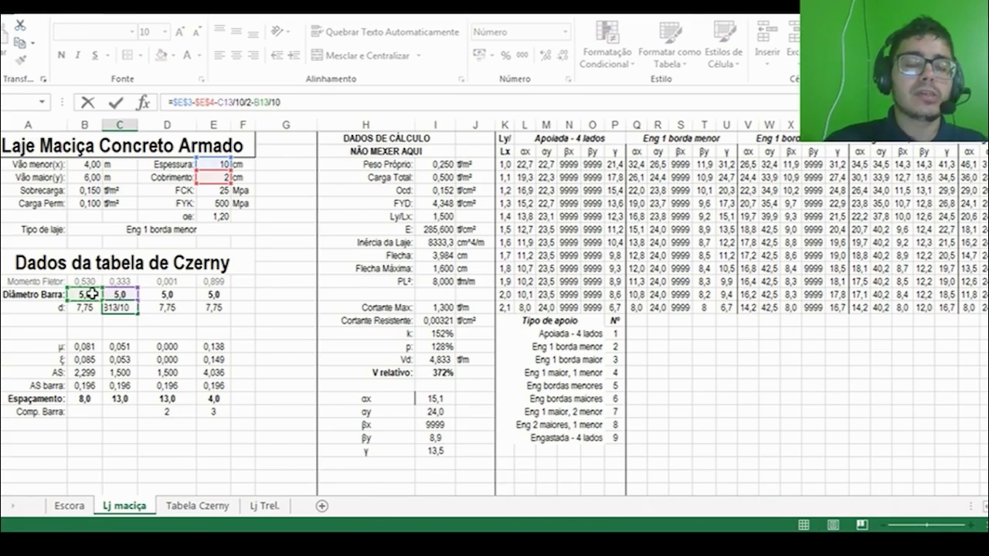
key("Return")
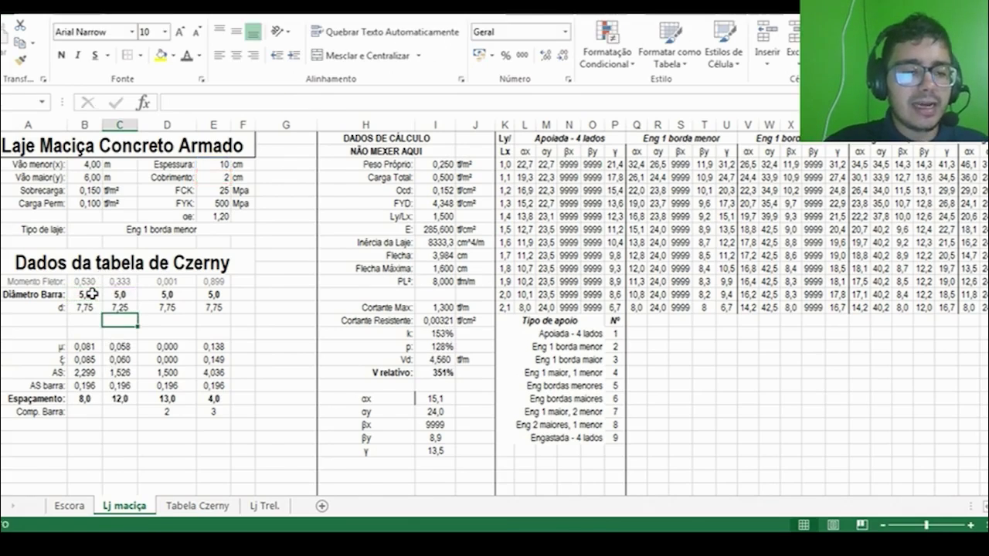
key("ctrl+z")
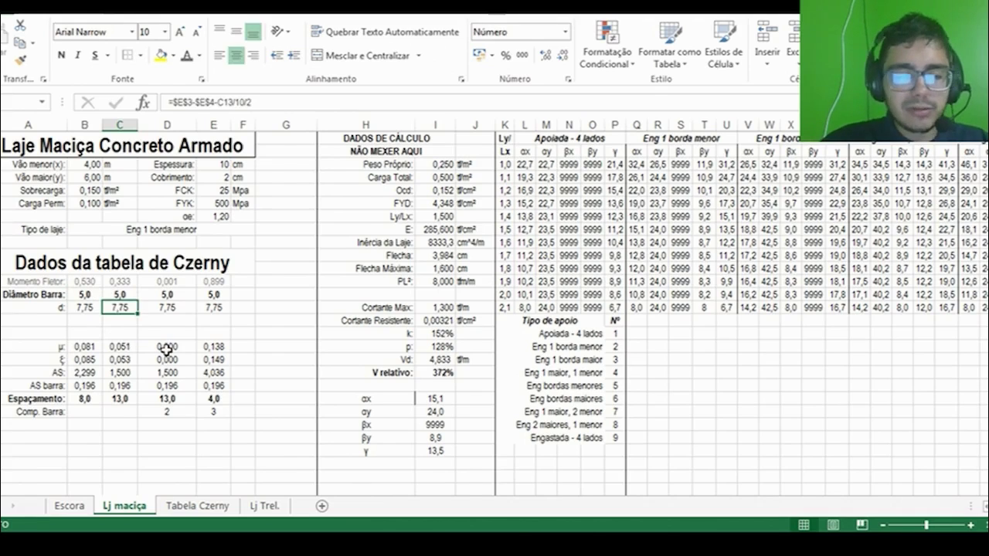
Redo the B13/10 subtraction in the C14 d formula, and subtract D14/10 at the end of the E14 d formula.
key("ctrl+y")
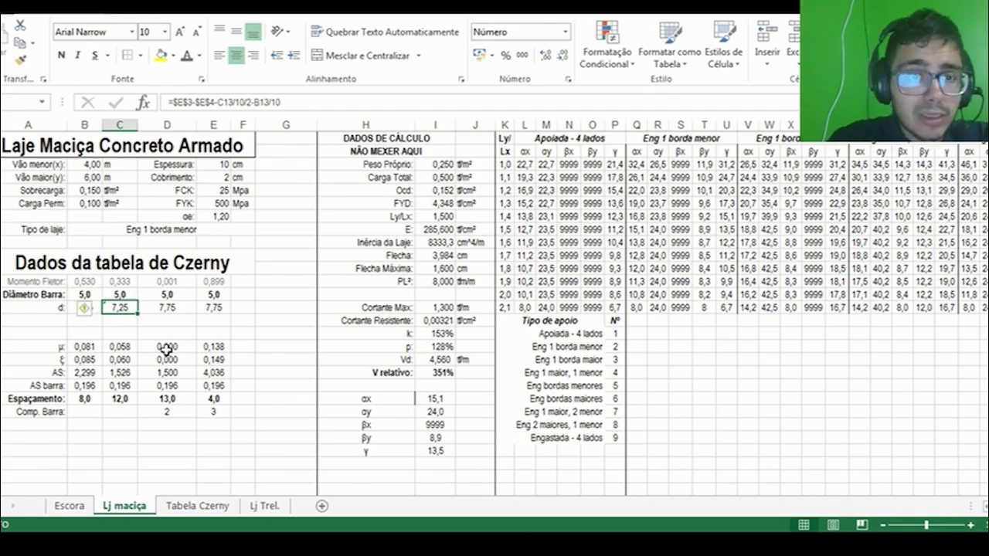
key("Right")
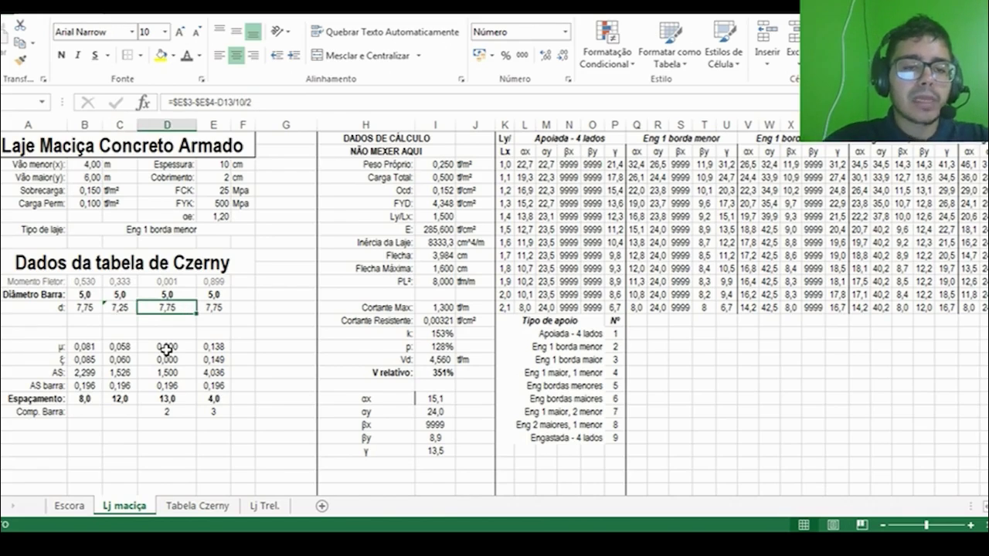
key("Right")
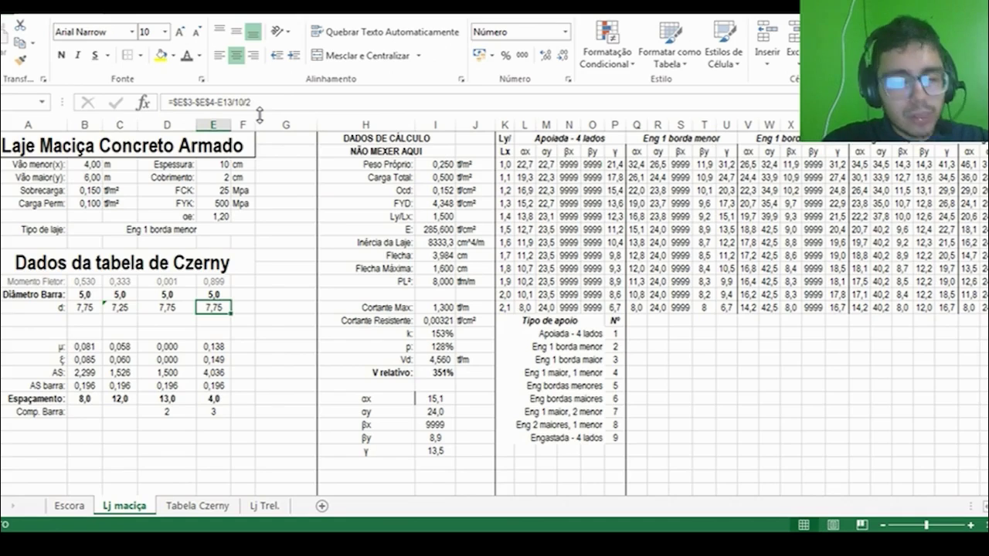
left_click(285, 100)
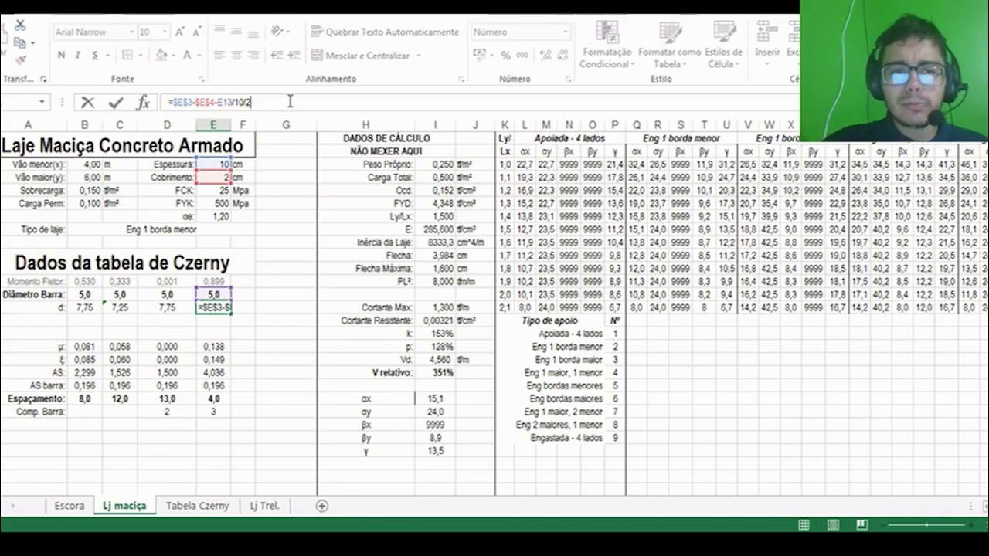
type("-")
right_click(288, 101)
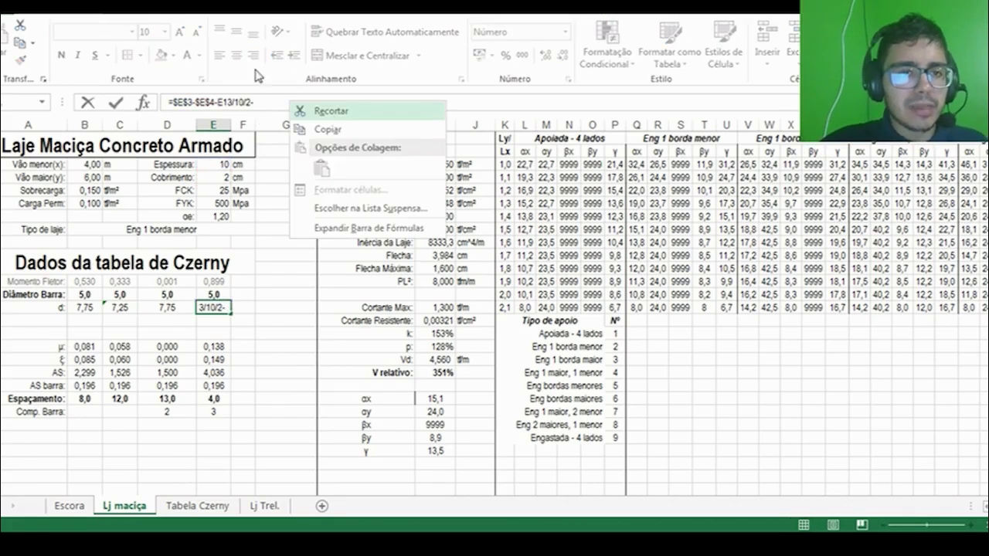
left_click(277, 101)
left_click(167, 308)
type("/10")
key("Return")
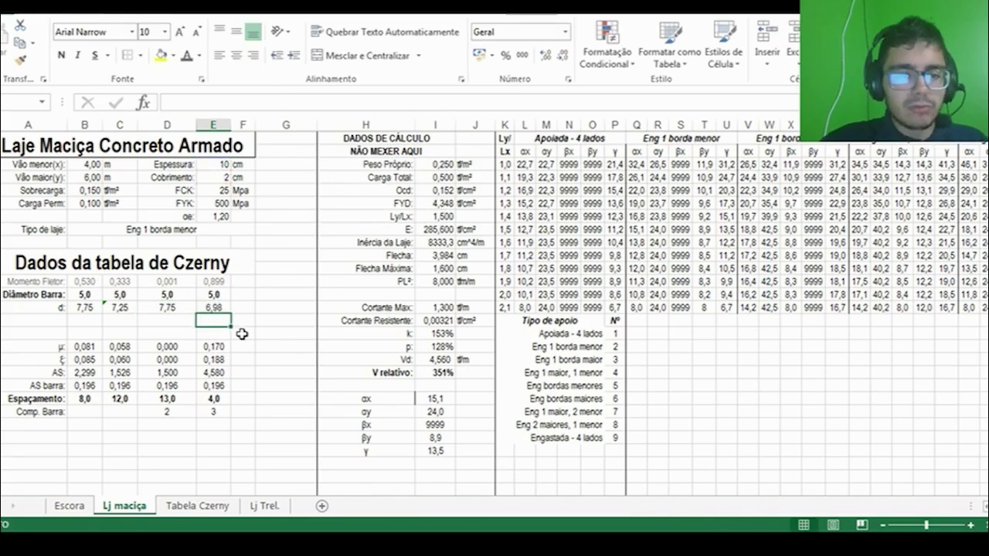
key("Up")
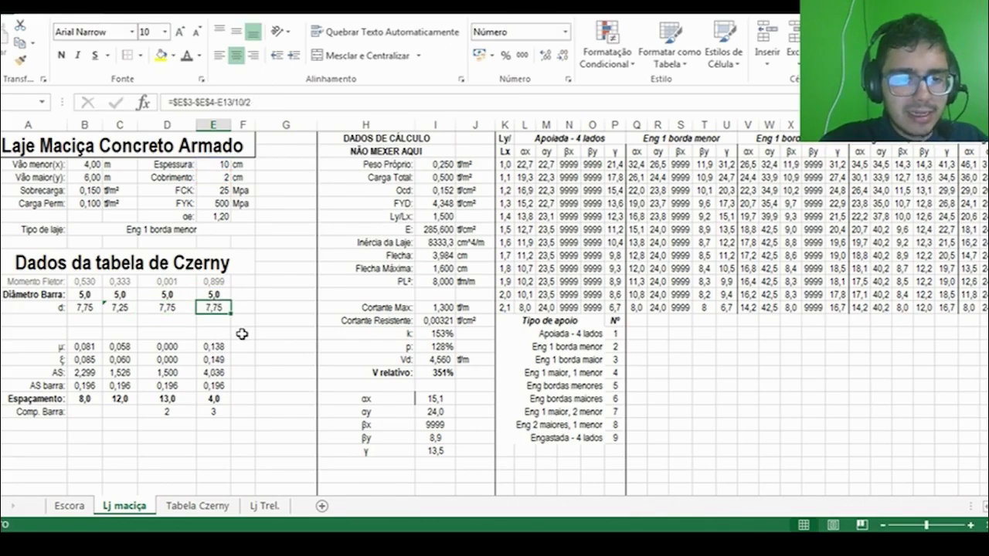
Move the μ and ξ rows directly below the d row.
left_click_drag(58, 349, 189, 352)
key("ctrl+x")
left_click(46, 321)
key("ctrl+v")
left_click_drag(34, 294, 207, 332)
left_click(206, 333)
left_click_drag(35, 295, 205, 333)
Correct the last term of the d formula in E14 so it subtracts D13/10.
left_click(213, 307)
left_click(303, 97)
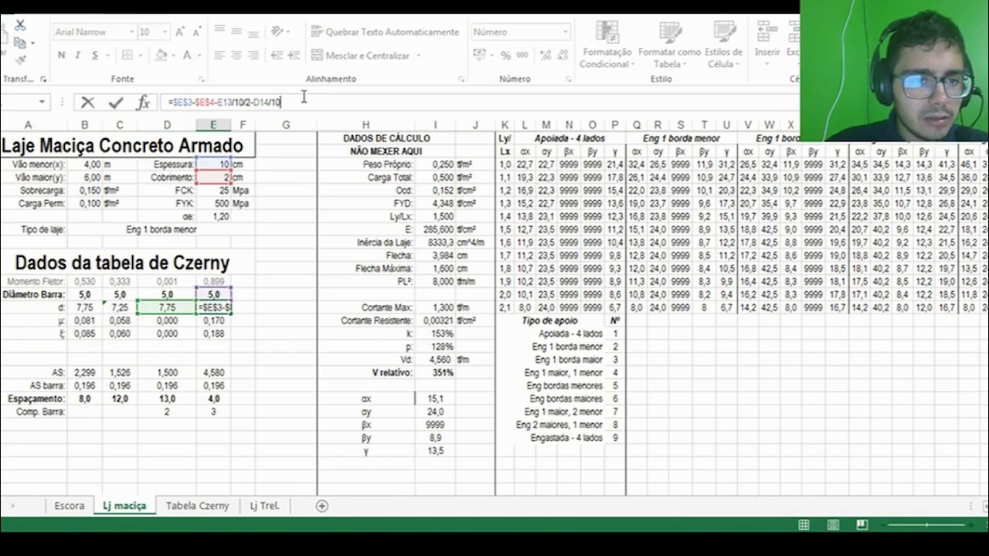
key("BackSpace")
key("BackSpace")
key("BackSpace")
key("BackSpace")
type("3/10")
key("Return")
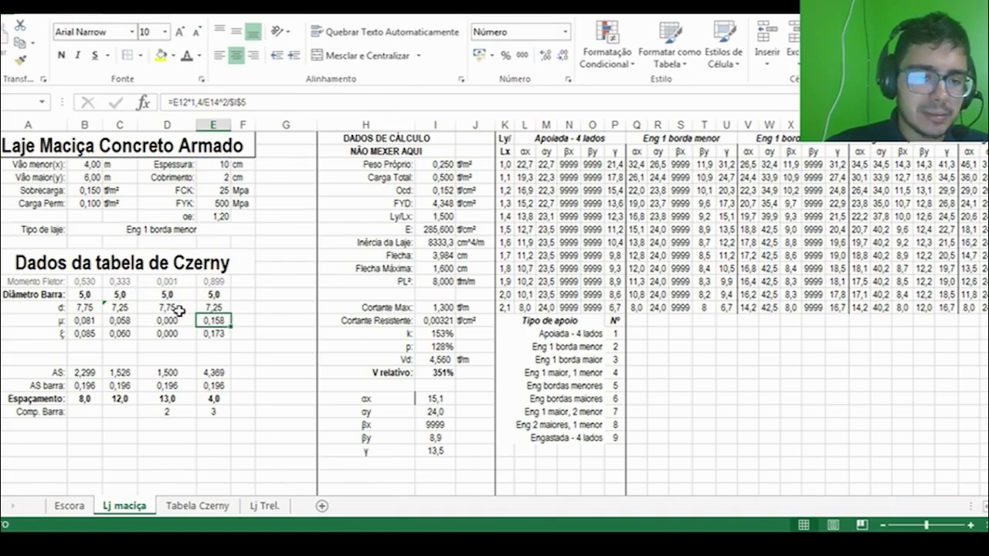
Colour the text of the d, μ and ξ rows grey.
left_click(37, 305)
left_click_drag(37, 305, 216, 332)
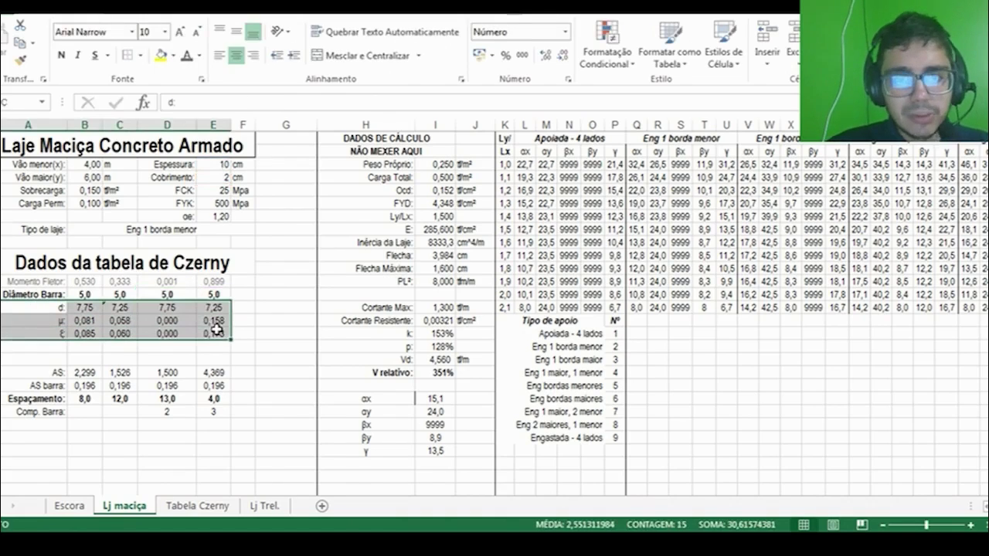
left_click(187, 58)
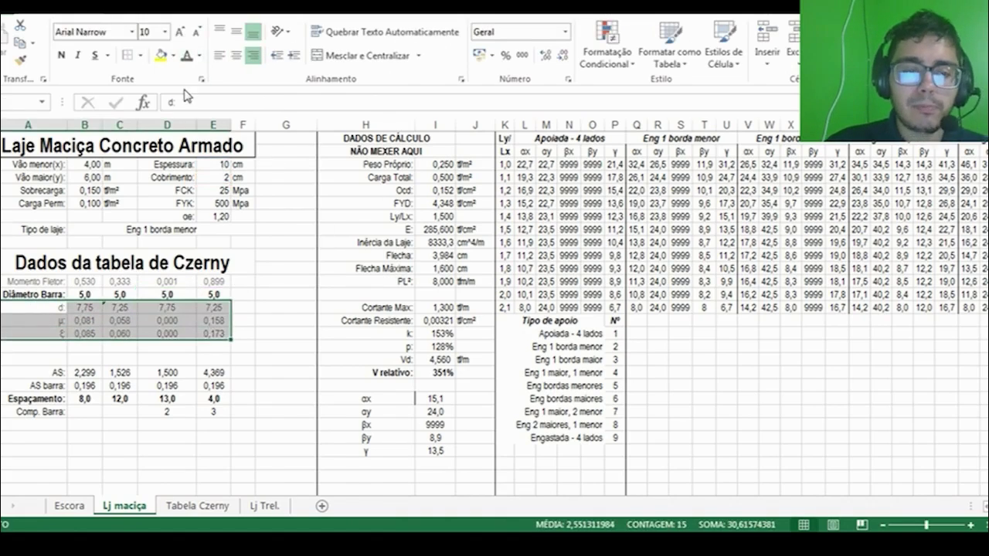
Move the AS row directly below the ξ row and colour its text grey.
left_click(46, 386)
left_click_drag(46, 373, 219, 372)
key("ctrl+x")
left_click(50, 347)
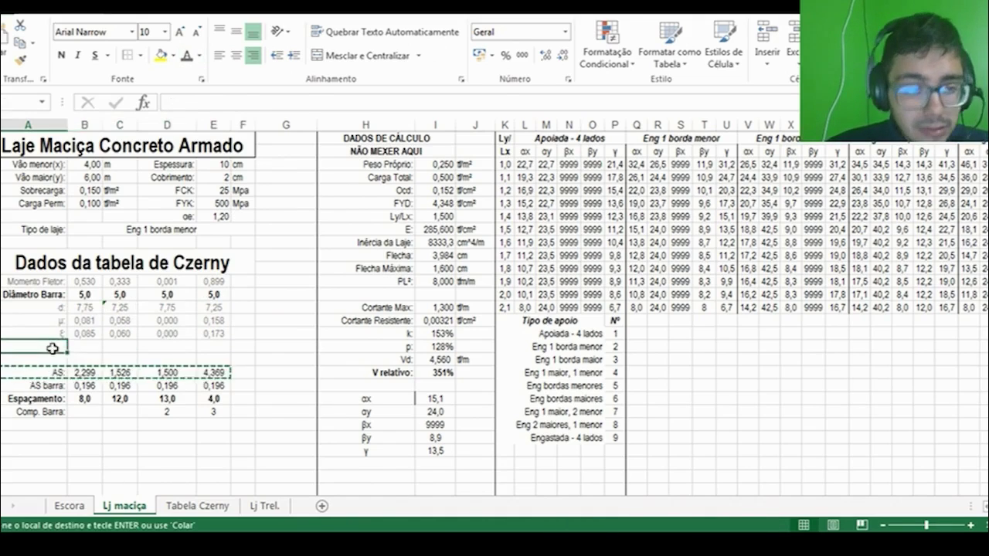
key("ctrl+v")
left_click(187, 58)
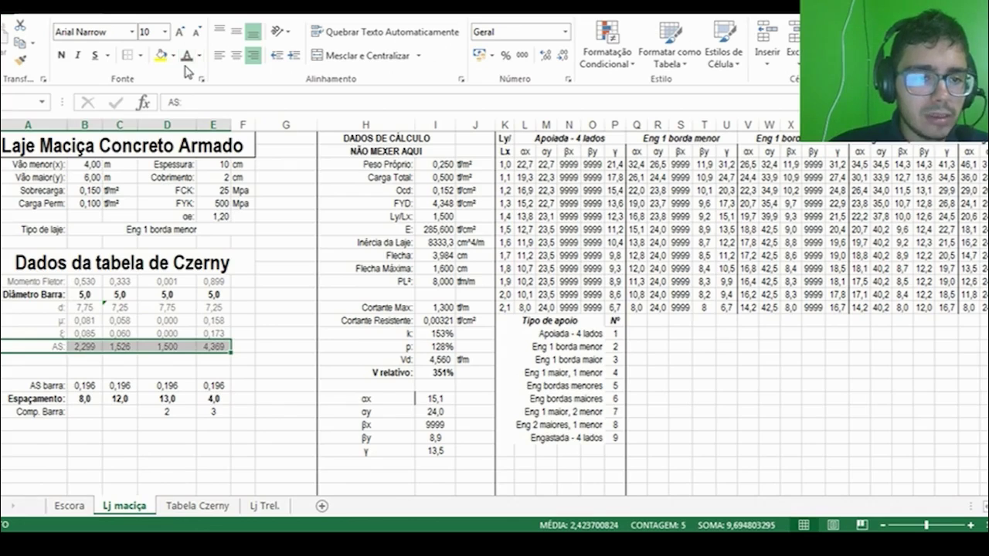
Move the AS barra row directly below the AS row and colour its text grey.
left_click_drag(32, 385, 210, 385)
key("ctrl+x")
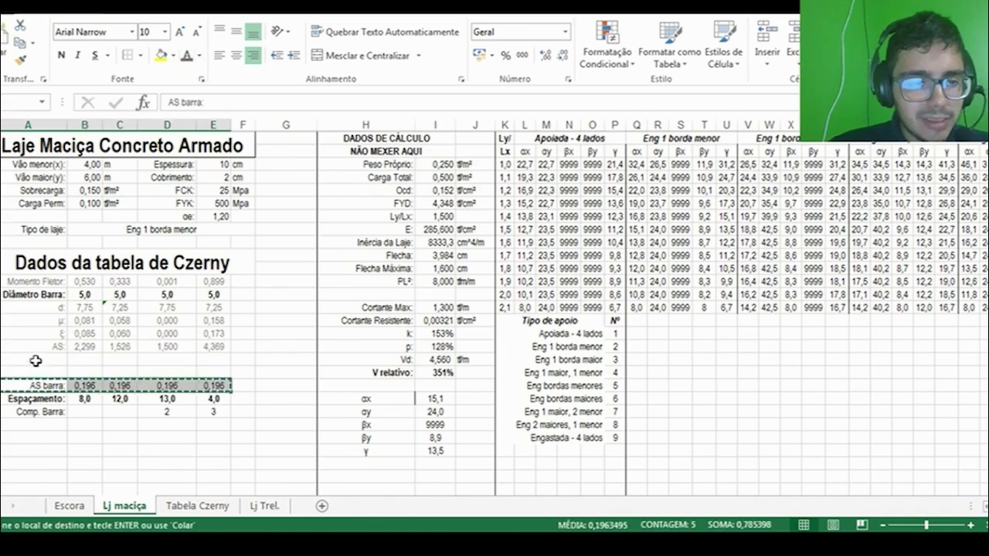
left_click(40, 359)
key("ctrl+v")
left_click(188, 56)
Move the Espaçamento row directly below AS barra, and the Comp. Barra row directly below Espaçamento.
left_click_drag(38, 396, 210, 399)
key("ctrl+x")
left_click(32, 373)
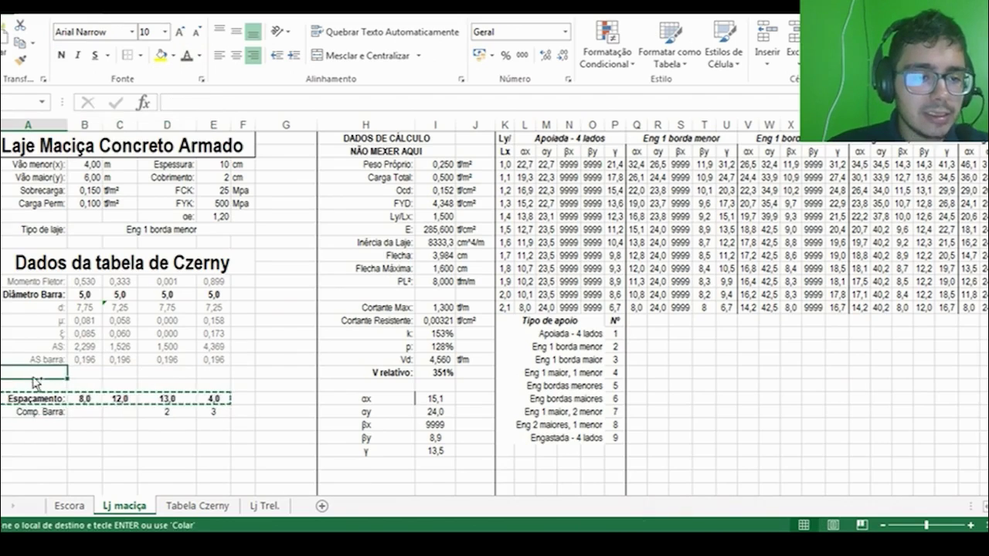
key("ctrl+v")
left_click_drag(33, 413, 210, 413)
key("ctrl+x")
left_click(35, 386)
key("ctrl+v")
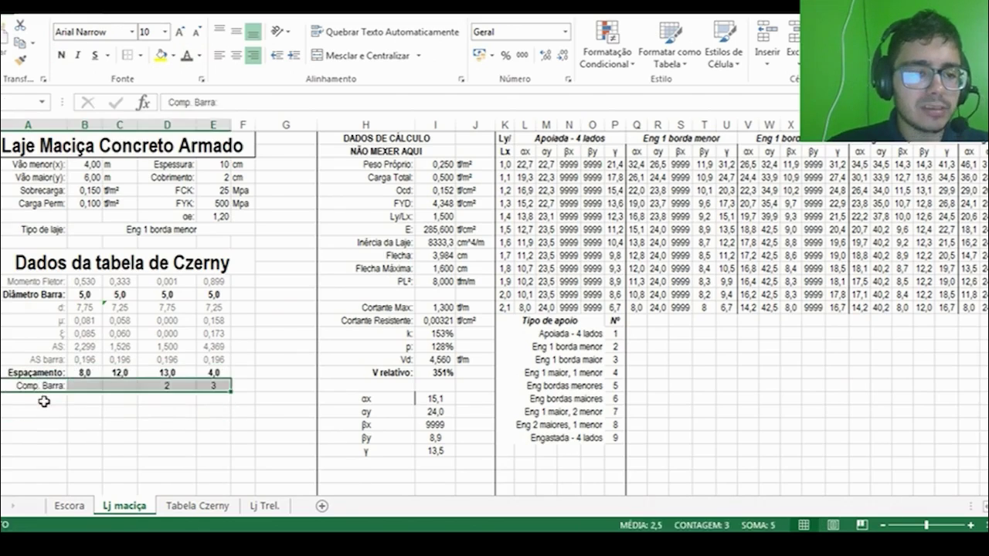
left_click(44, 401)
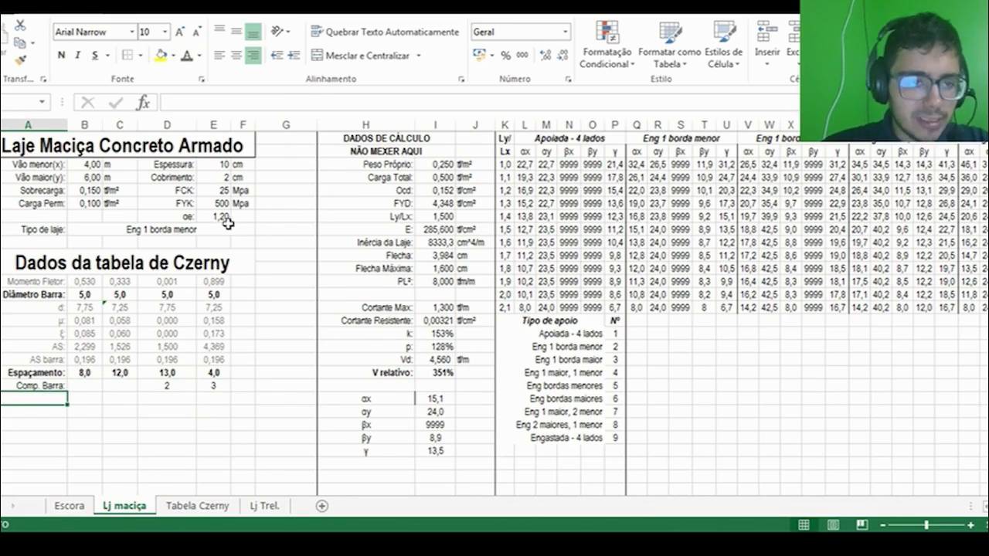
Clear the Flecha value and begin its new formula with =I4/100^2*(B3*100)^4/.
left_click(211, 295)
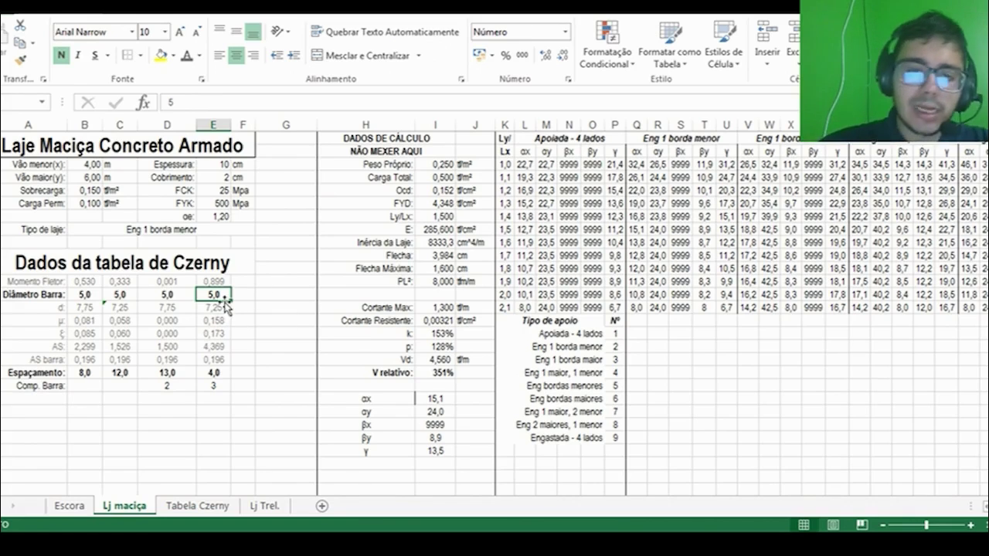
left_click(445, 265)
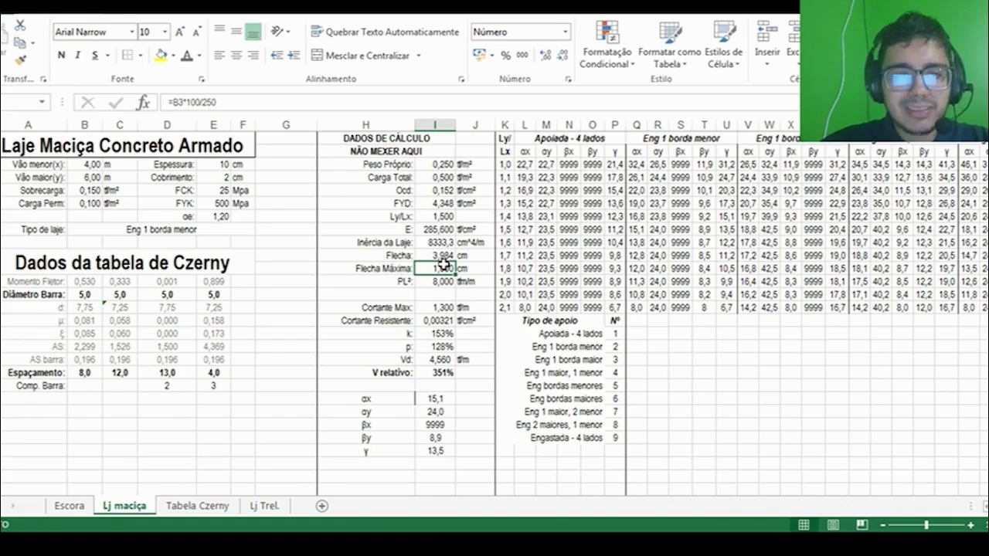
left_click(443, 260)
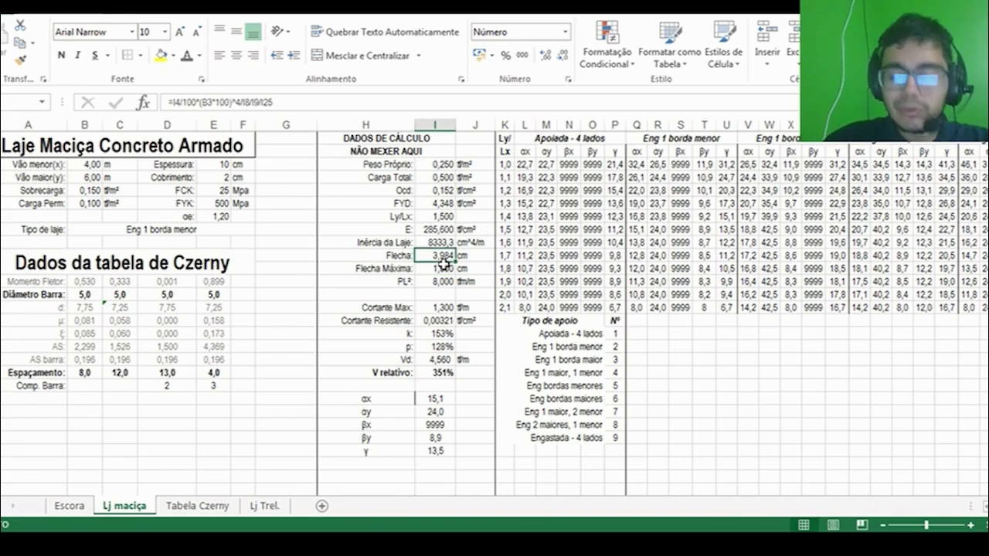
key("Delete")
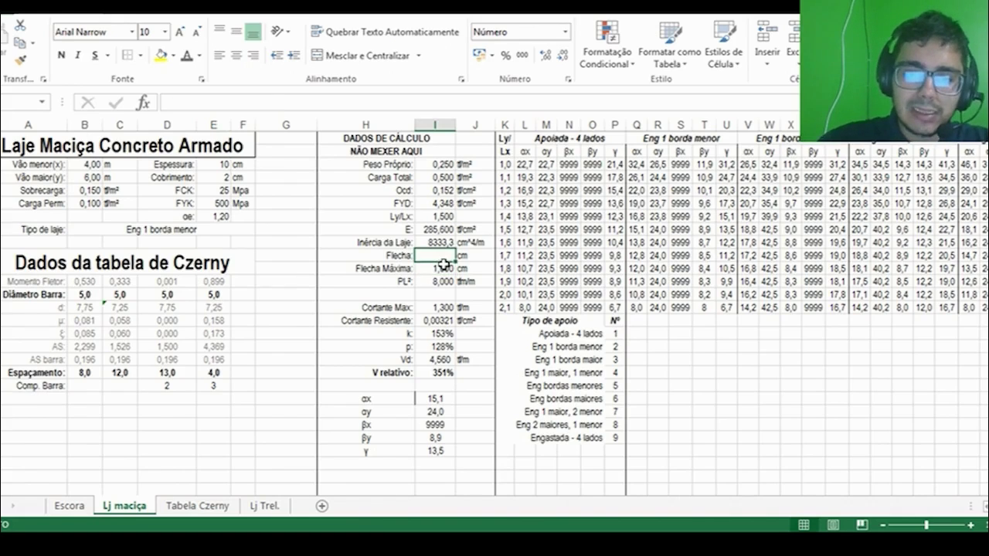
type("=")
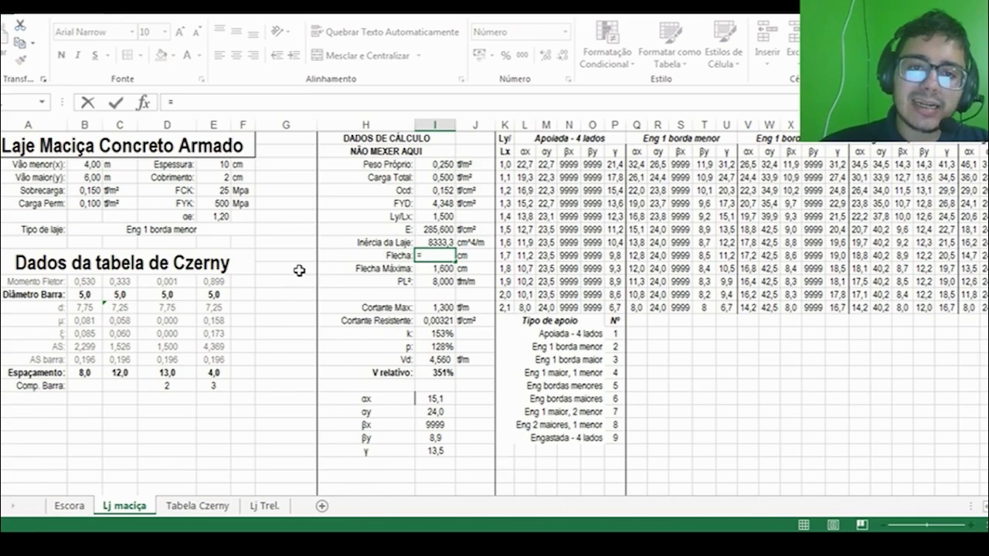
left_click(437, 177)
type("/100^2*")
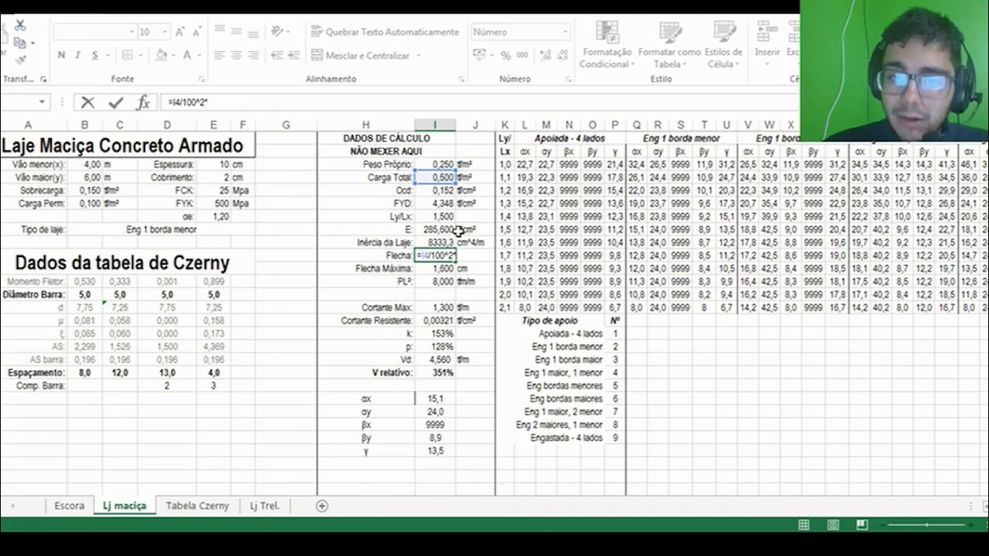
type("(")
left_click(85, 164)
type("*100")
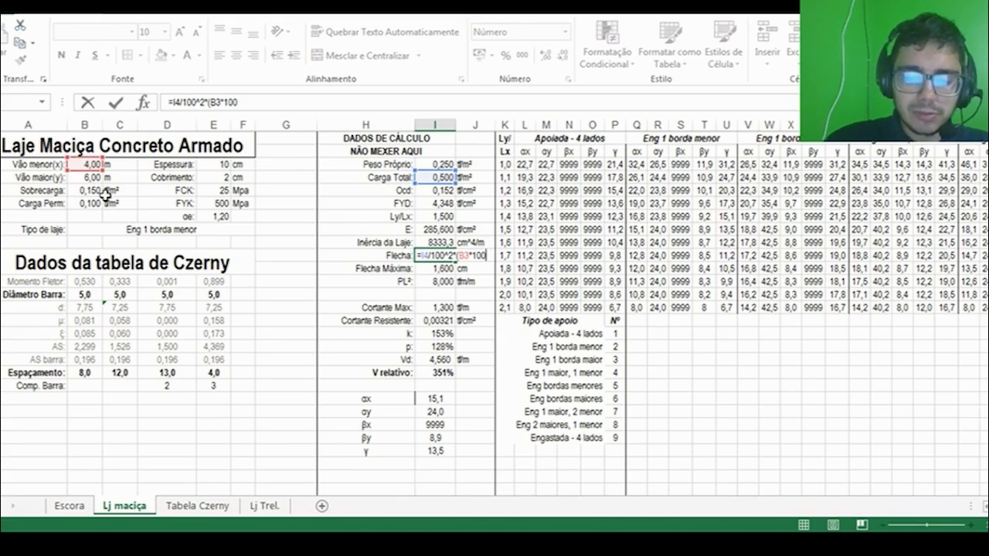
type(")^4/")
Continue the Flecha formula by dividing by the modulus E in I8 and by the slab thickness cubed, E3^3.
left_click(438, 235)
type("/")
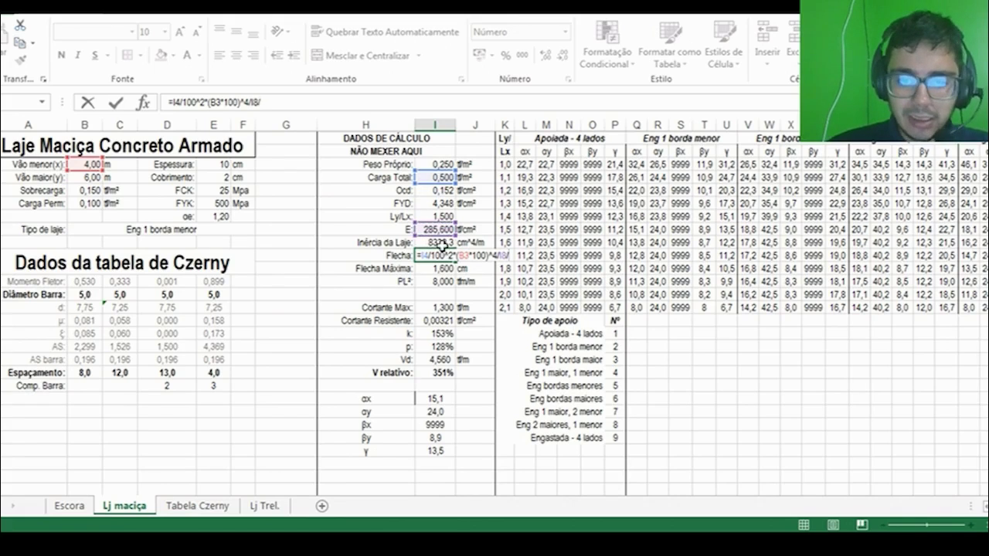
left_click(225, 163)
type("^3/")
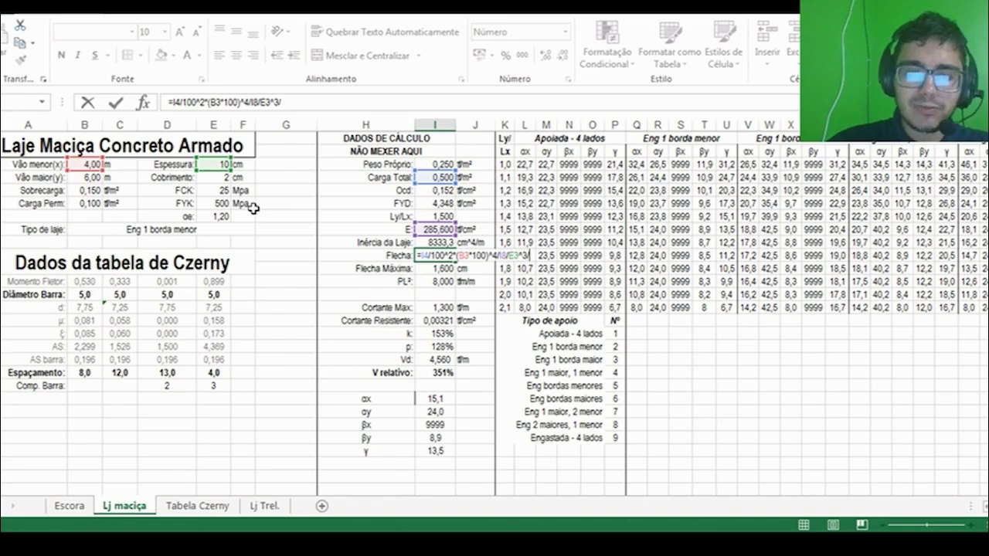
type("procv(")
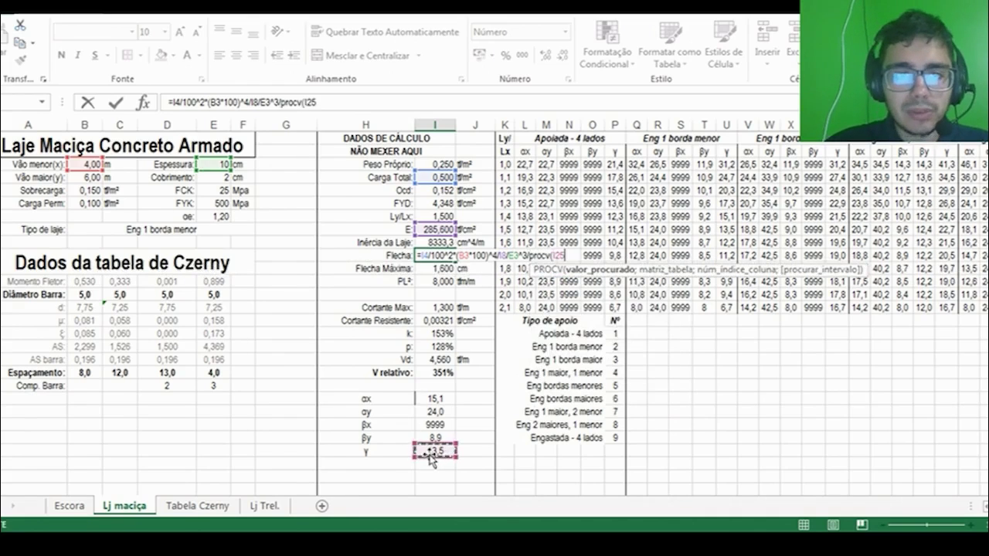
key("BackSpace")
key("BackSpace")
key("BackSpace")
key("BackSpace")
key("BackSpace")
key("BackSpace")
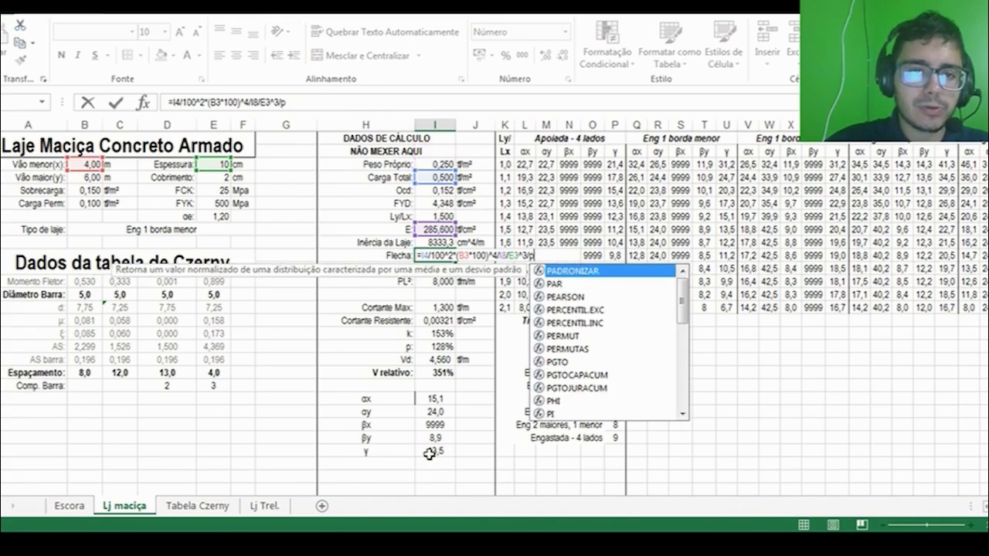
Complete the Flecha formula with the γ coefficient in I25 as the last divisor.
left_click(430, 453)
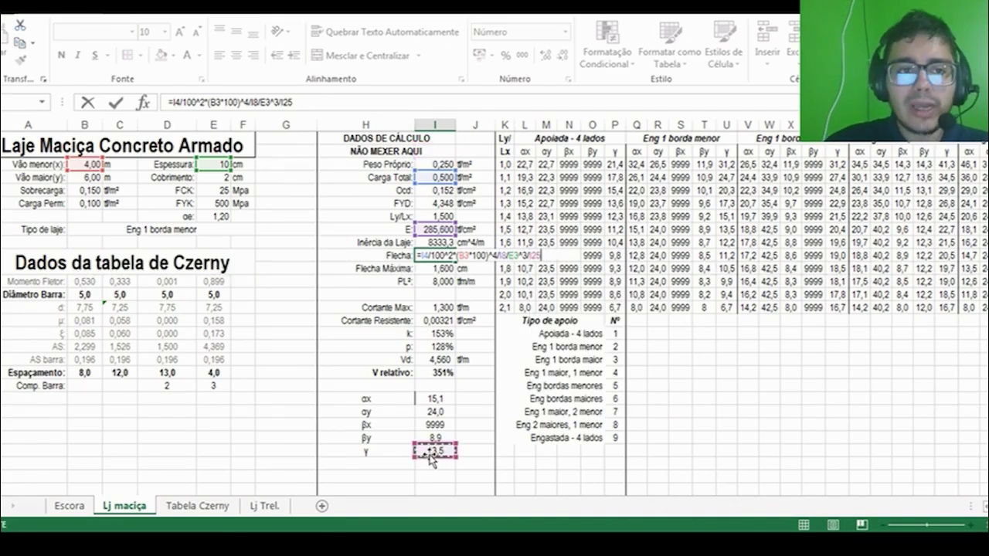
key("ctrl+Return")
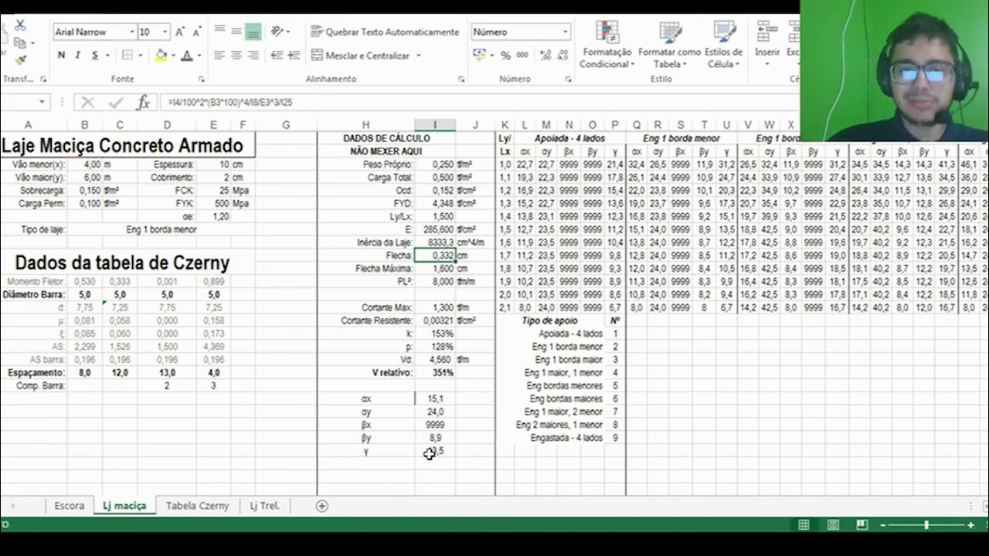
Add a Fluência: entry below Carga Perm in the slab inputs with the value 2.
left_click(29, 218)
type("Flu")
type("ência")
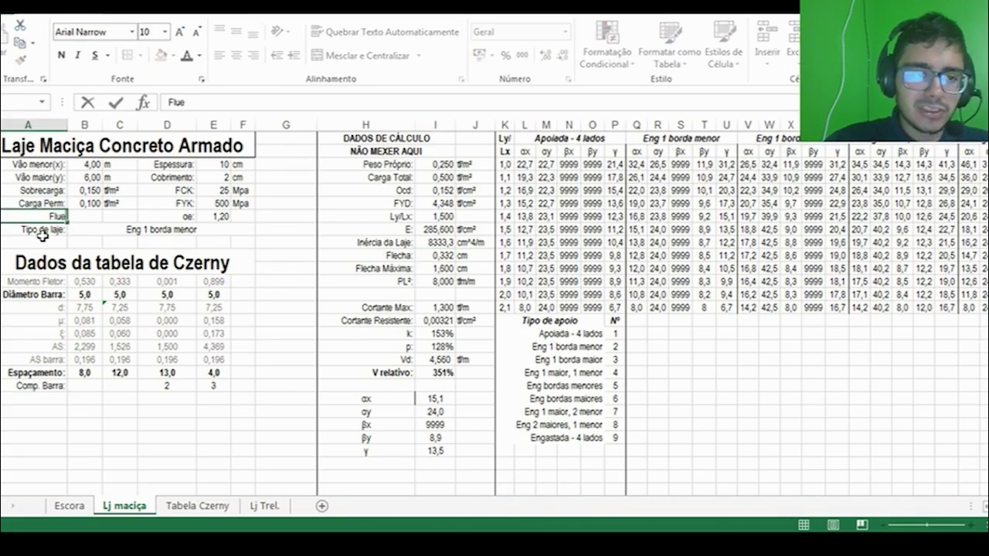
key("Tab")
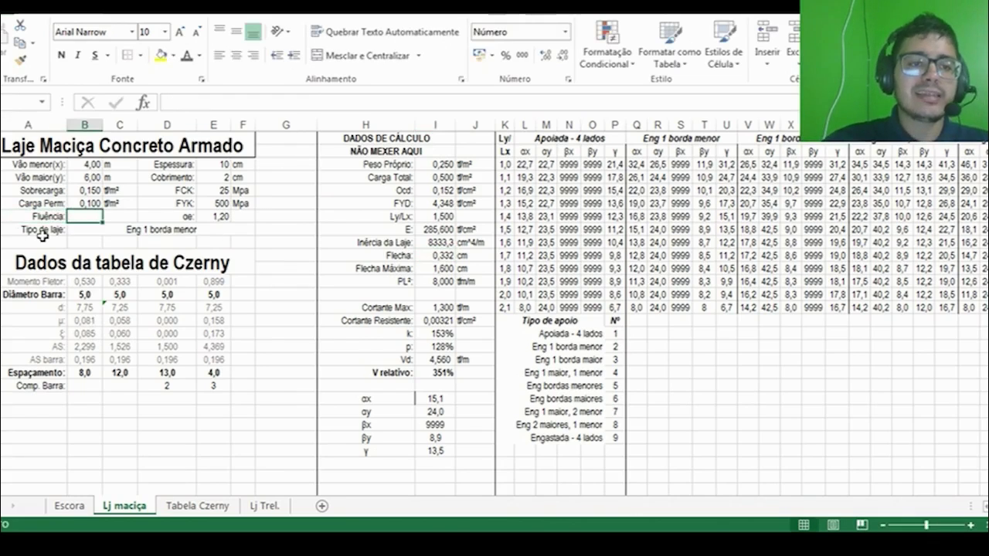
type("2")
key("Return")
key("Up")
key("Tab")
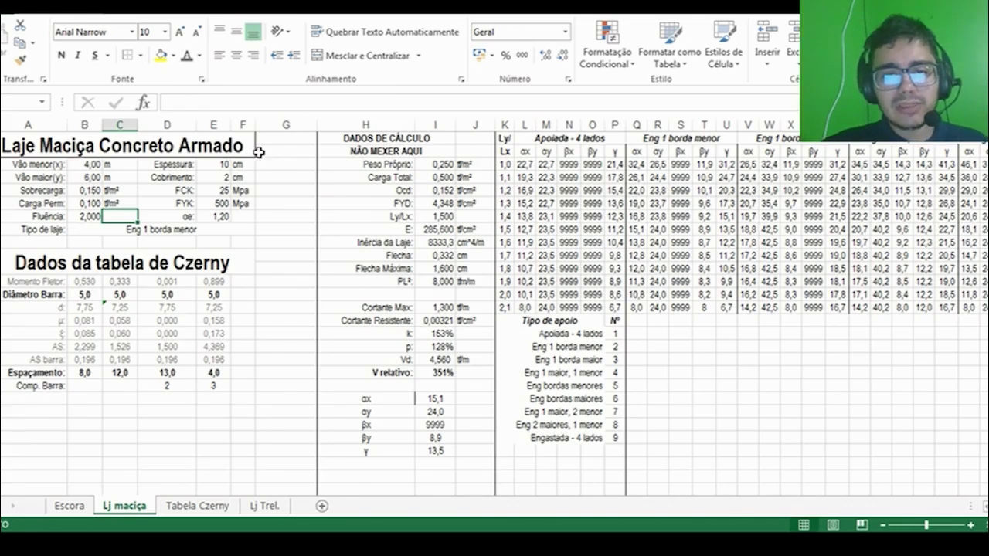
Extend the Flecha formula with the creep factor *(1+B7), referencing the Fluência value.
left_click(433, 244)
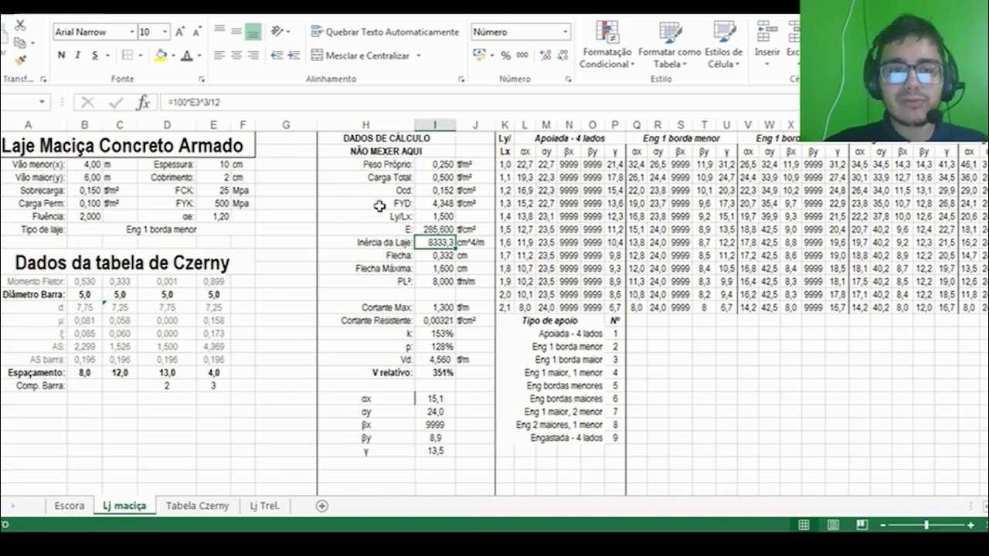
left_click(433, 255)
left_click(338, 102)
type("*(1+")
left_click(85, 216)
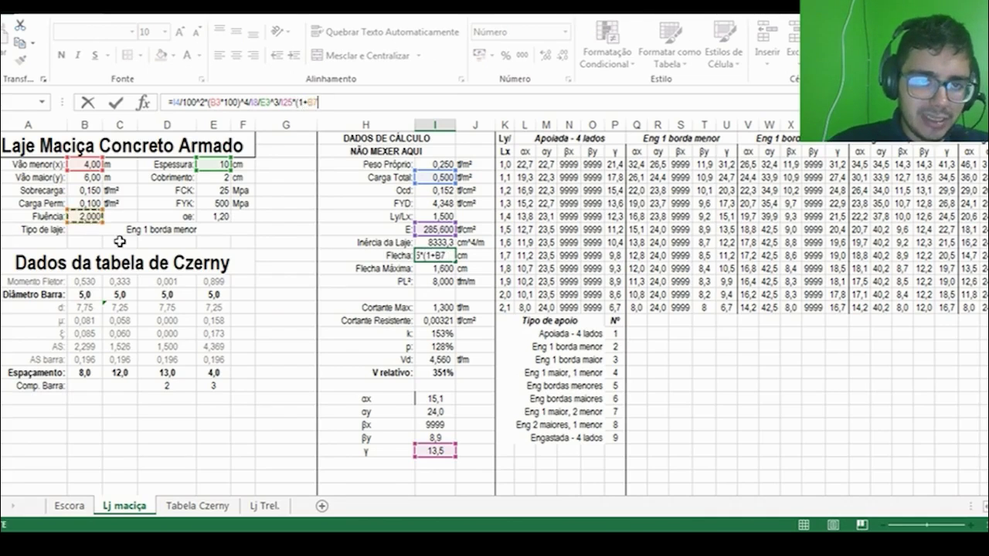
type(")")
key("Return")
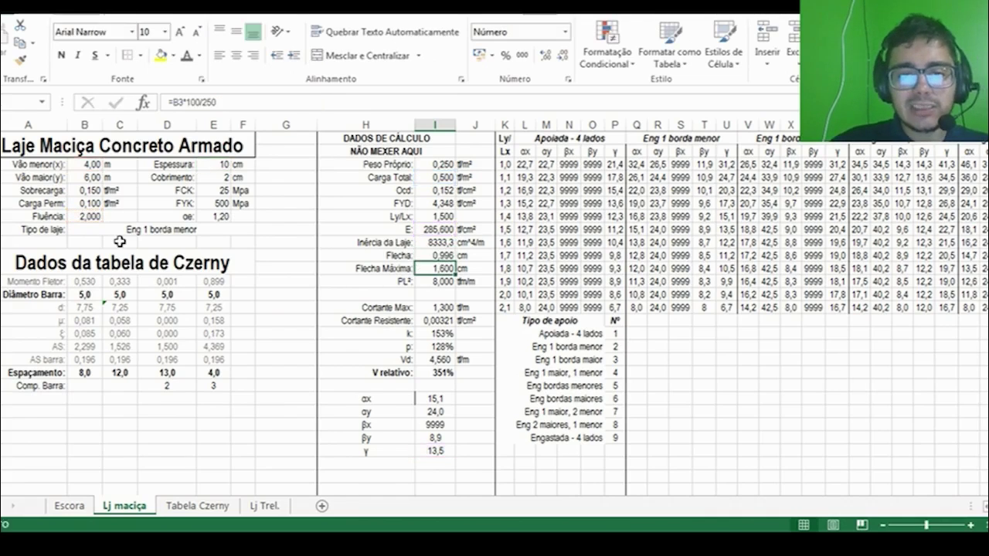
key("Up")
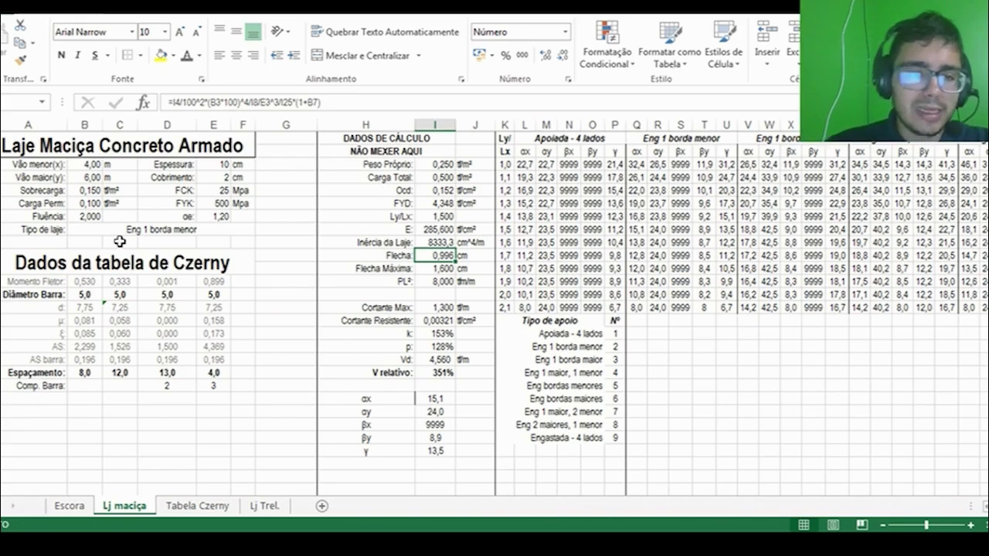
Set the oe coefficient below FYK in the slab inputs to 1.
left_click(222, 217)
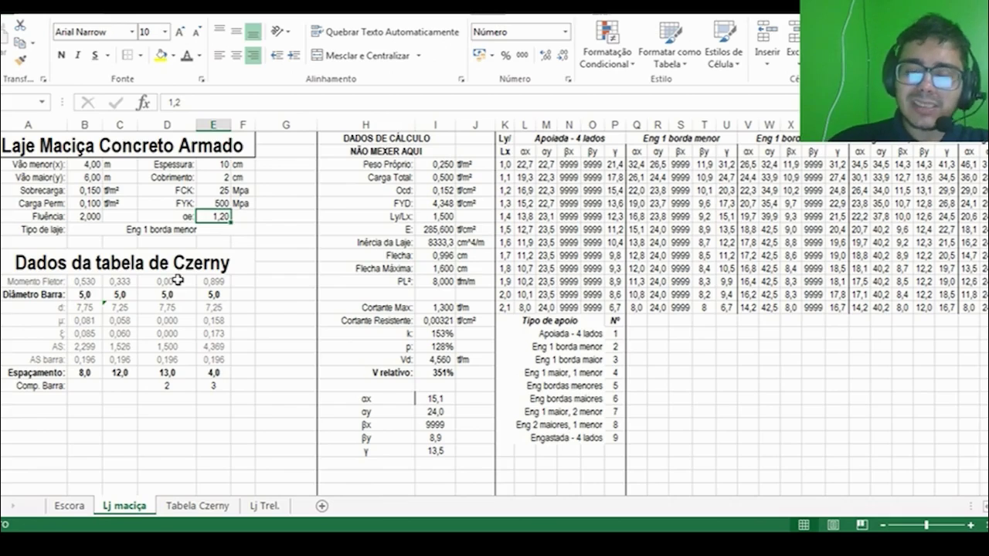
type("1")
key("Return")
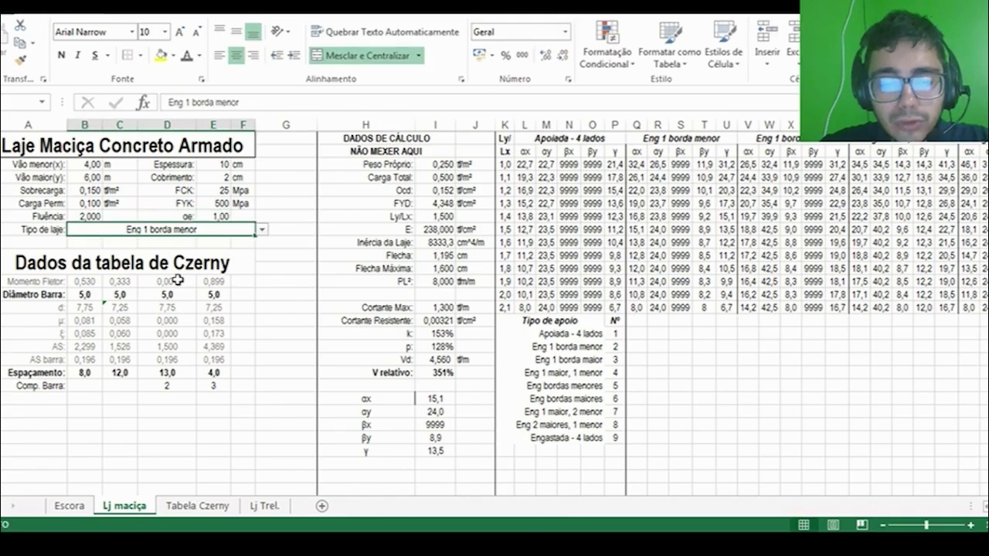
left_click(178, 280)
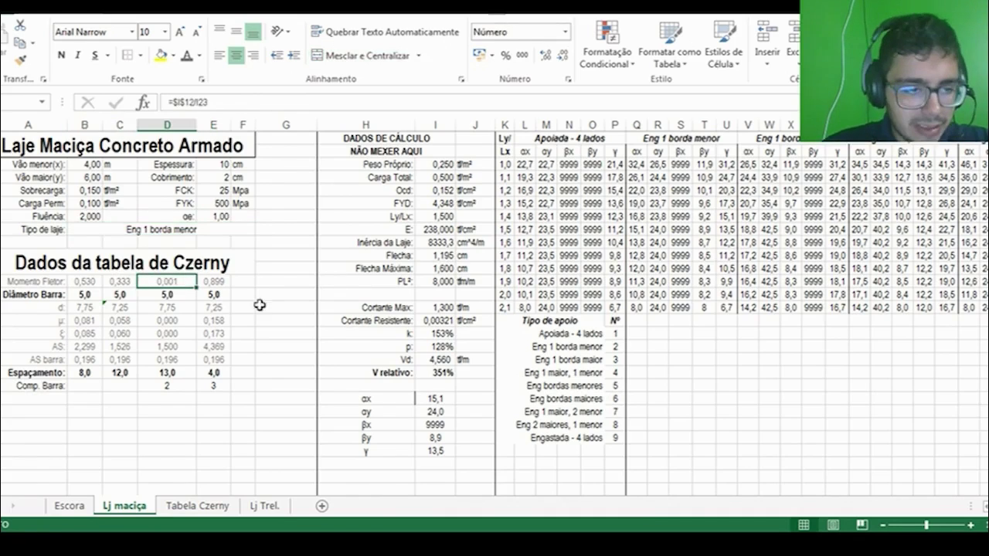
Set all four Diâmetro Barra values, B13 through E13, to 8.
left_click(74, 294)
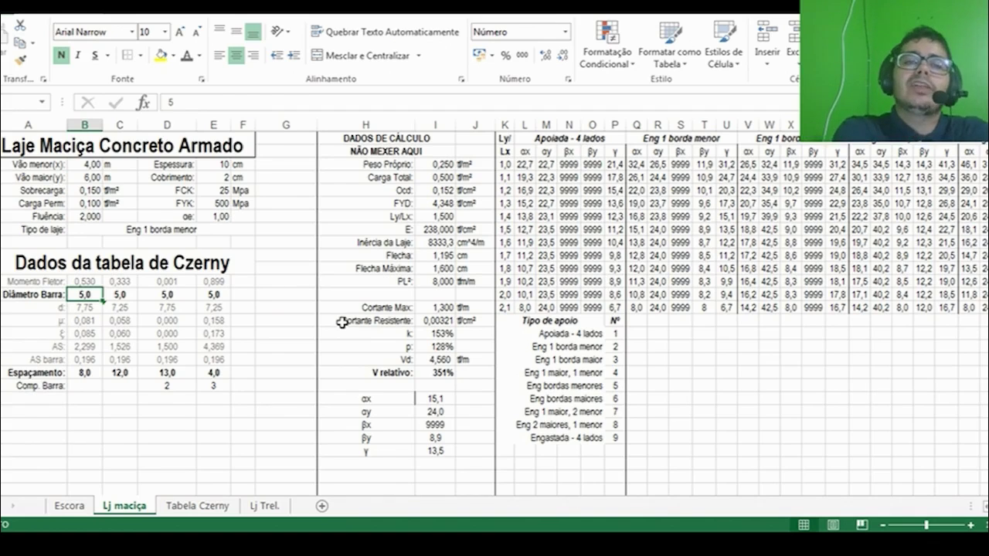
type("8")
key("Return")
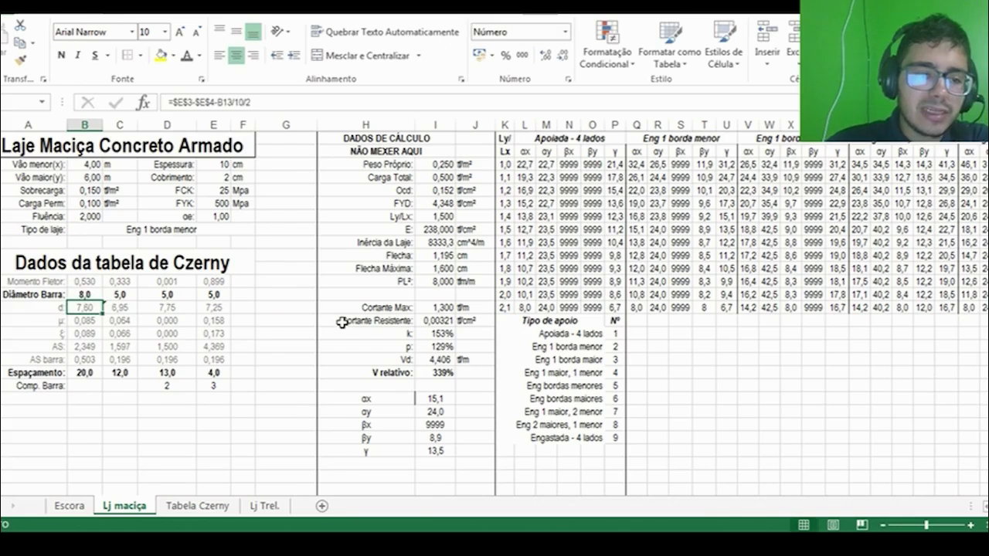
key("Up")
key("Right")
type("8")
key("Right")
type("8")
key("Right")
type("8")
key("Return")
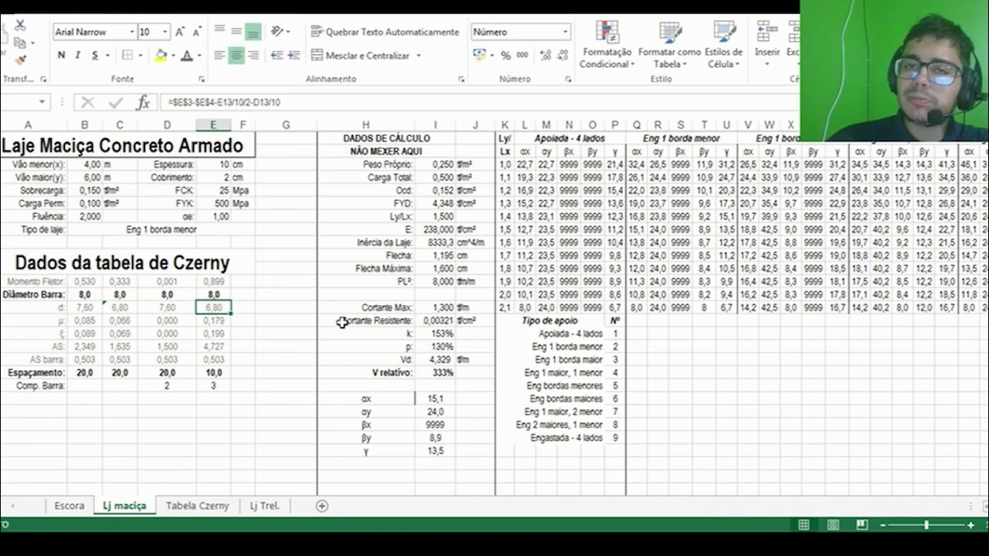
Set the second bar diameter, in C13, to 6,3.
key("Up")
key("Left")
key("Left")
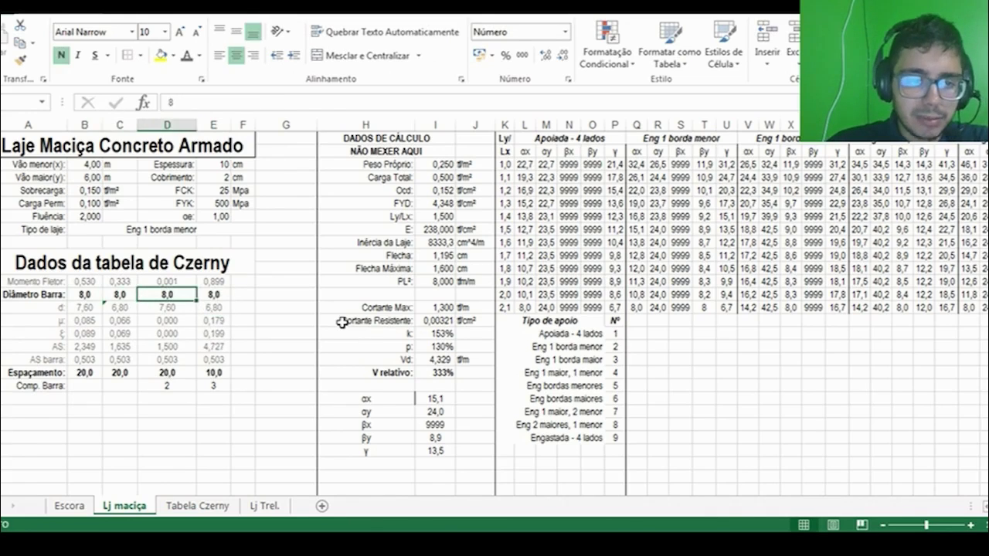
key("Right")
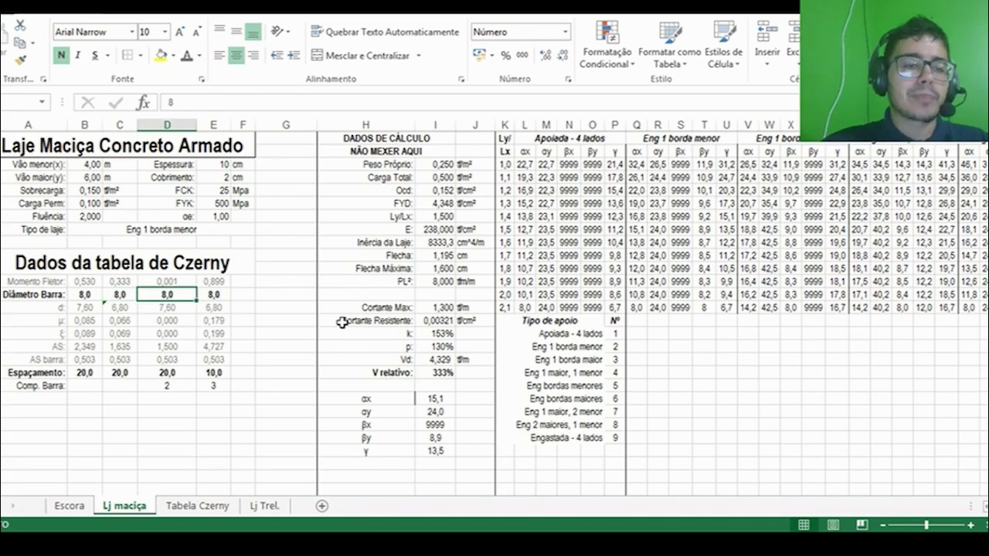
key("Left")
type("6,3")
key("Return")
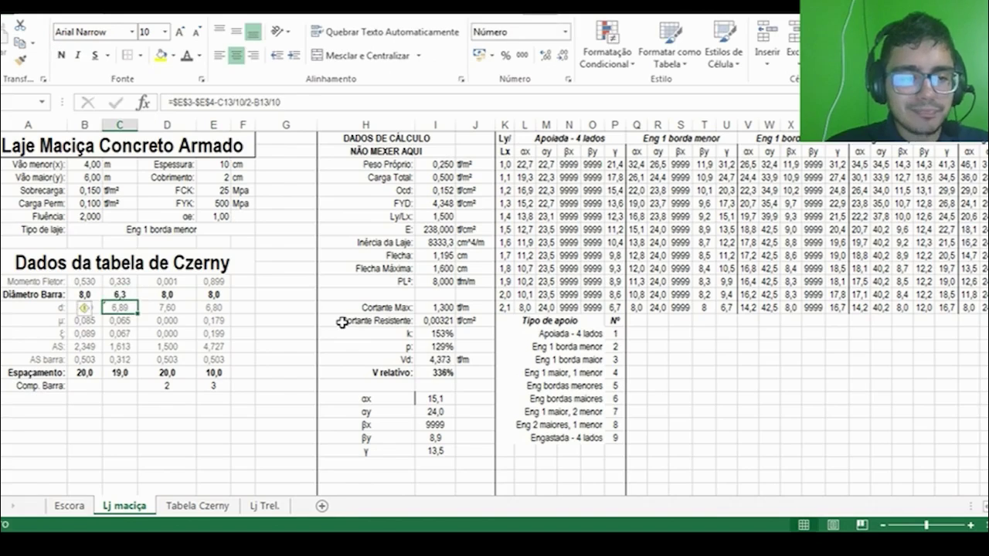
Try a bar diameter of 5 in the third reinforcement column, D13.
key("Up")
key("Right")
type("5")
key("Return")
key("Up")
type("5")
key("Return")
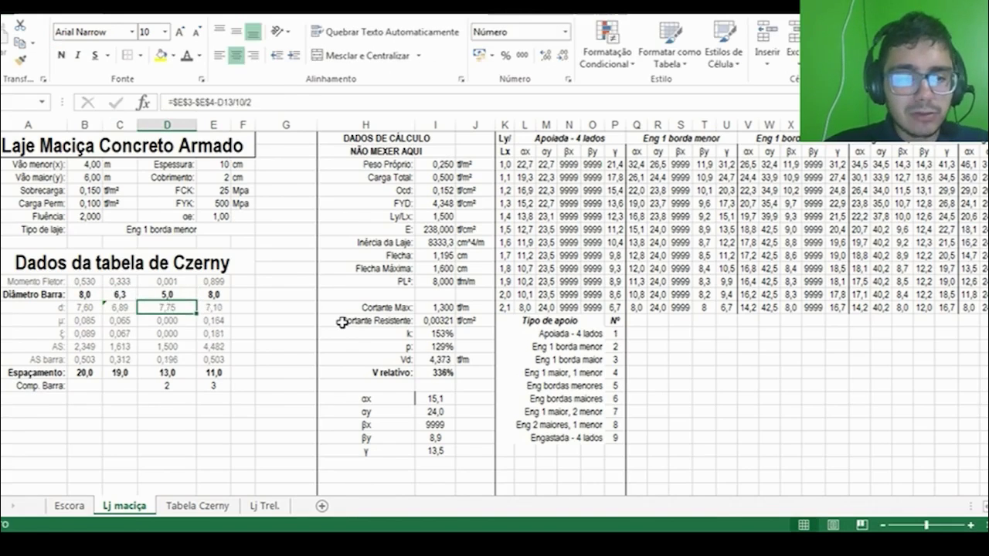
Set the bar diameters in D13 and B13 to 6,3.
key("Up")
type("6,3")
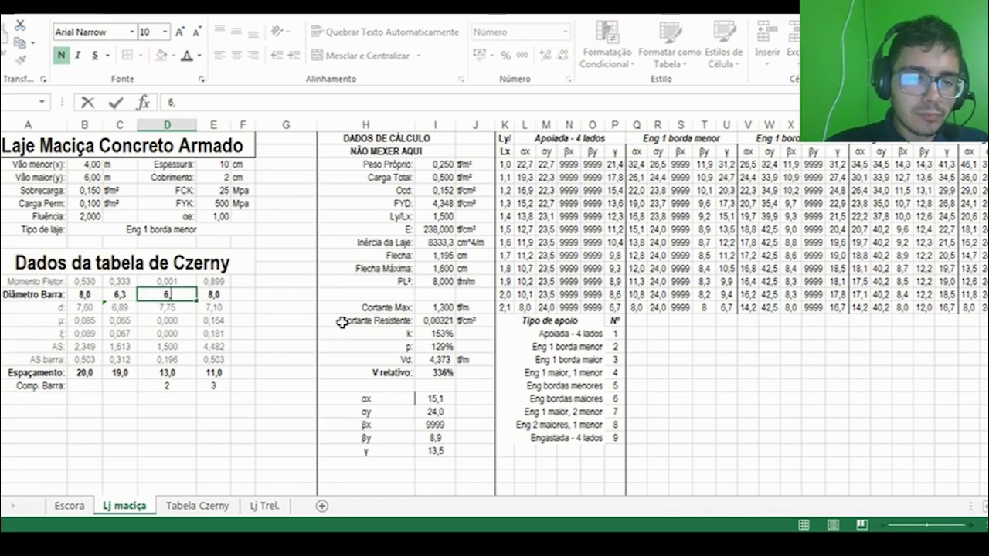
key("Return")
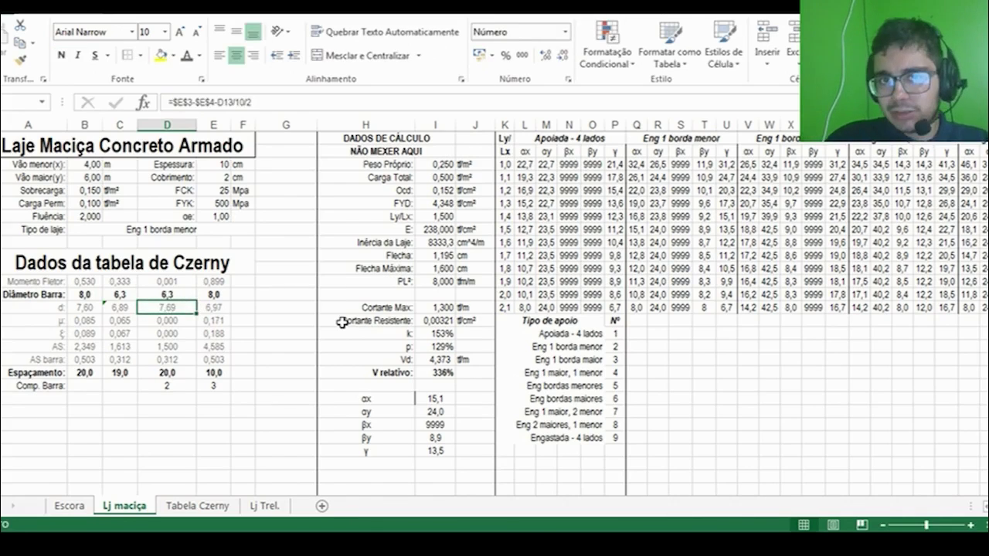
key("Up")
key("Left")
key("Left")
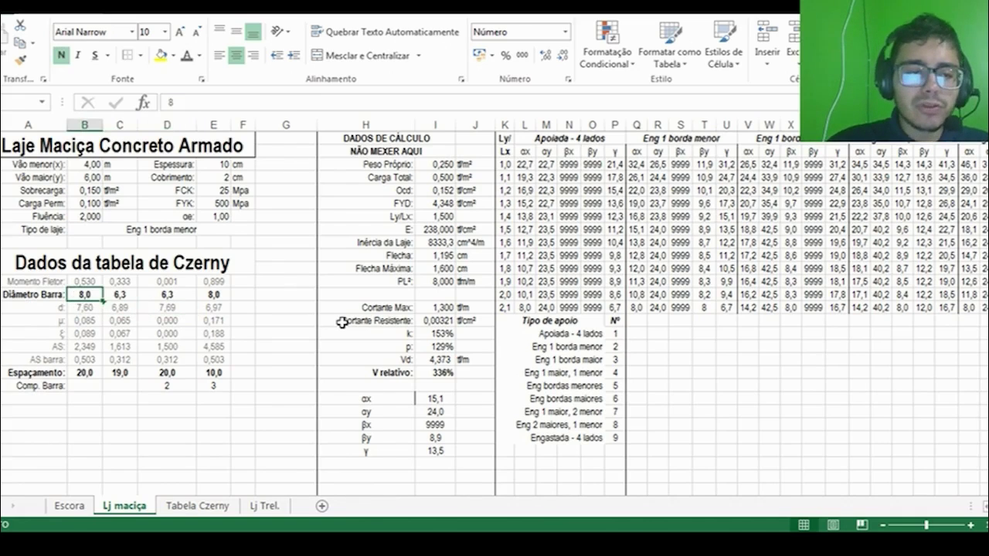
type("6,3")
key("Return")
Set the bar diameter of the last reinforcement column, E13, to 6,3.
key("Right")
key("Right")
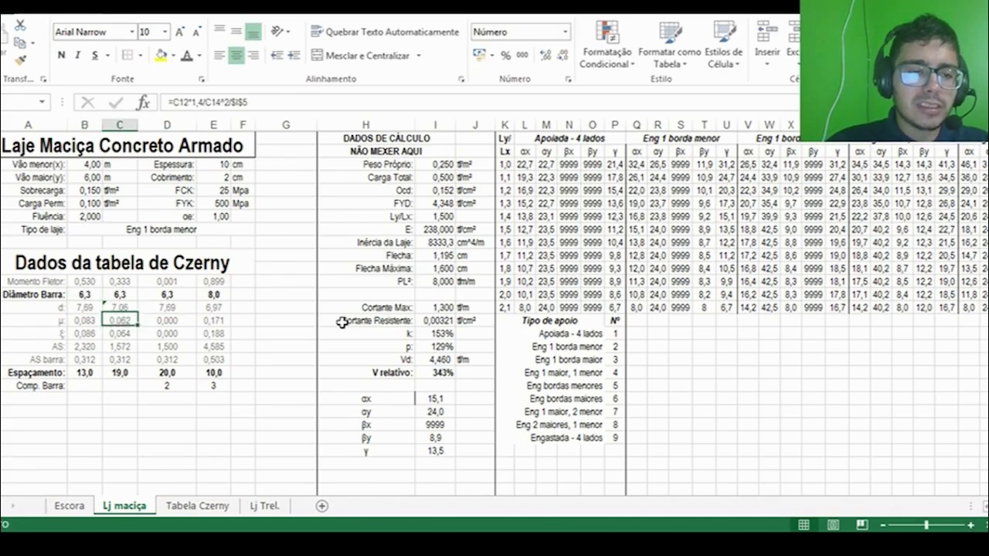
key("Up")
key("Right")
type("6,3")
key("Return")
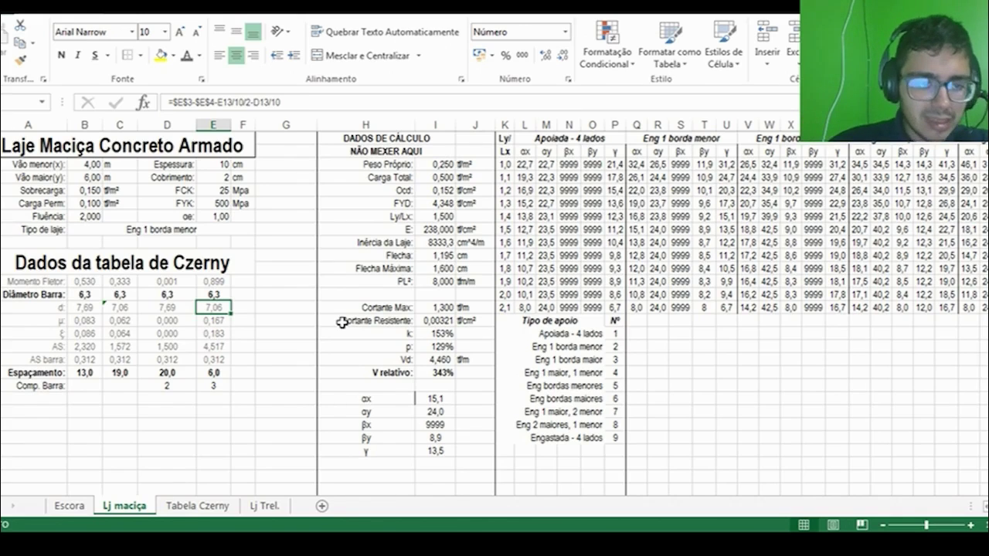
Try a Vão maior(y) of 7 m and undo the change.
left_click(92, 175)
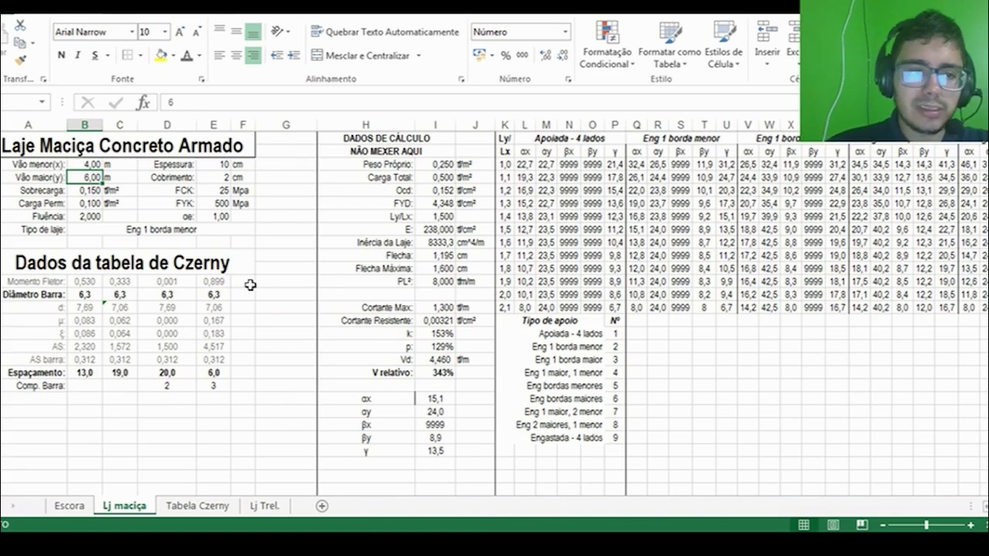
type("7")
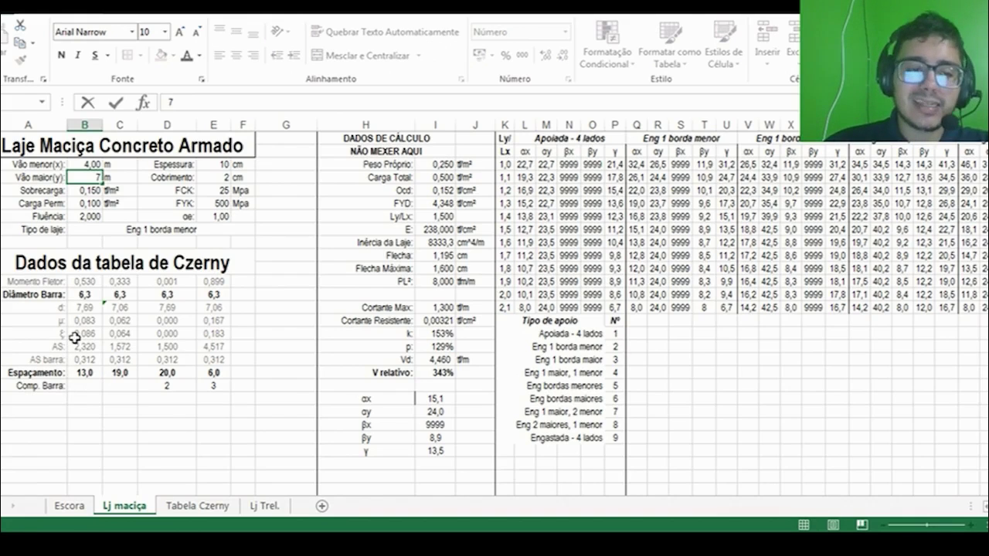
key("Return")
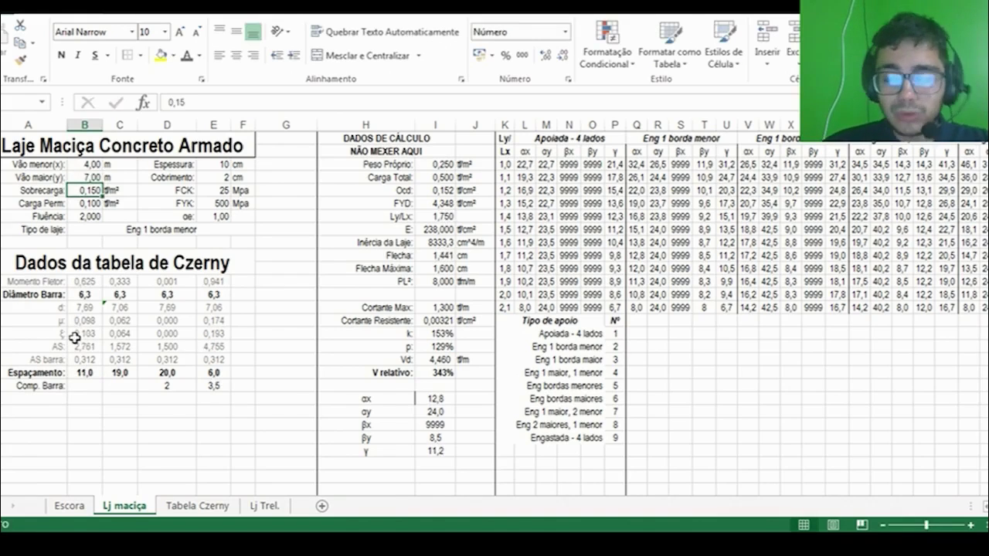
key("ctrl+z")
Add a right-aligned AS/AC: label in the empty cell below PL² in the calculation data.
left_click(384, 293)
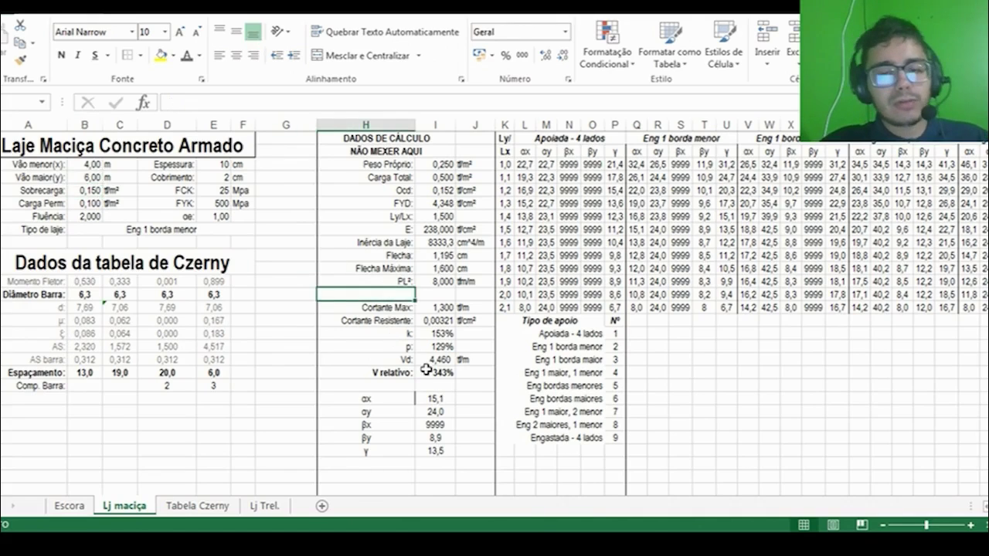
type("AS/AC:")
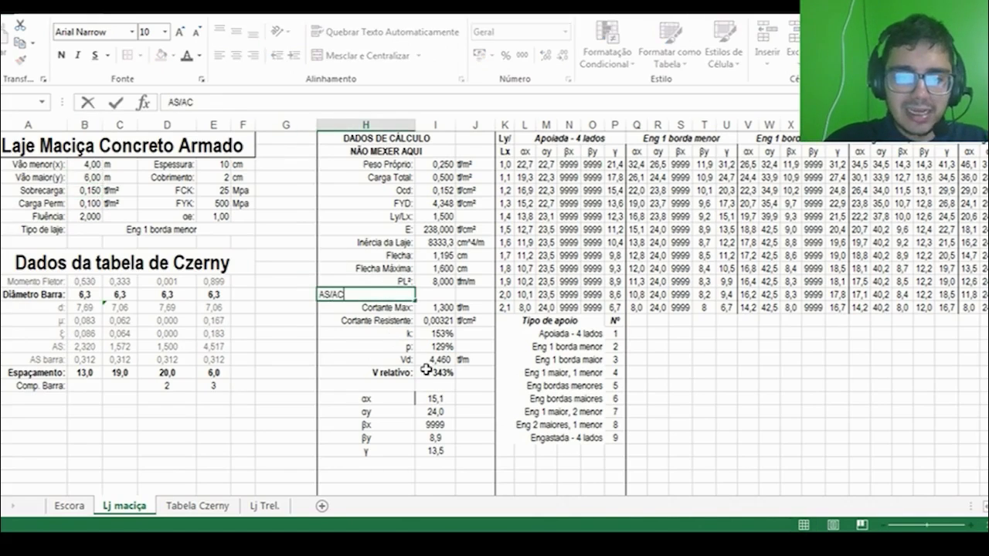
key("Return")
key("Up")
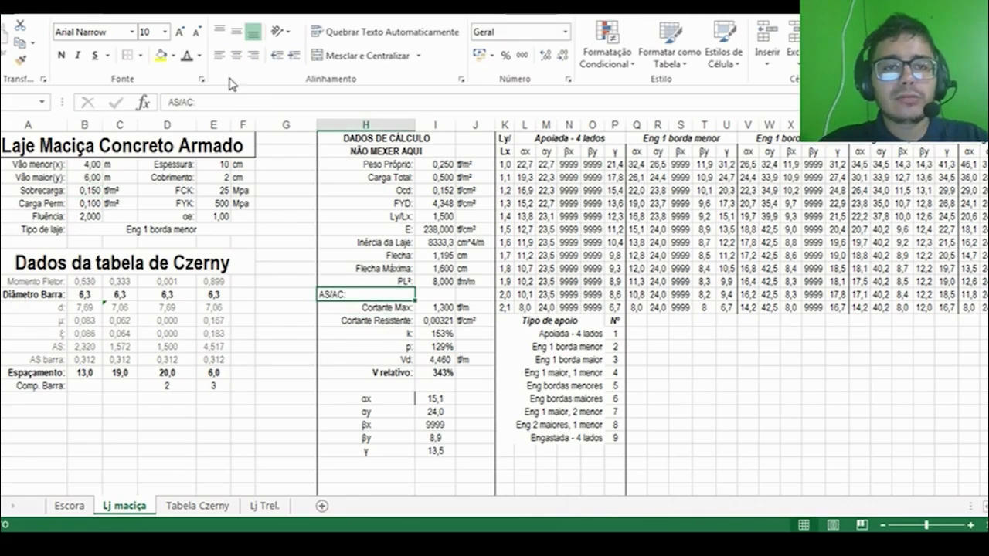
left_click(254, 57)
Begin the AS/AC formula beside its label with =(B17+C17+, summing the first two AS values.
left_click(435, 295)
type("=")
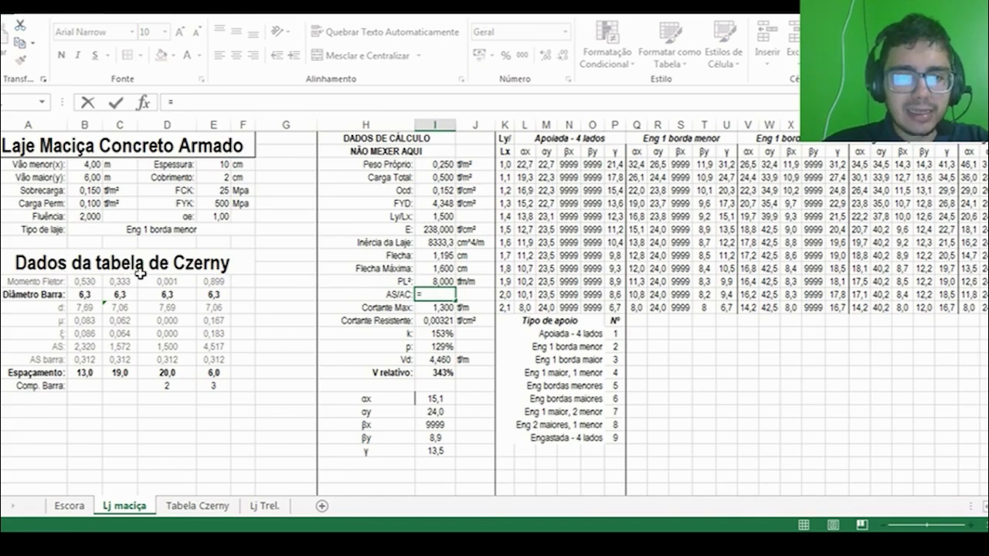
type("(")
left_click(78, 345)
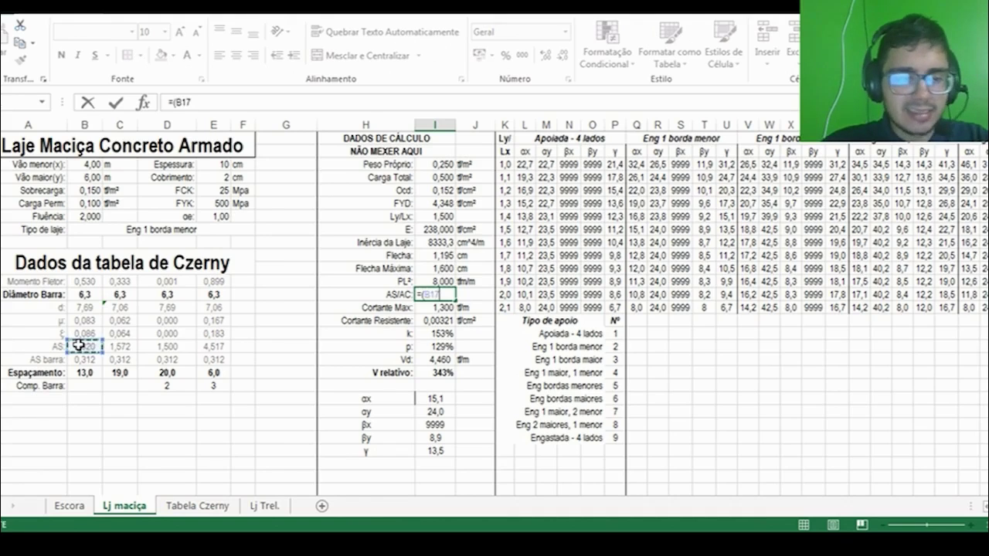
type("+")
left_click(114, 348)
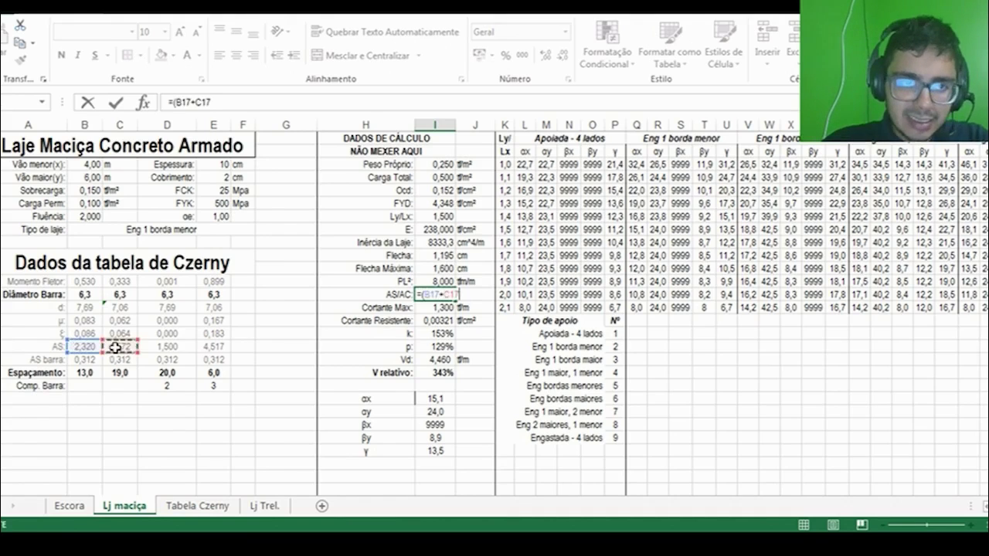
type("+")
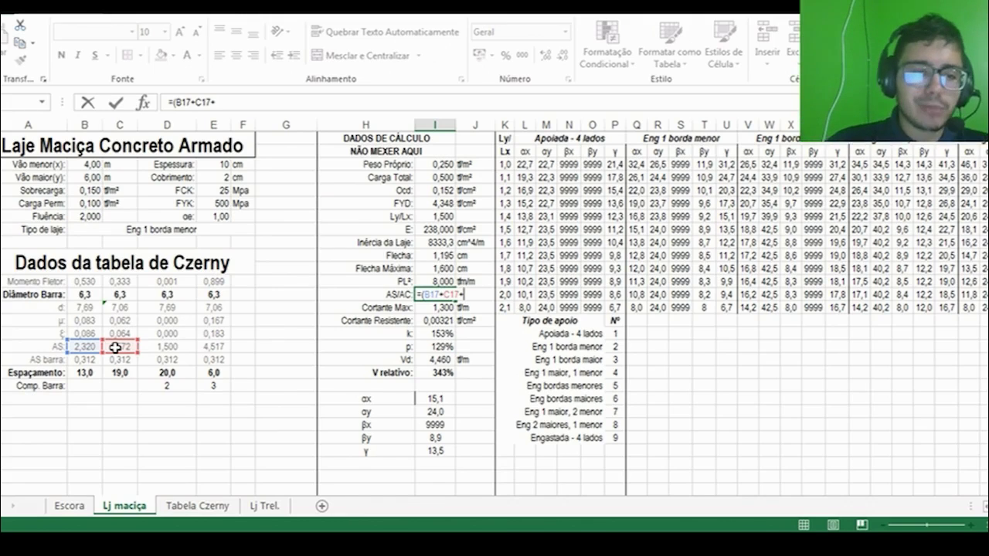
Complete the AS/AC formula with D17/2+E17/2)/E3/100, halving the last two AS values and dividing by the slab thickness.
left_click(160, 346)
type("/2+")
left_click(228, 348)
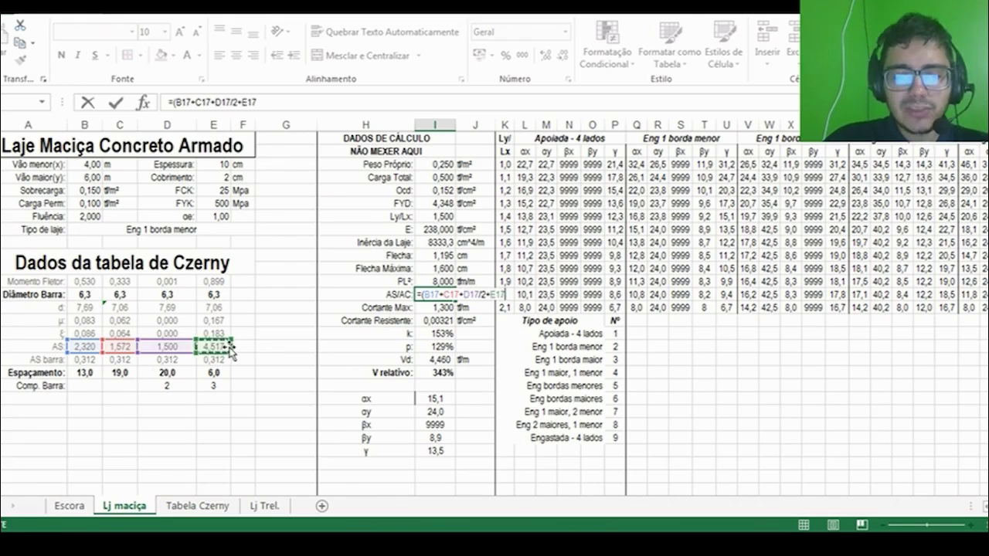
type("/2")
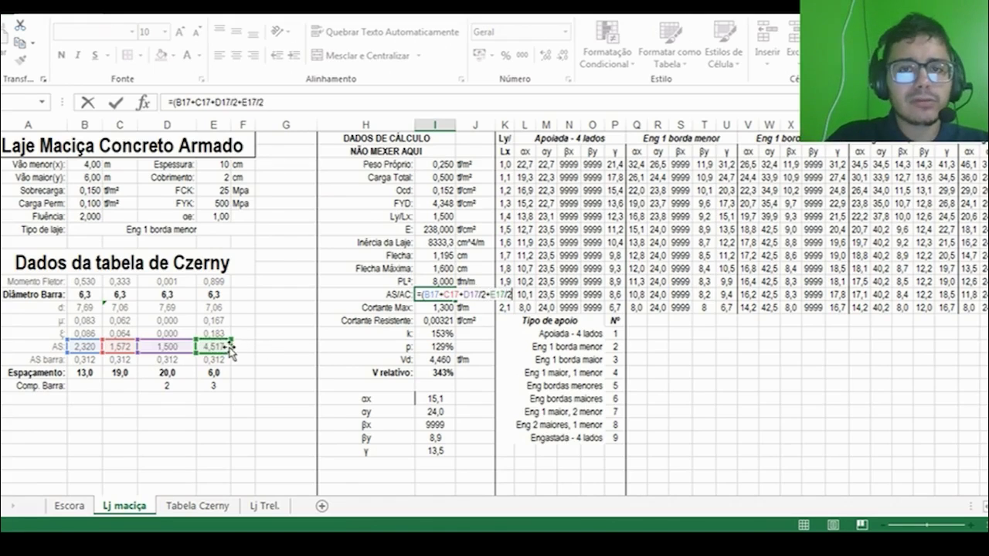
type(")/")
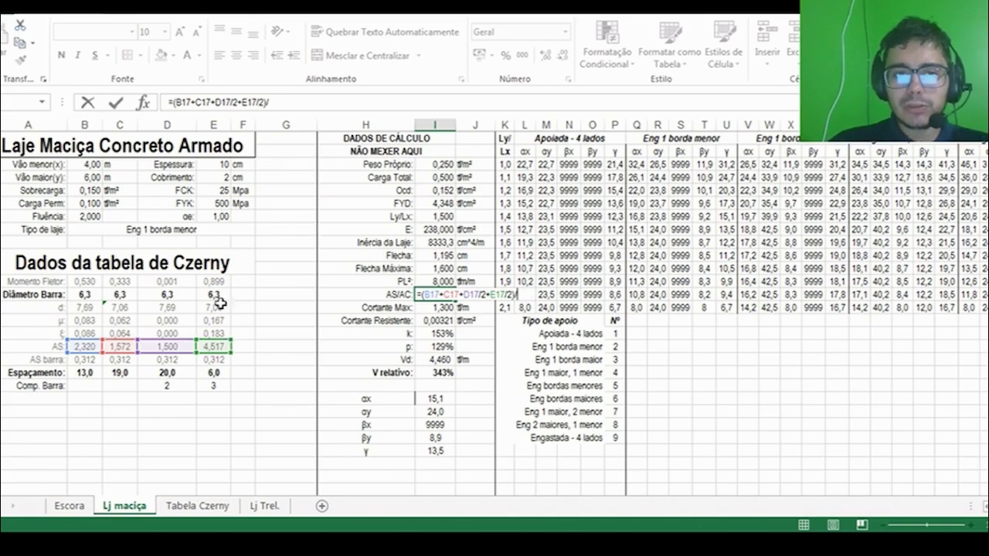
left_click(221, 165)
type("/100")
key("Return")
key("Up")
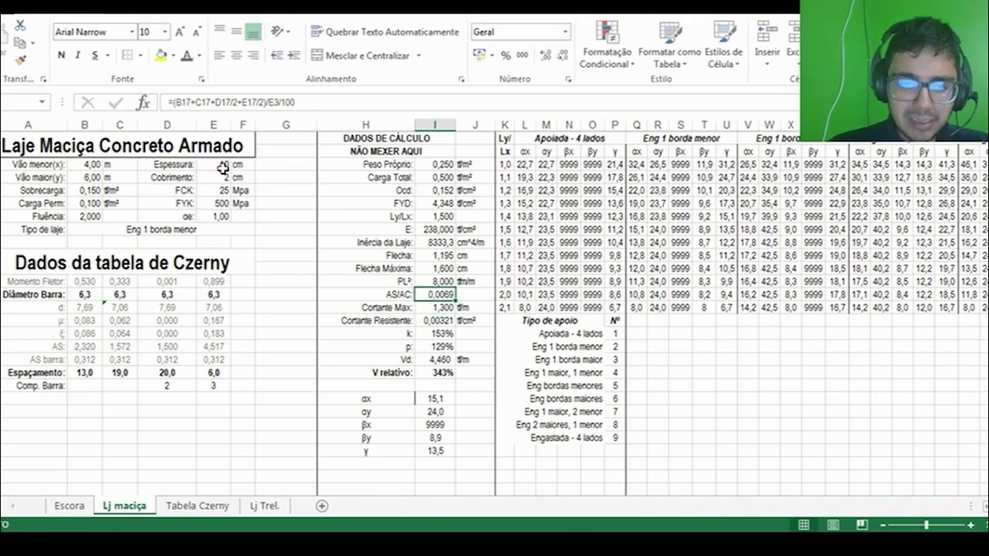
Format the AS/AC result as a percentage with two decimals and merge and center it across columns I and J.
left_click(506, 56)
left_click(545, 55)
left_click(545, 55)
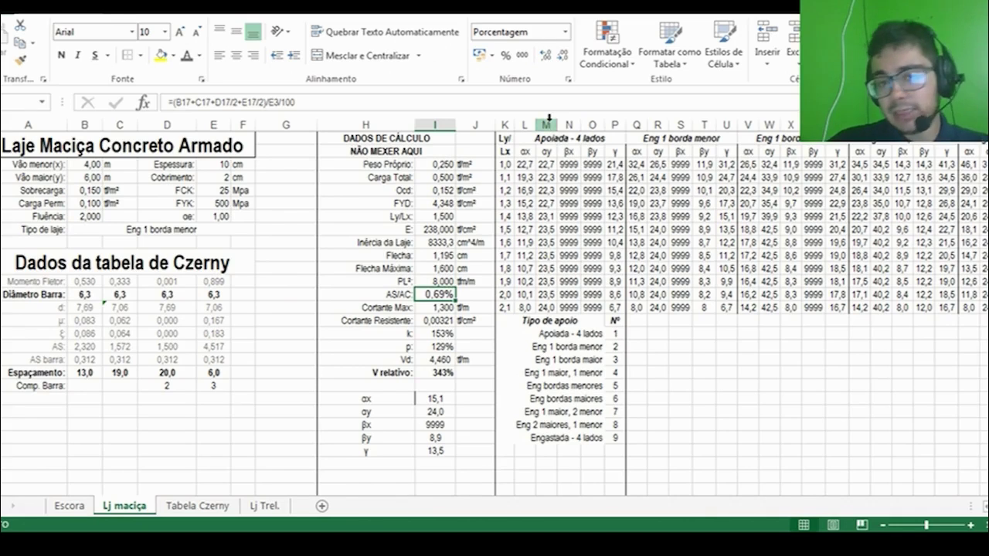
key("shift+Right")
left_click(363, 59)
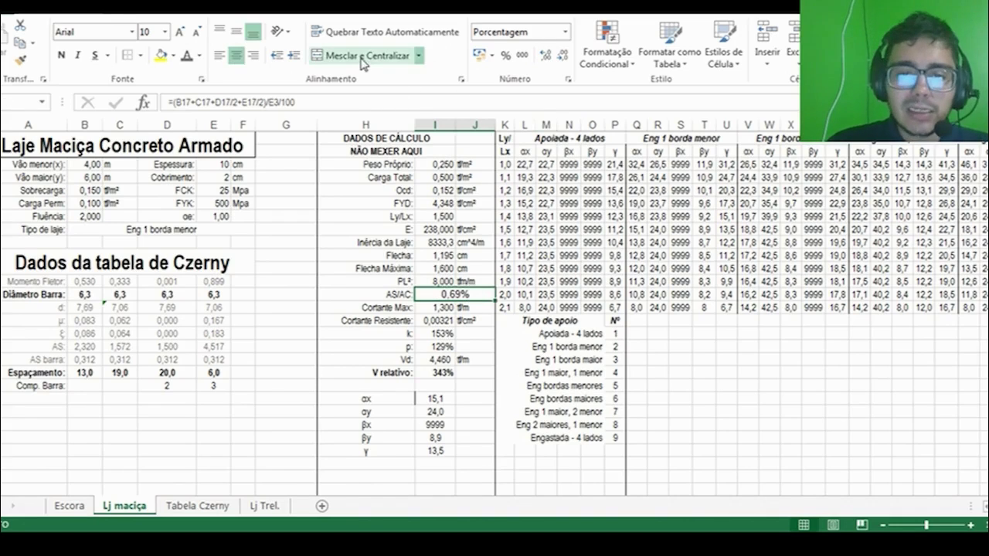
Change the font of the AS/AC percentage to Arial Narrow.
left_click(132, 33)
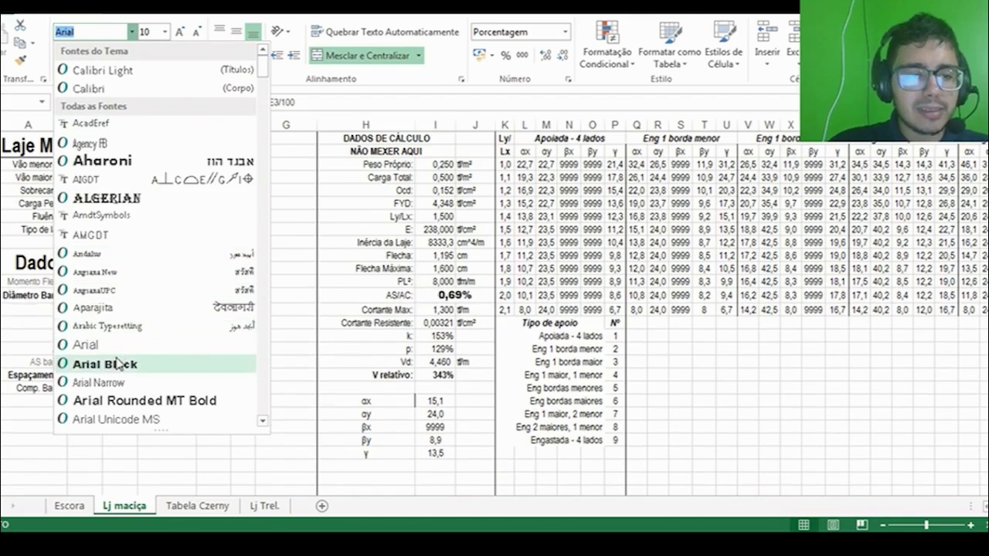
left_click(116, 384)
left_click(469, 423)
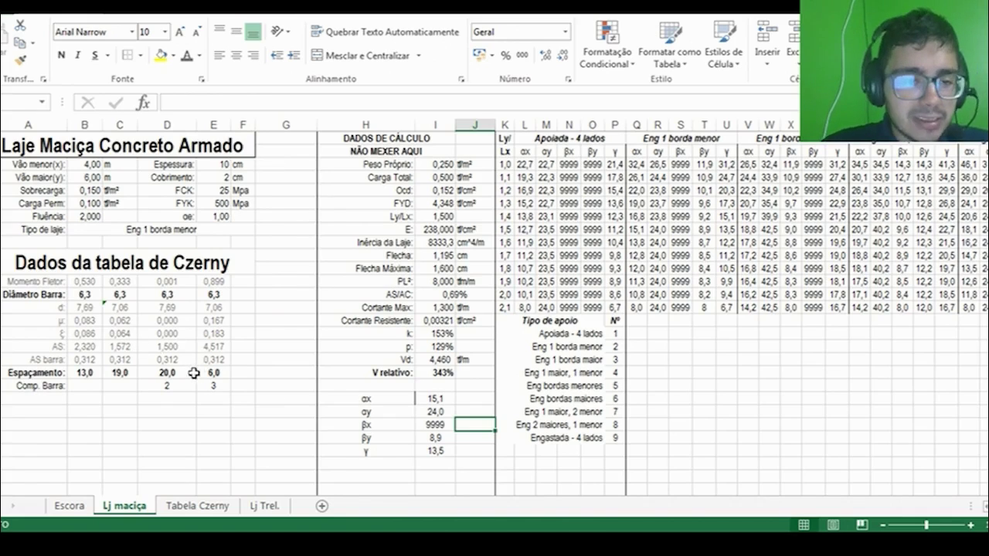
Change the Comp. Barra formula in column D to =B3*0,25+0,05*D13, replacing the doubling with an anchorage term based on bar diameter.
left_click(134, 384)
left_click(160, 381)
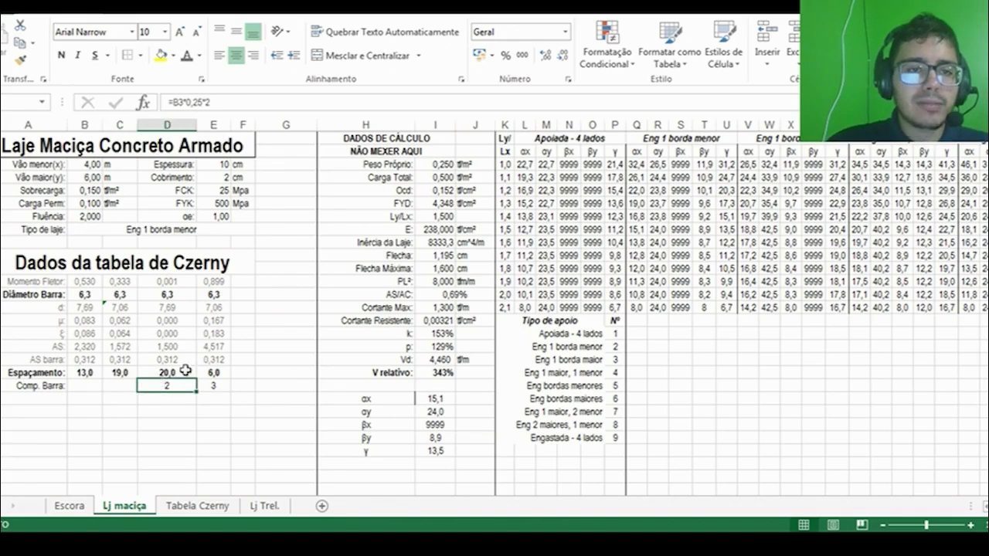
left_click(224, 98)
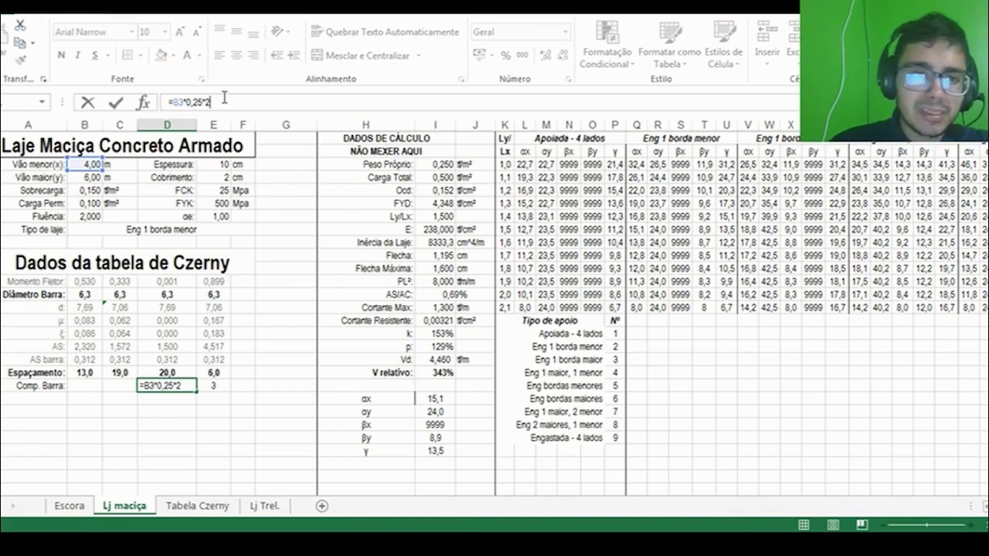
key("BackSpace")
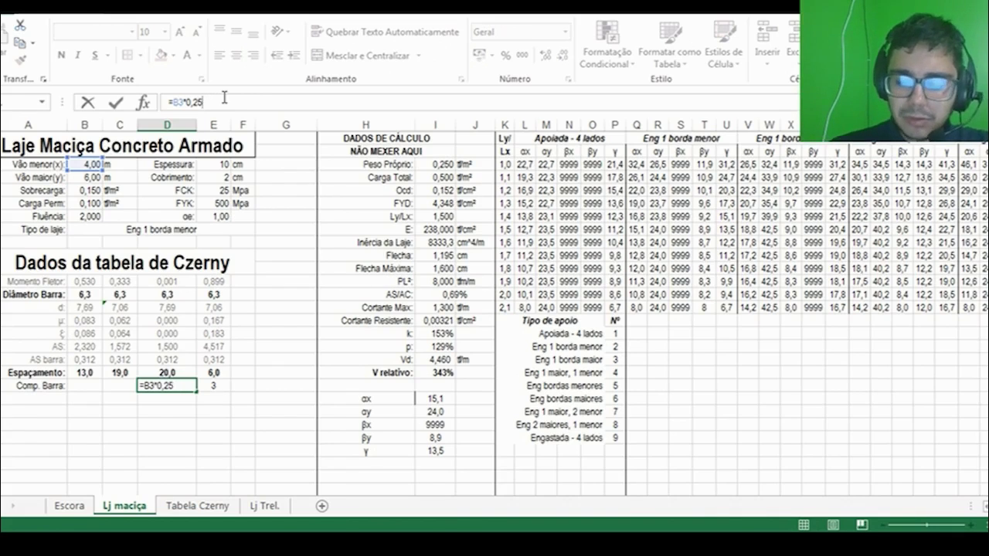
type("0,5")
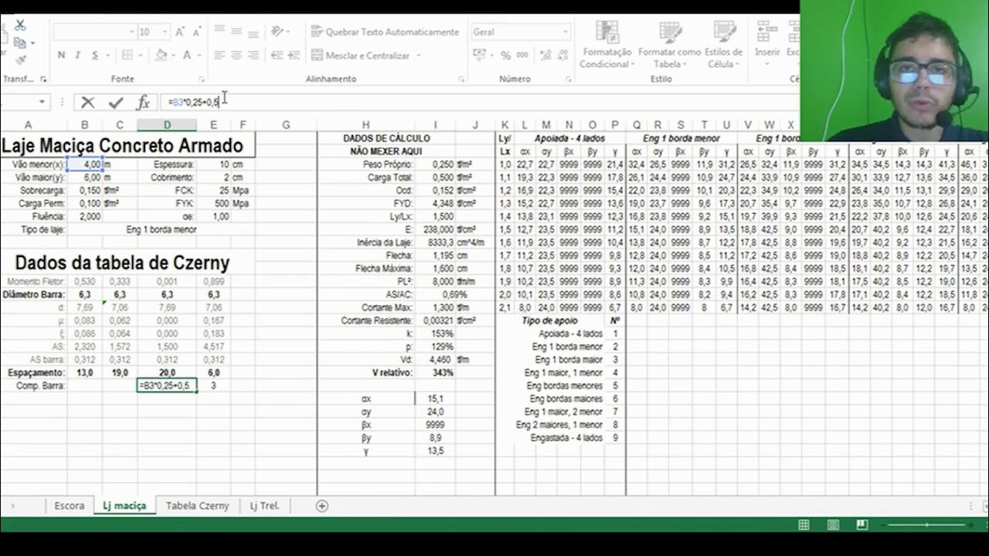
type("*")
left_click(157, 295)
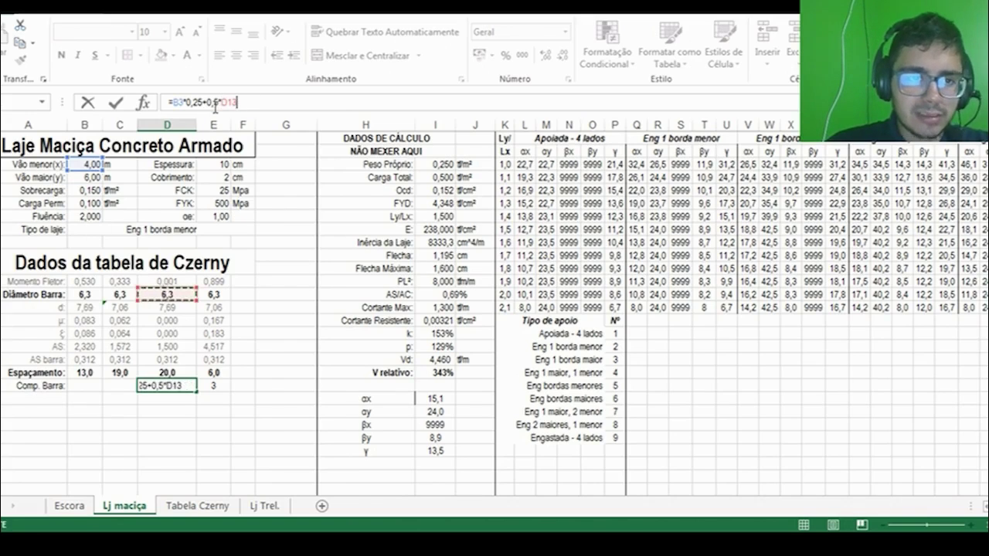
type("0")
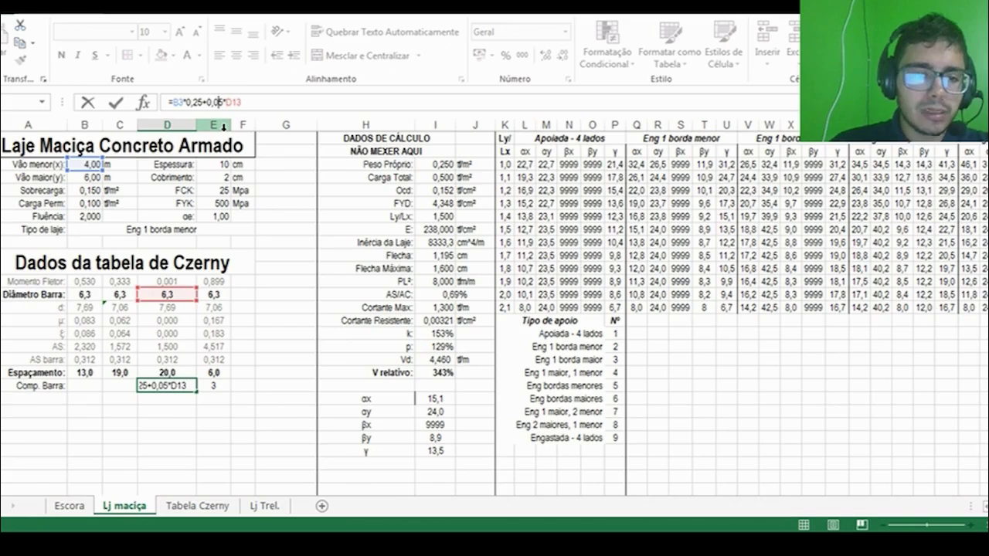
key("ctrl+Return")
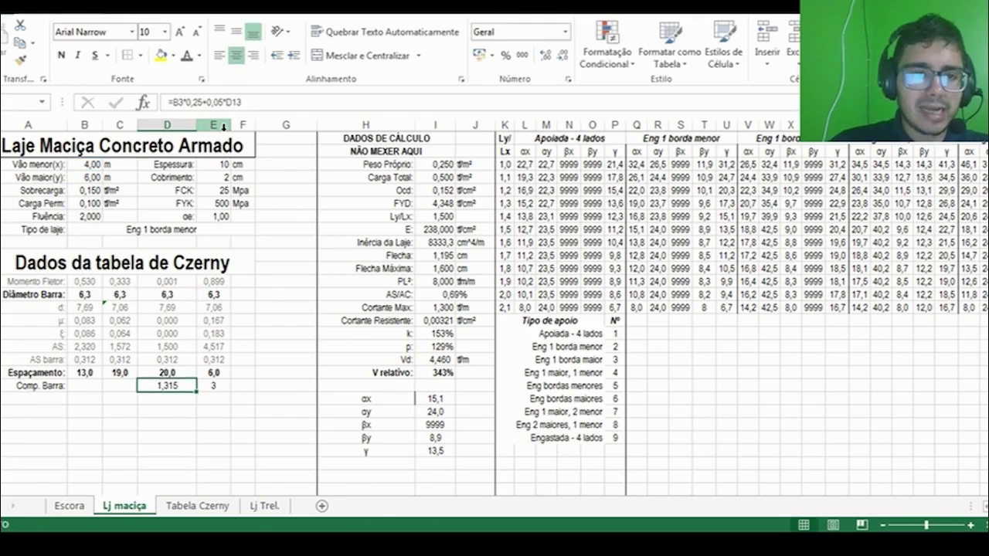
Change the Comp. Barra formula in column E to =B4*0,25+E13*0,05.
left_click(211, 386)
type("=B4*0,25")
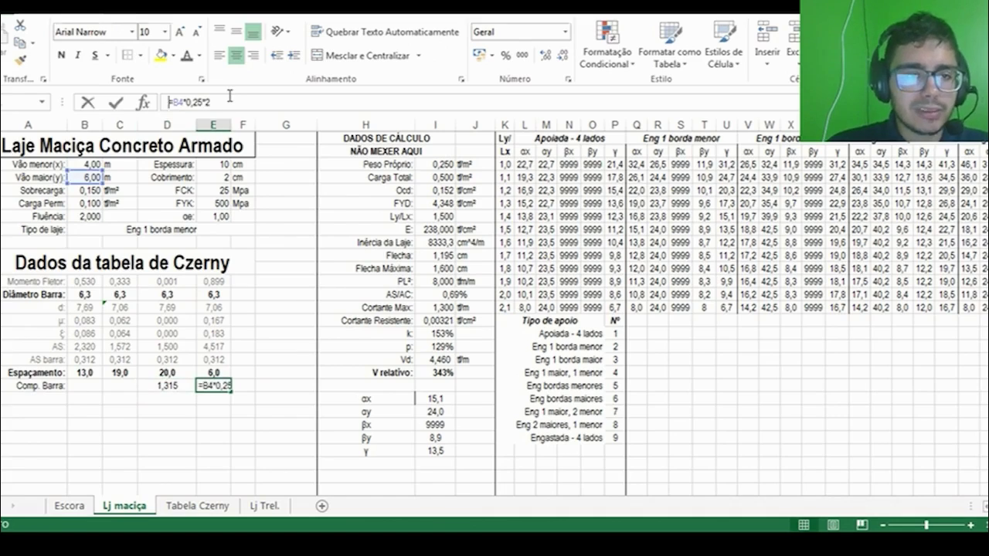
type("*")
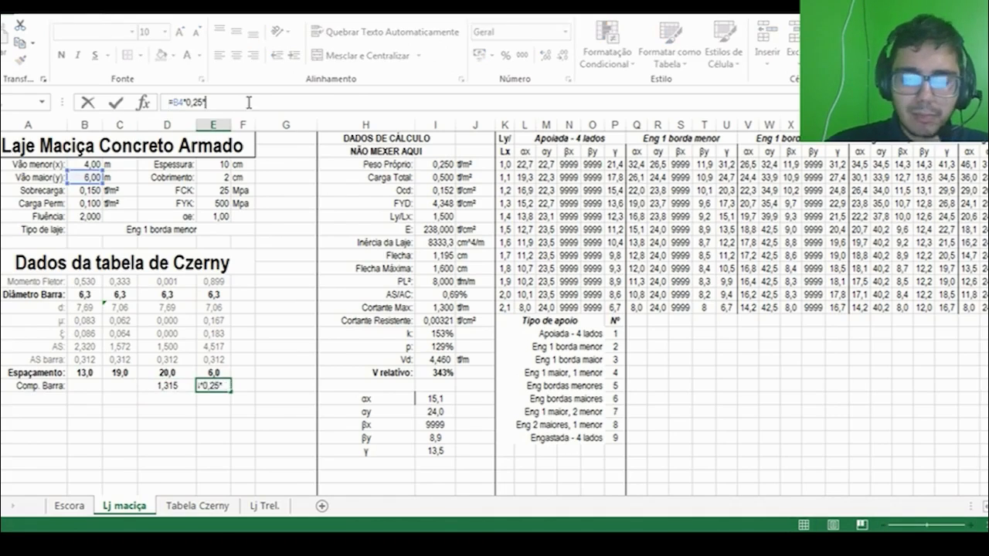
left_click(214, 297)
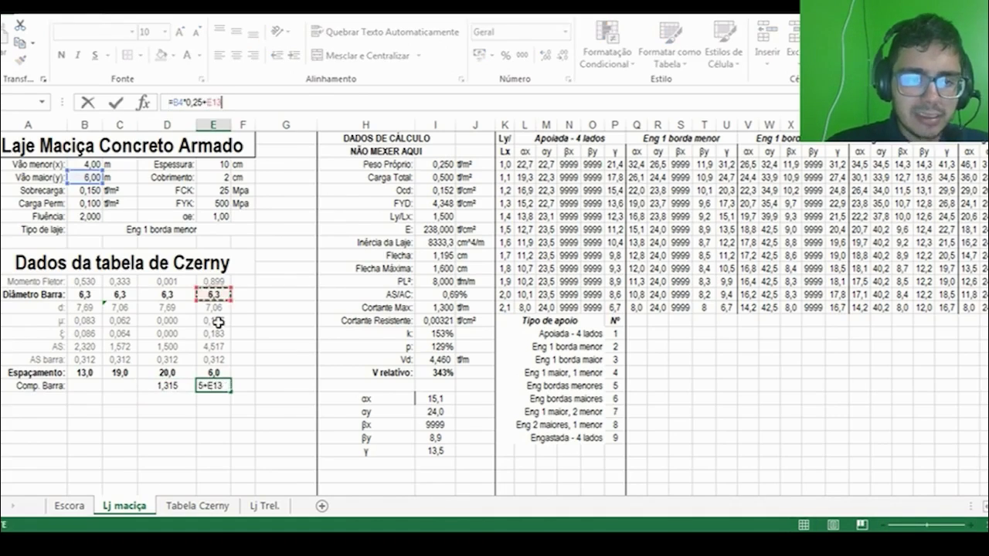
type("*0,05")
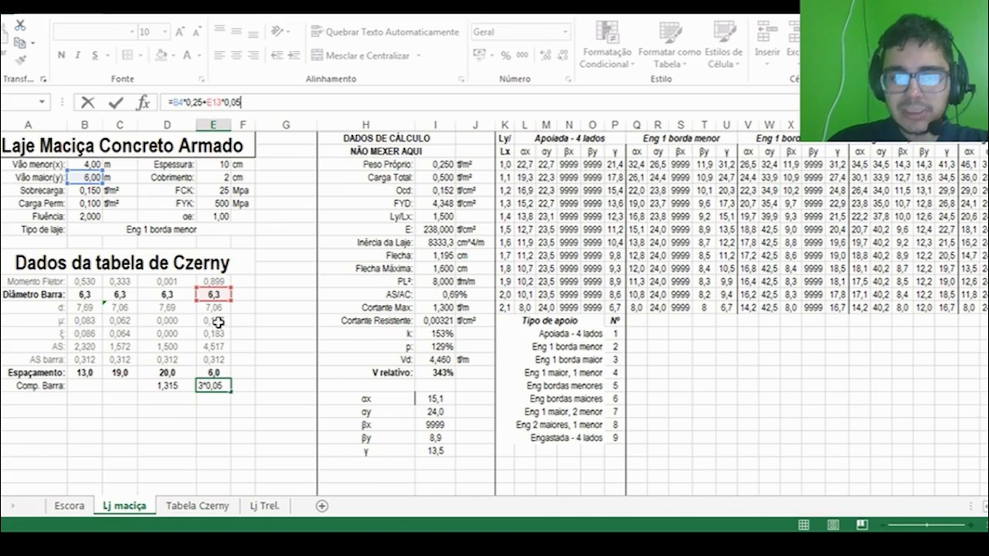
key("Return")
key("Up")
key("Left")
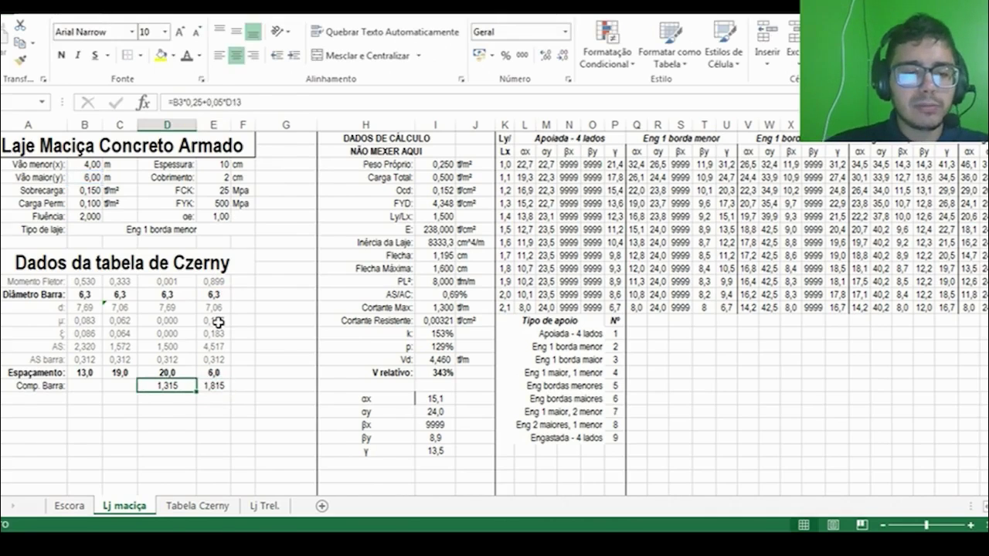
Round the column D bar length up to multiples of 0,05 with =ARREDONDAR.PARA.CIMA((B3*0,25+0,05*D13)*20;0)/20.
key("shift+Right")
left_click(178, 381)
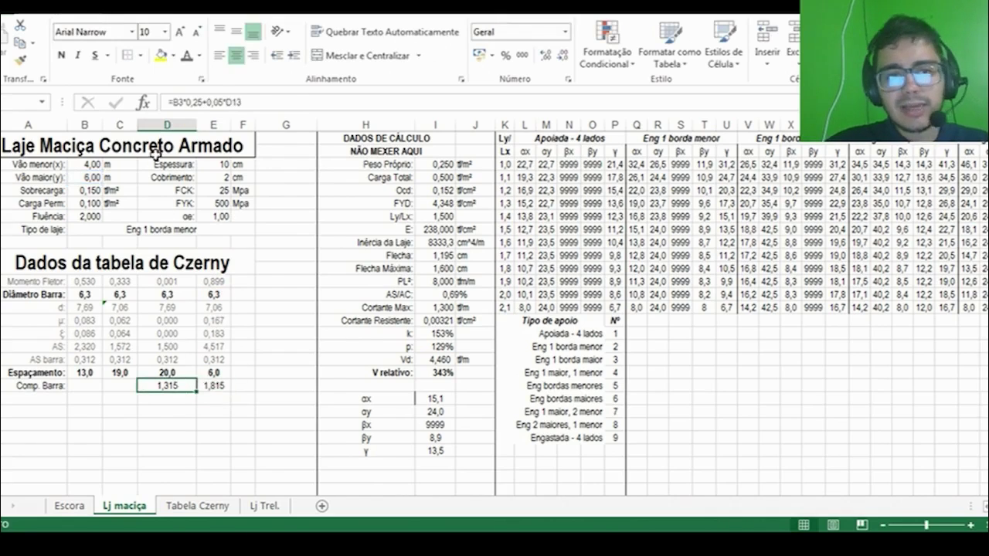
left_click(169, 103)
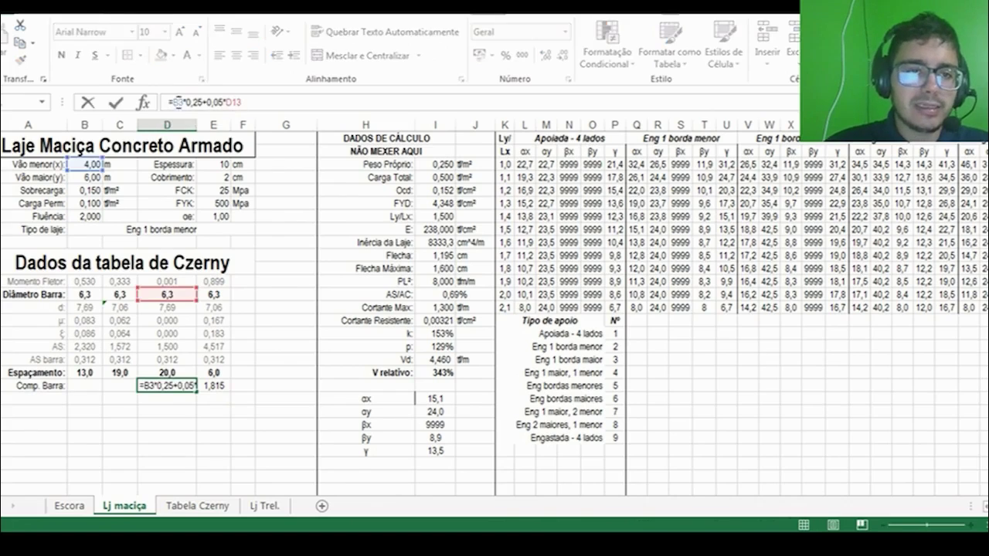
type("arredondar.par")
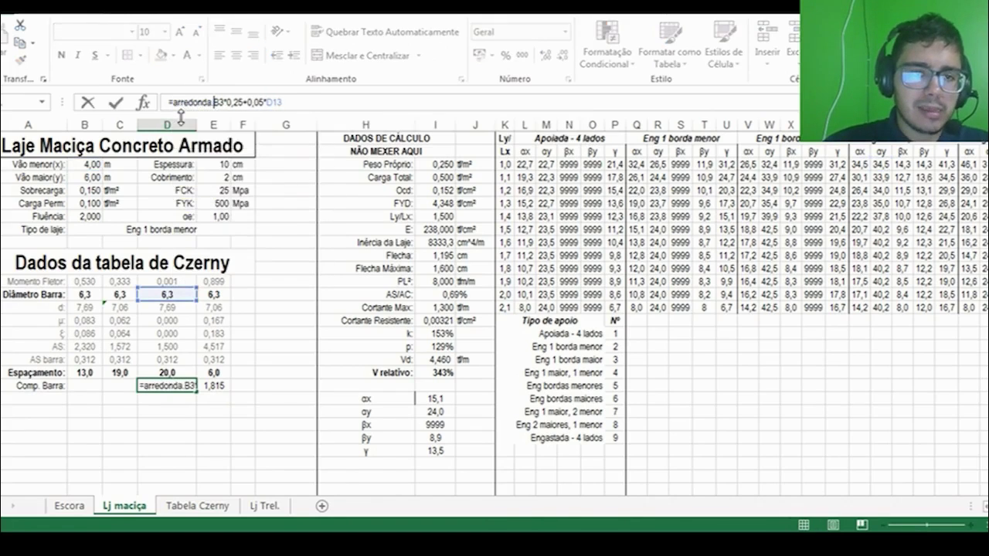
type("a.cima(")
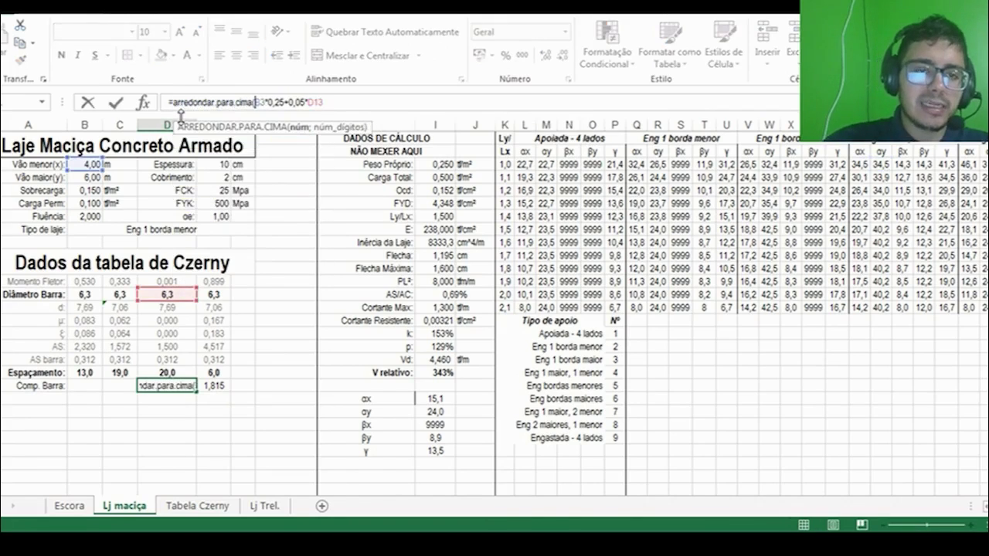
key("Left")
key("Left")
key("Left")
key("Left")
key("Left")
key("Left")
key("Left")
key("Left")
key("Left")
key("Left")
key("Left")
key("Left")
key("Left")
key("Left")
key("Left")
type("(")
key("Right")
key("Right")
key("Right")
key("Right")
key("Right")
key("Right")
key("Right")
key("Right")
key("Right")
key("Right")
key("Right")
key("Right")
key("Right")
key("Right")
key("Right")
key("Right")
type(")*20;0)/20")
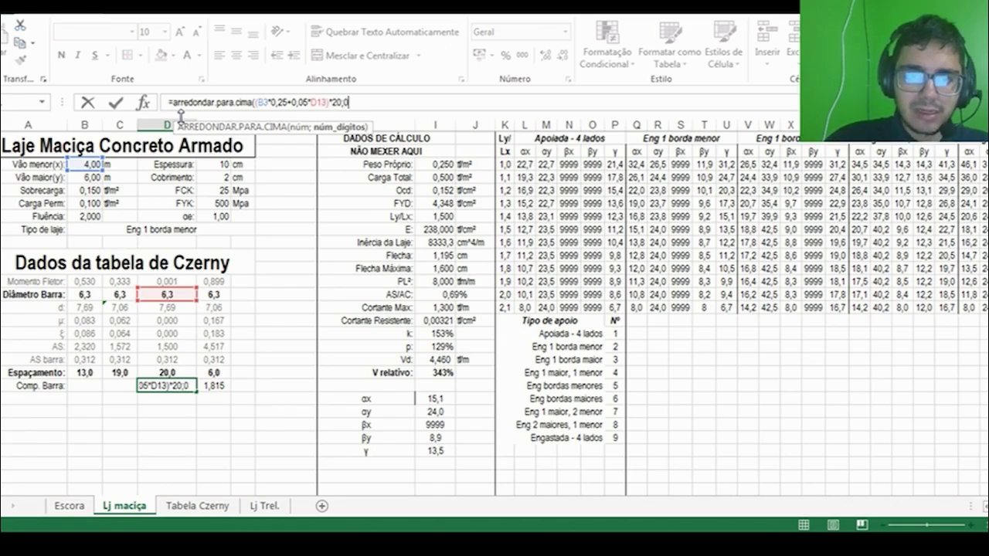
key("Return")
key("Up")
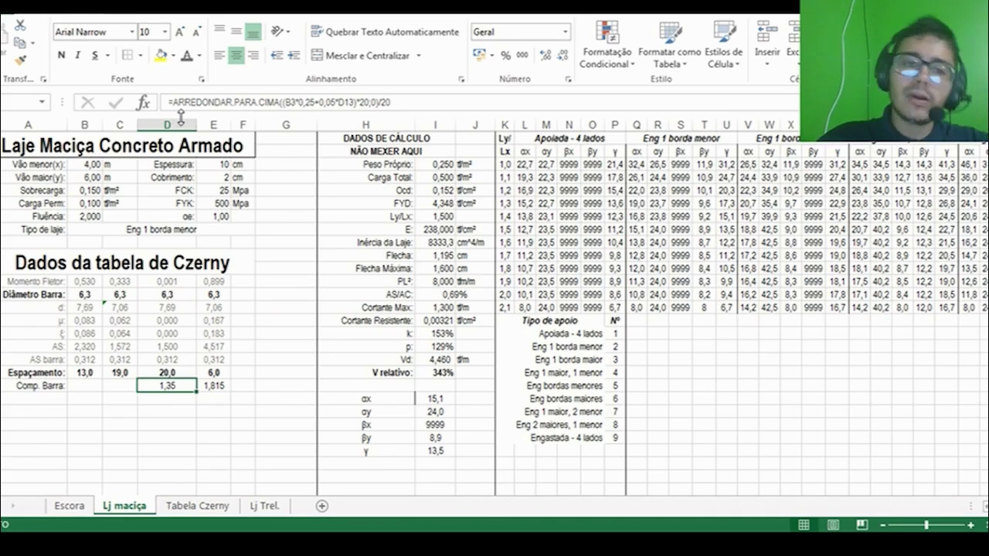
Double the 0,05*D13 term in the column D bar length formula by adding *2 after D13.
left_click(359, 104)
type("*2")
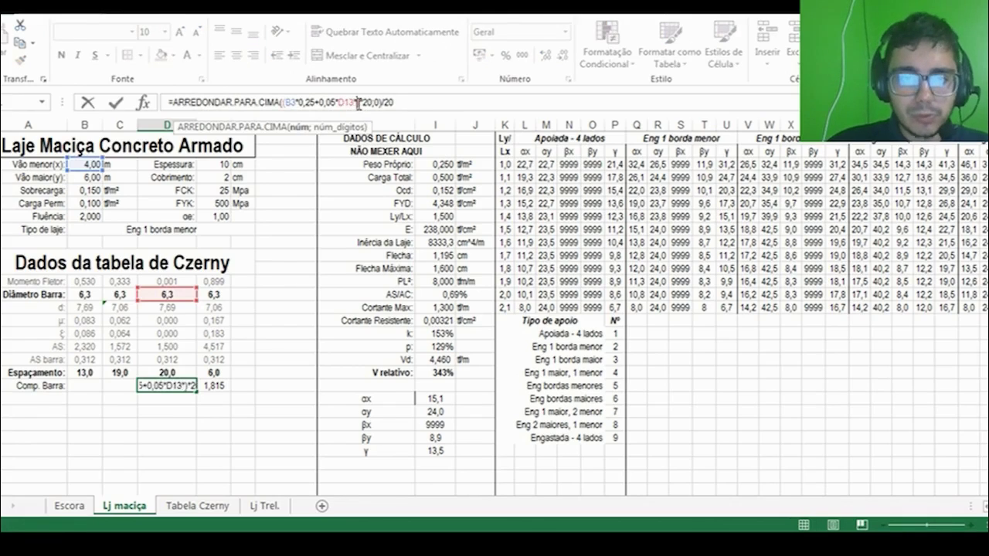
key("Return")
Rewrite the column E bar length as =ARREDONDAR.PARA.CIMA((B4*0,25+E13*0,05*2)*20;0)/20, with a doubled anchorage term and rounding up.
key("Right")
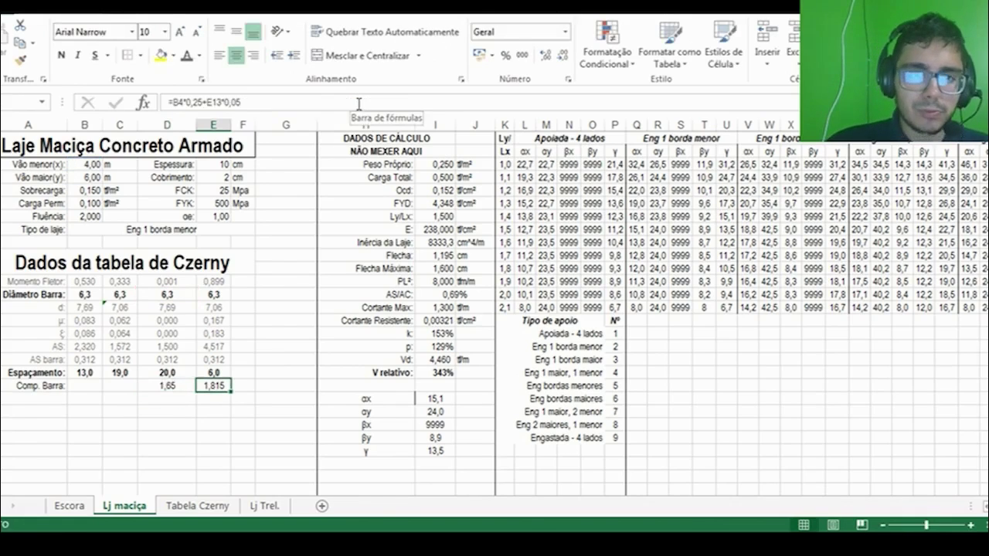
left_click(360, 104)
type("*2")
left_click(173, 102)
type("arredondar.para.cima")
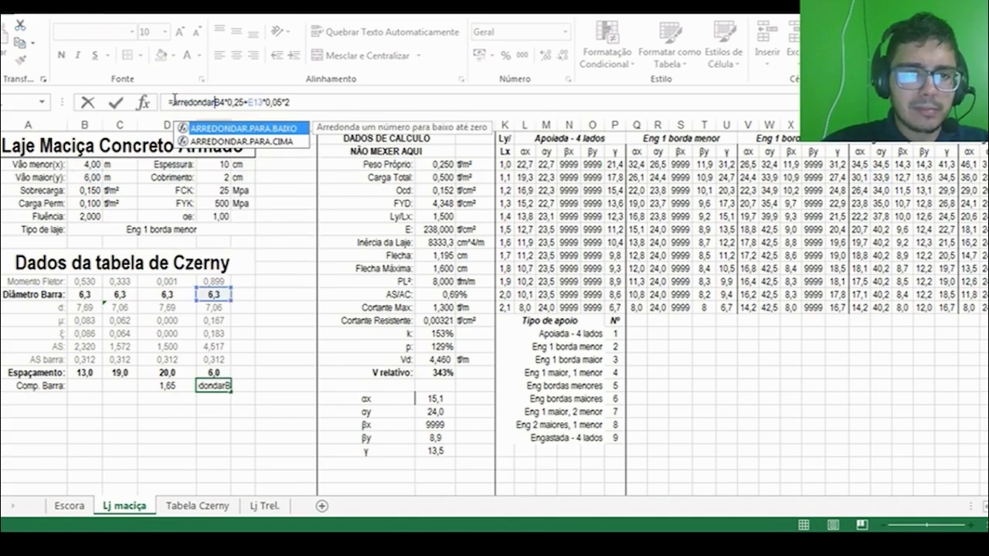
type("((")
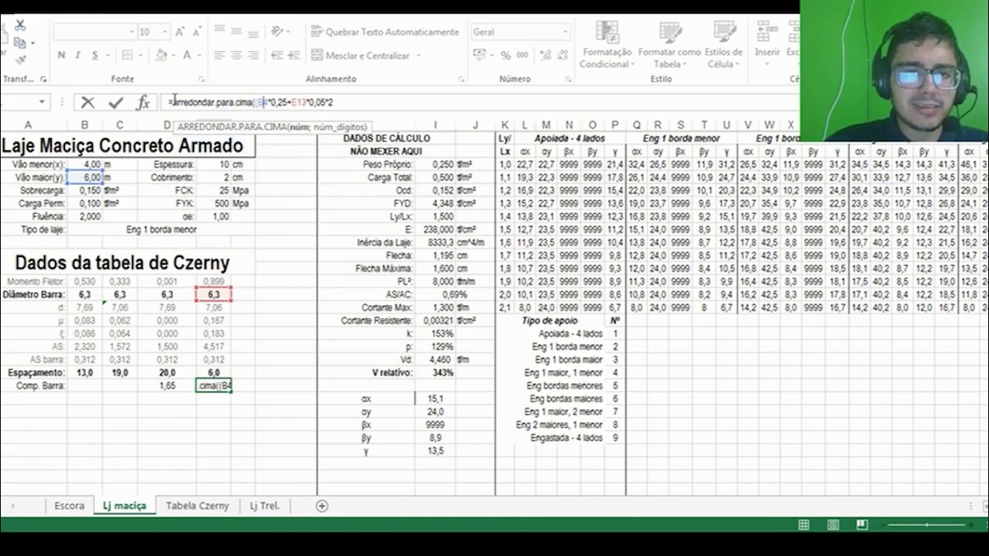
key("End")
type(")")
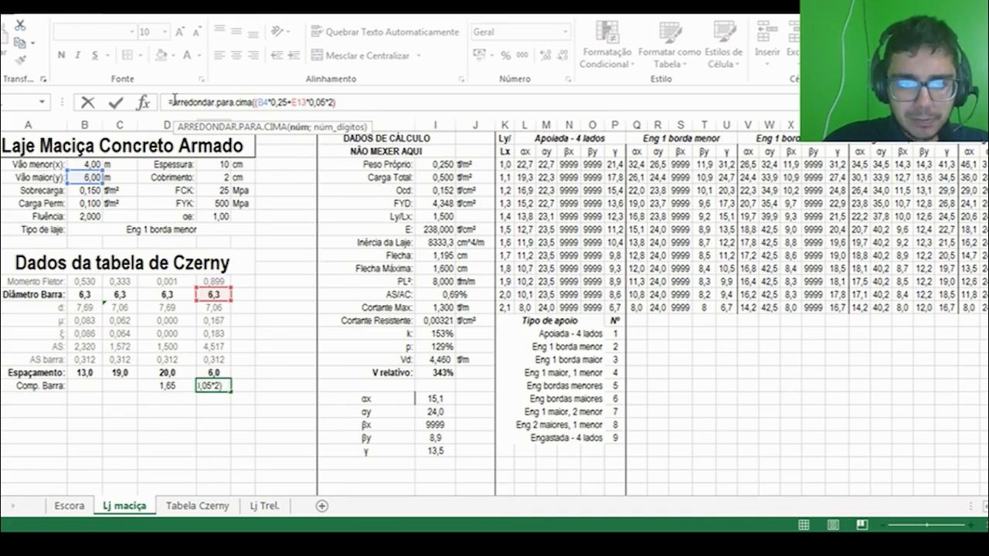
type("*20;")
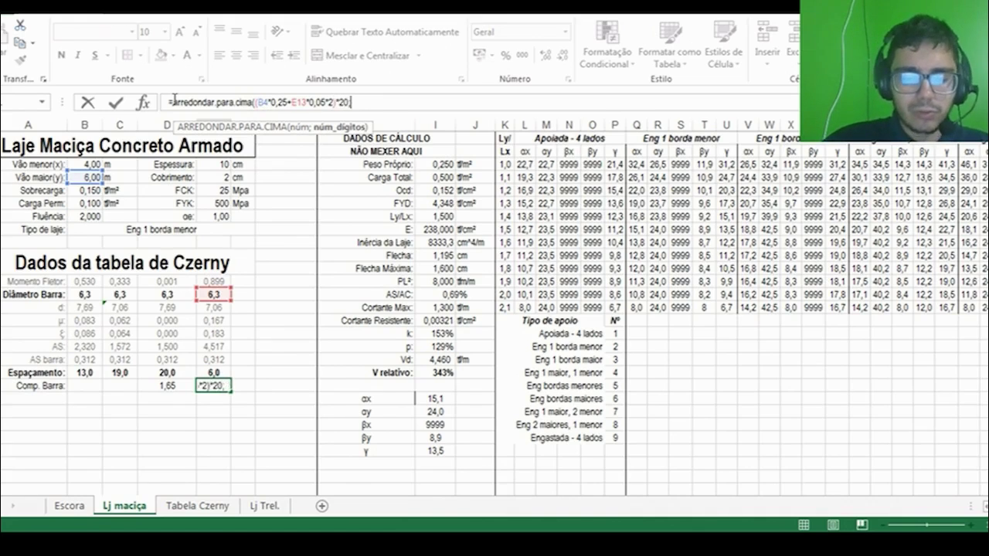
type("0)/20")
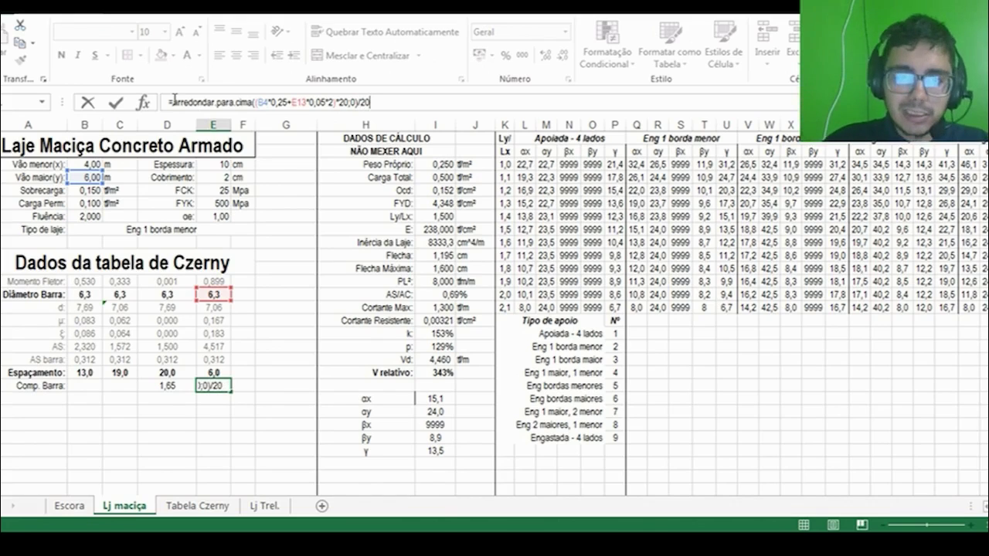
key("Return")
key("Up")
key("Left")
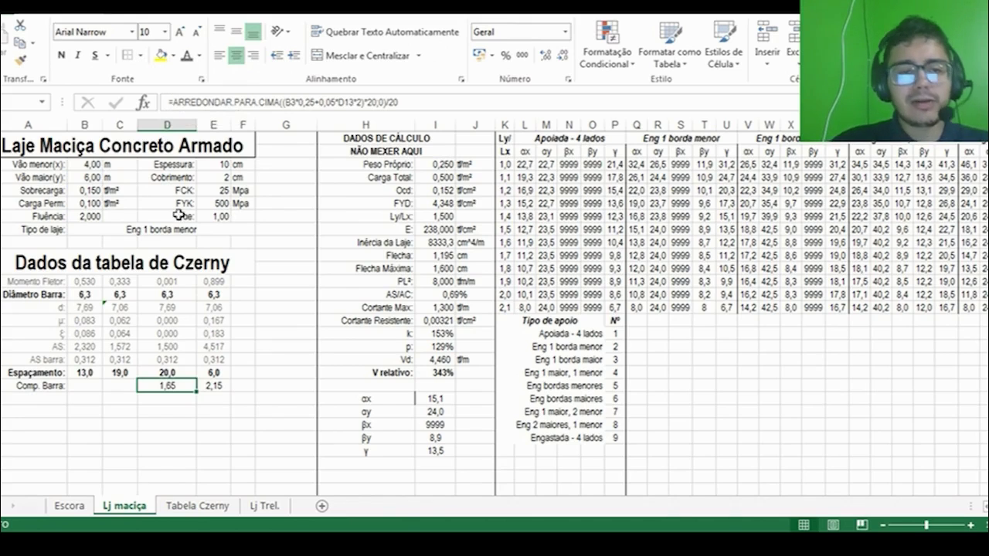
Try a bar diameter of 8 in column E and undo the change.
left_click(220, 291)
type("8")
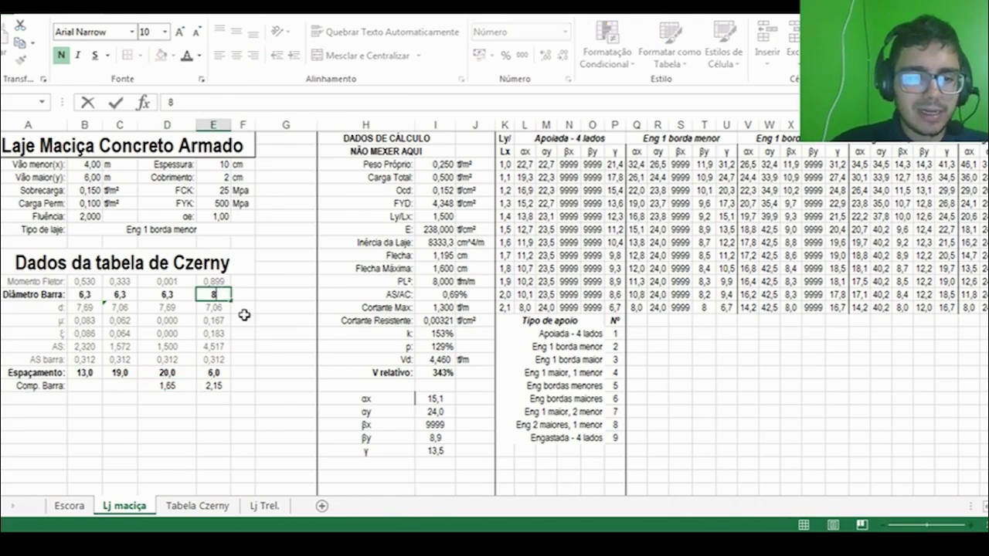
key("Return")
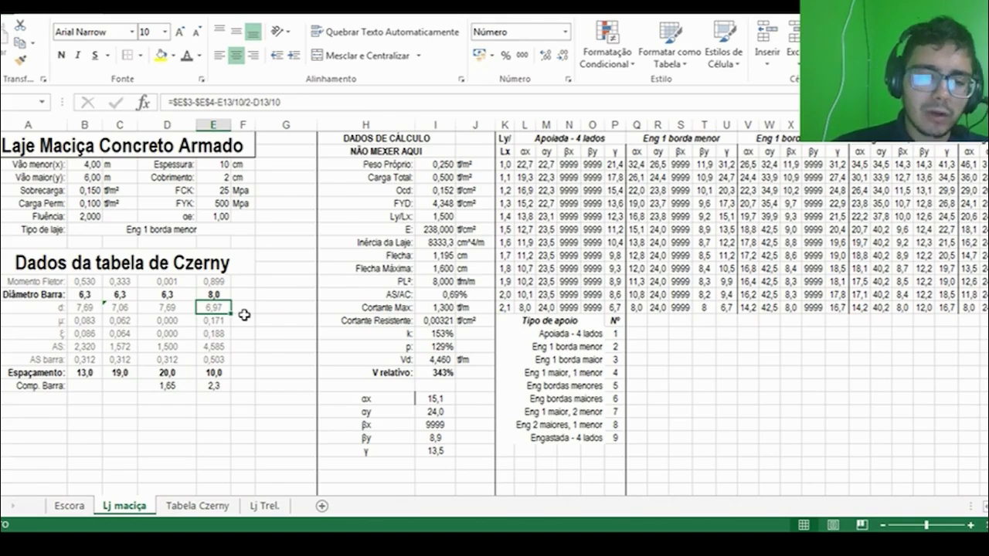
key("ctrl+z")
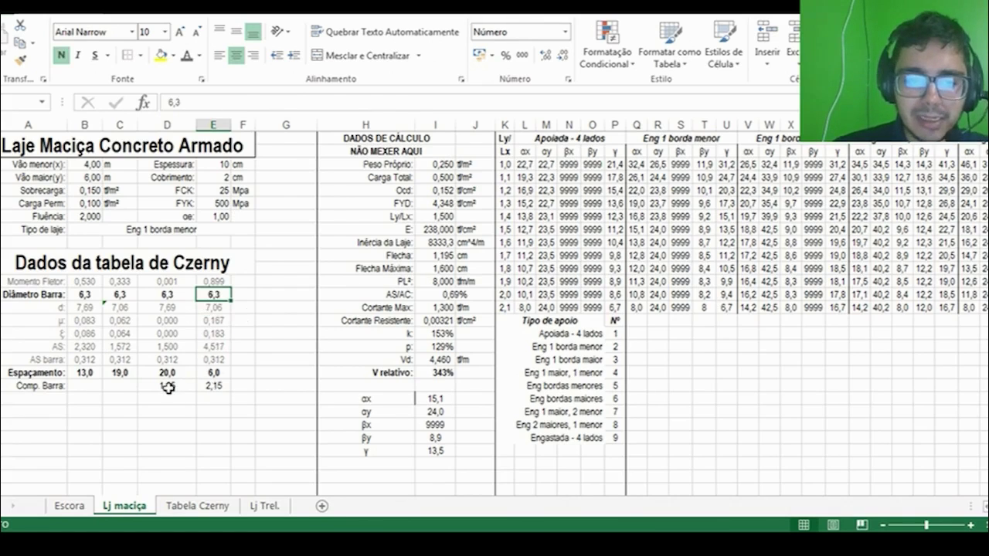
Format both Comp. Barra values as numbers with two decimals.
left_click_drag(166, 385, 210, 385)
left_click(545, 56)
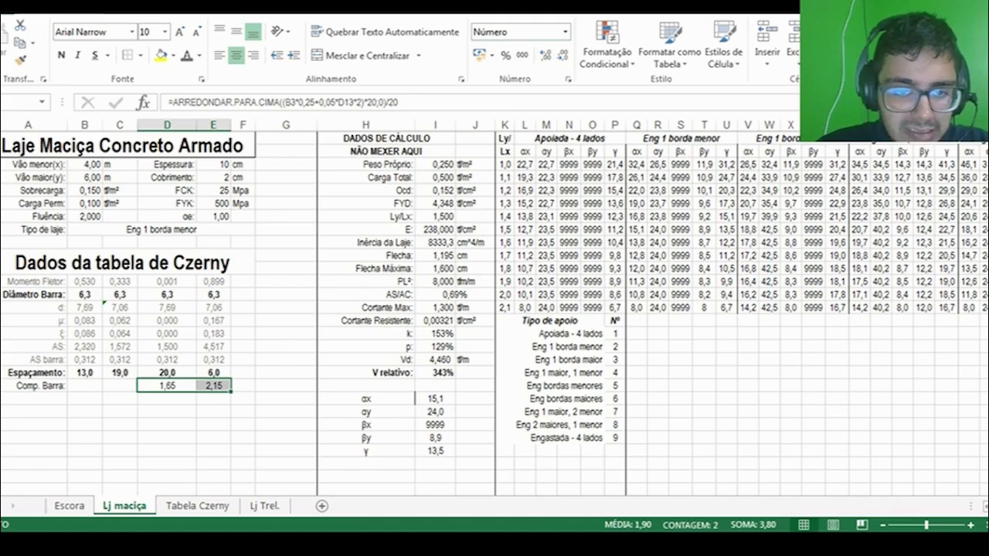
Enter the label "Resiste a flecha?" in column A below the Comp. Barra row.
left_click(24, 413)
type("R")
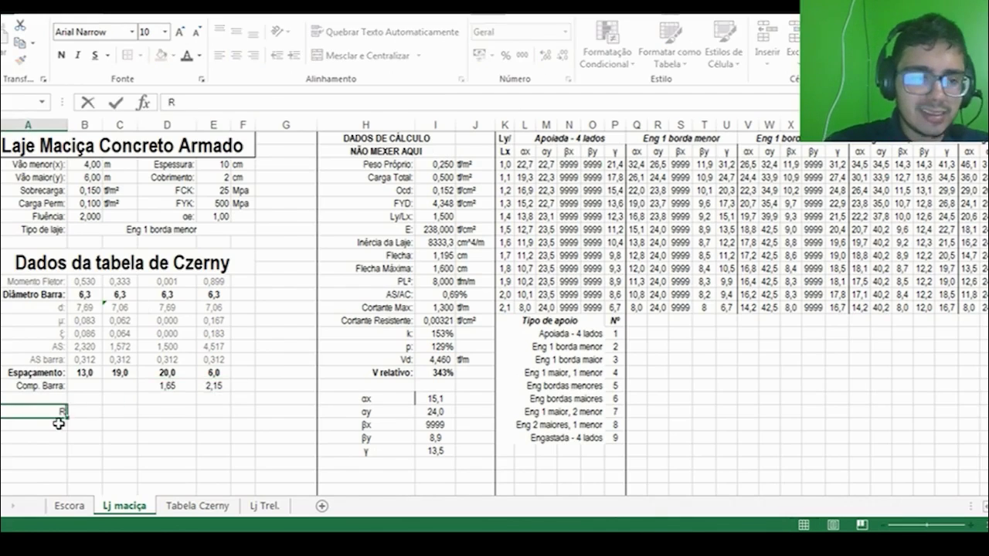
type("esiste a flecha?")
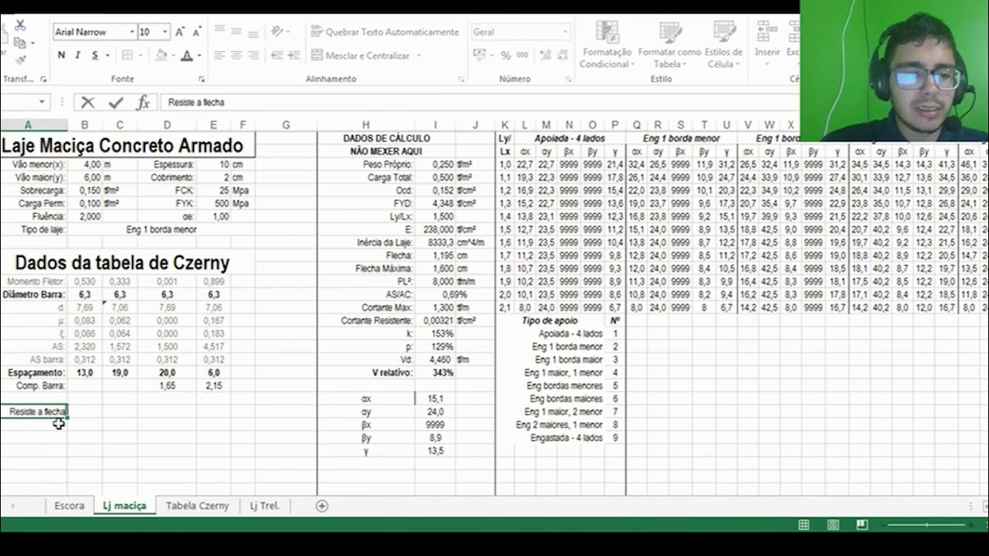
key("Tab")
Beside the deflection label, enter =SE(I10>I11;"Não";"Sim") to compare Flecha with Flecha Máxima.
type("=se(")
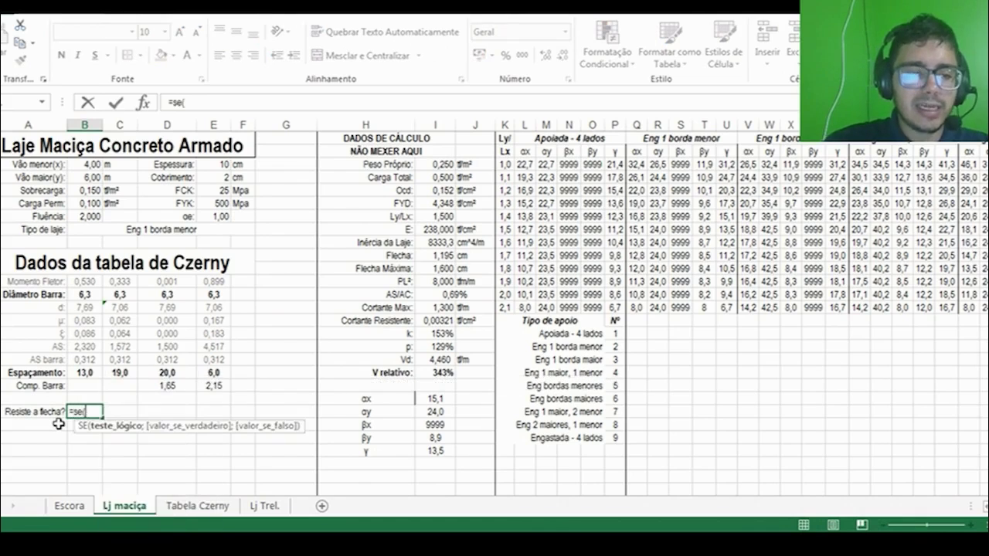
left_click(441, 257)
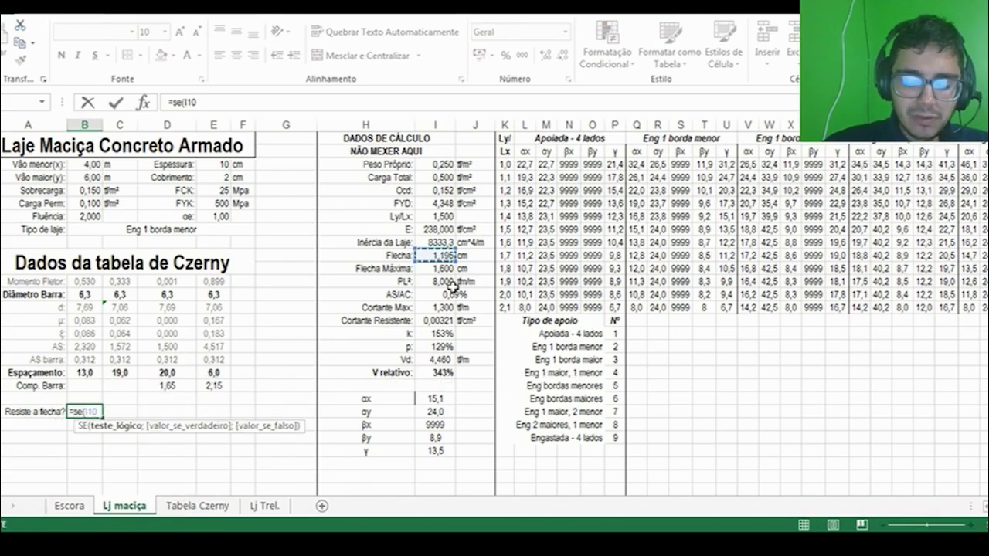
type(">")
left_click(443, 268)
type(";\"Não")
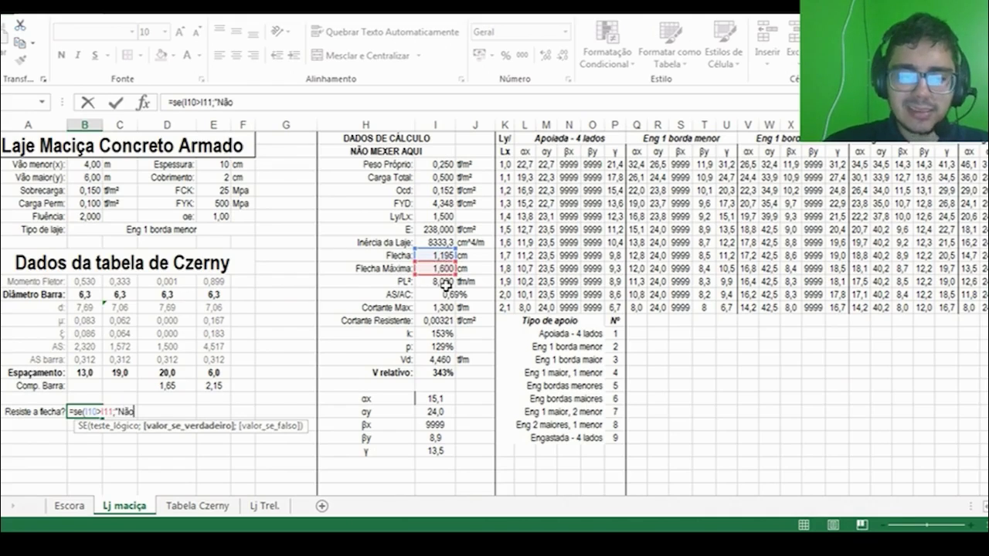
type("\";\"Sim\")")
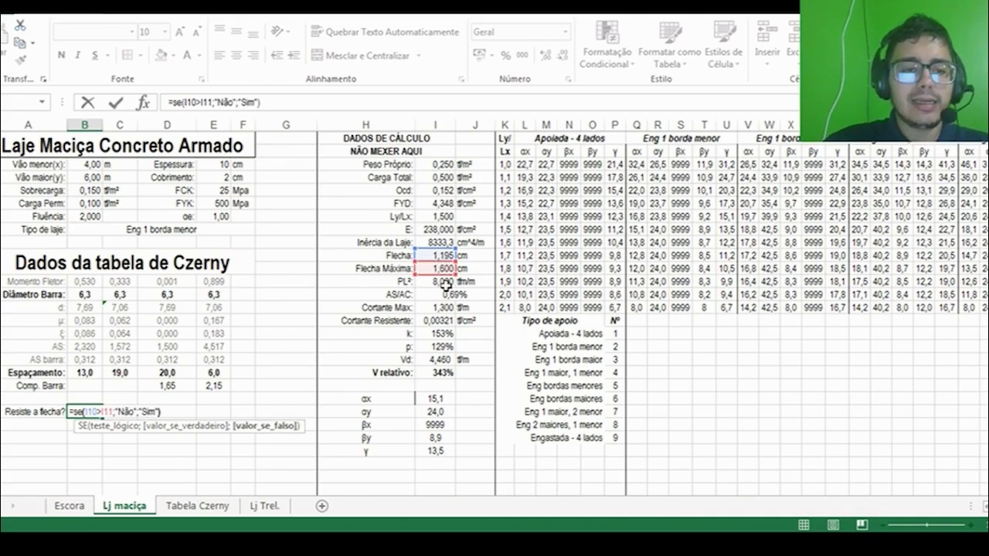
key("Return")
Make the "Resiste a flecha?" label and its result cell bold.
key("shift+Left")
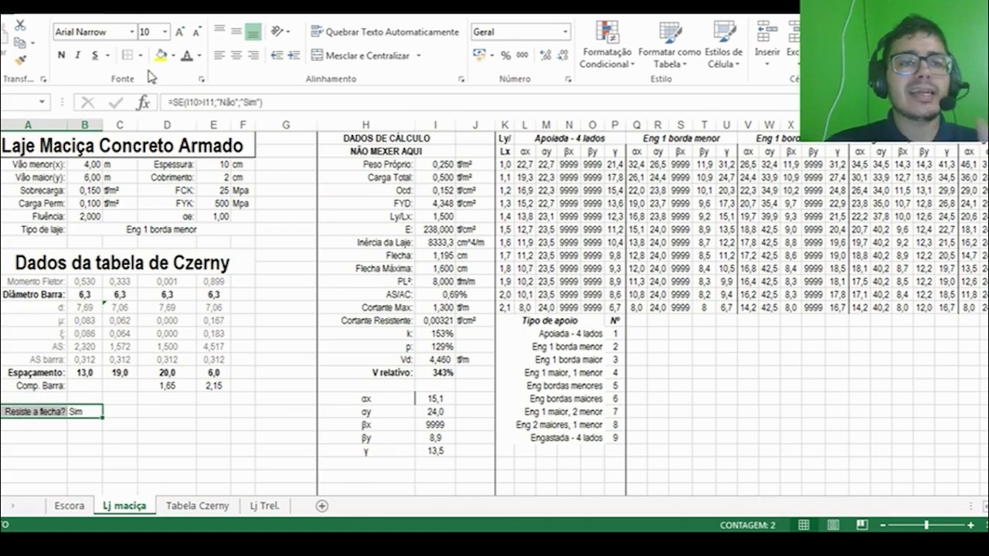
left_click(60, 55)
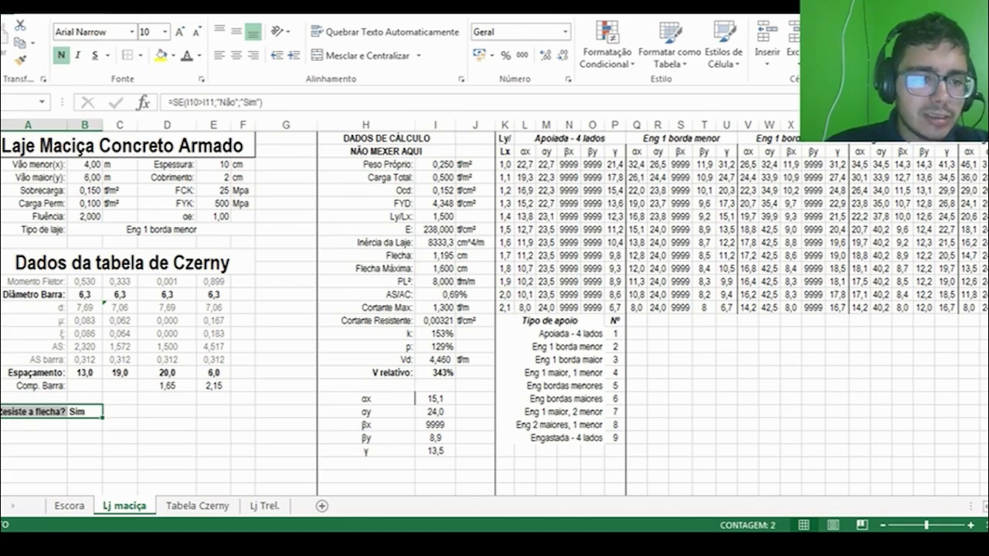
left_click(315, 281)
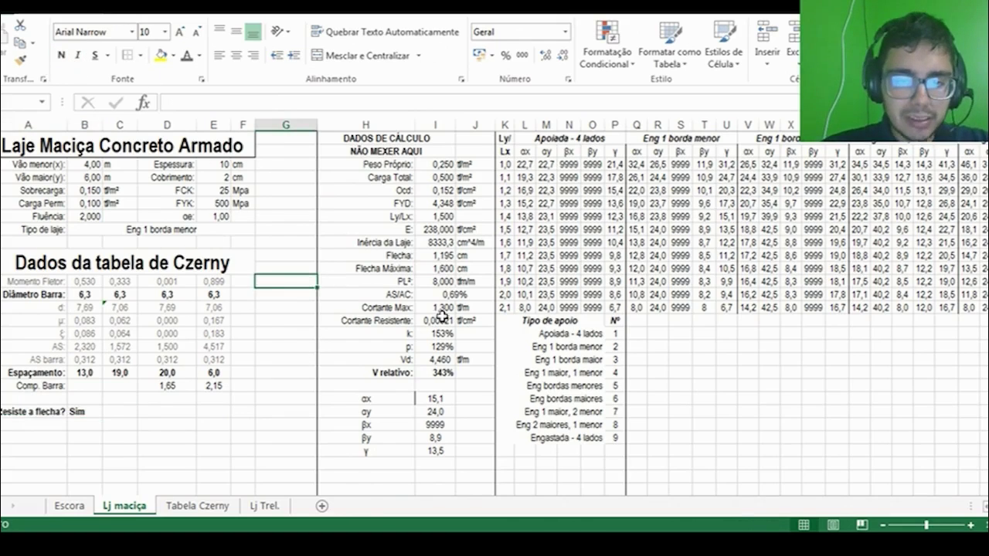
left_click(431, 256)
left_click(433, 268)
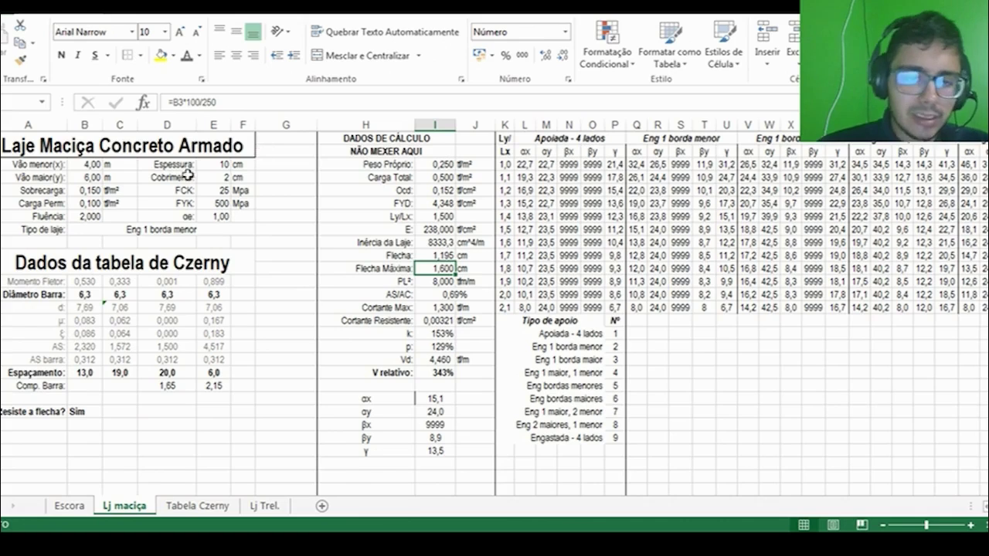
left_click(382, 344)
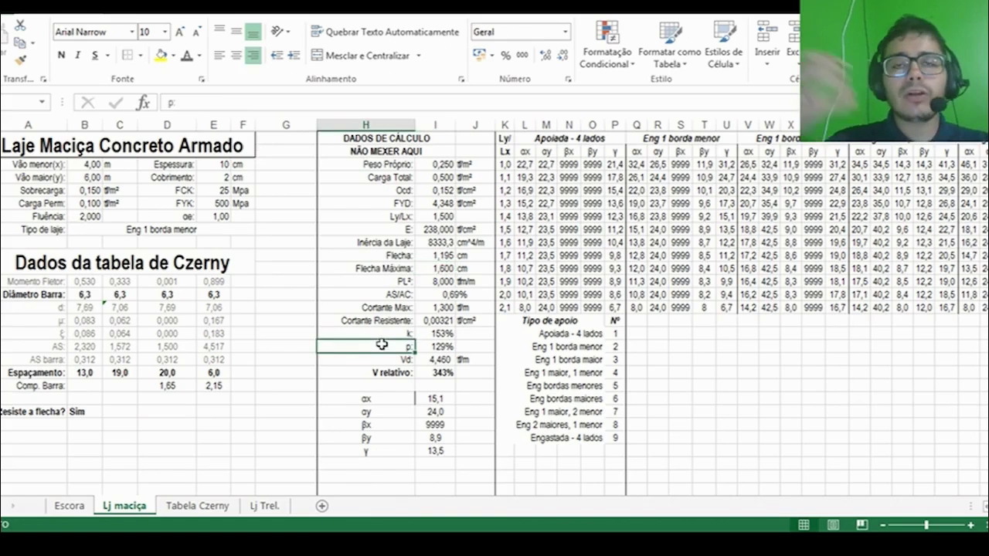
Enter the label "Resiste a cortante?" in column A directly below the deflection check.
left_click(26, 425)
type("Resiste a corta")
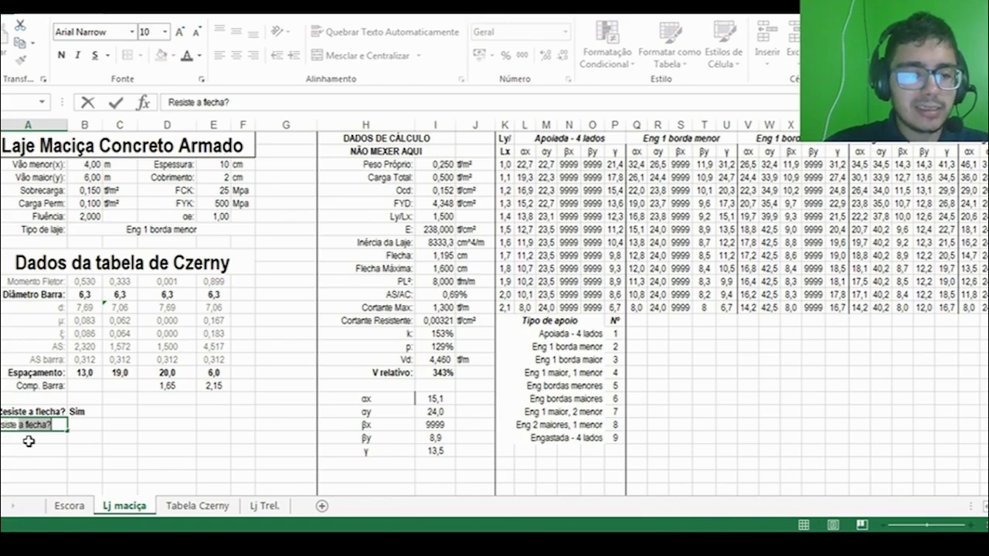
type("nte?")
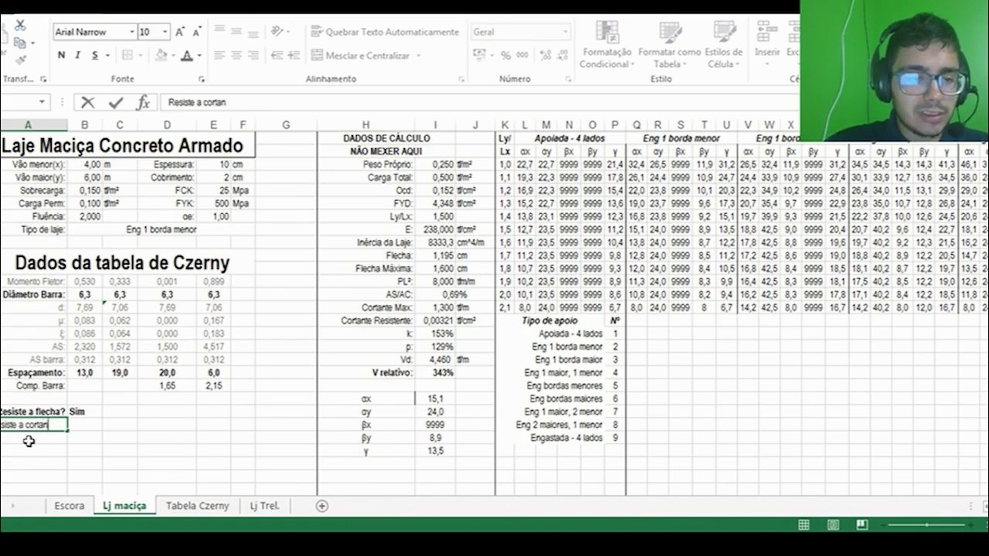
key("Return")
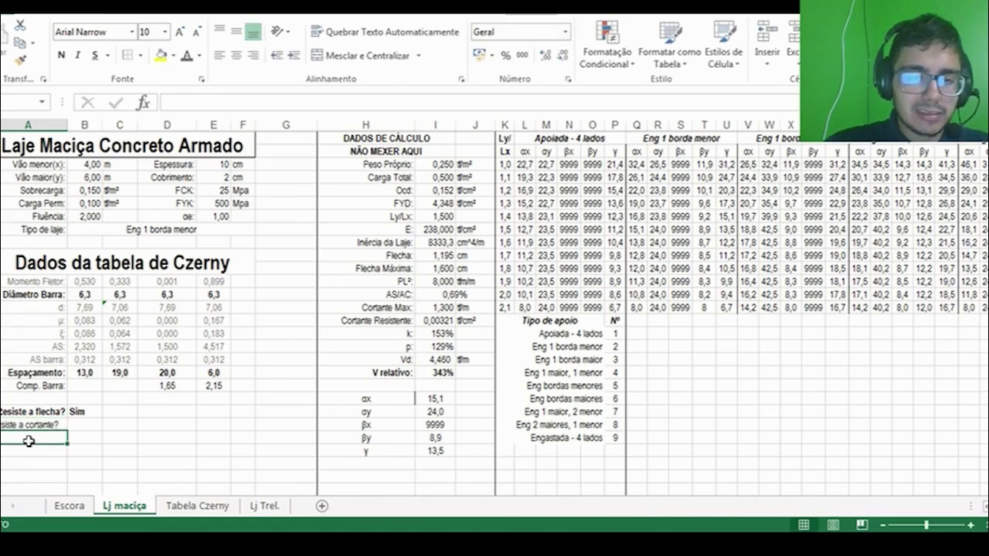
key("Up")
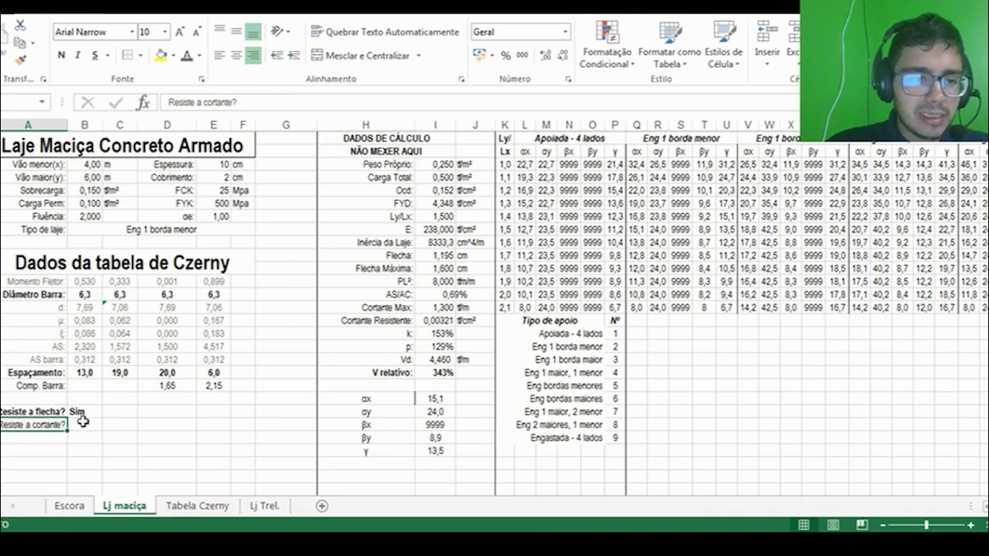
Enter the shear check beside its label as =SE(I19:>1;"Sim";"Não"), based on V relativo.
left_click(87, 426)
type("=se(")
left_click(418, 371)
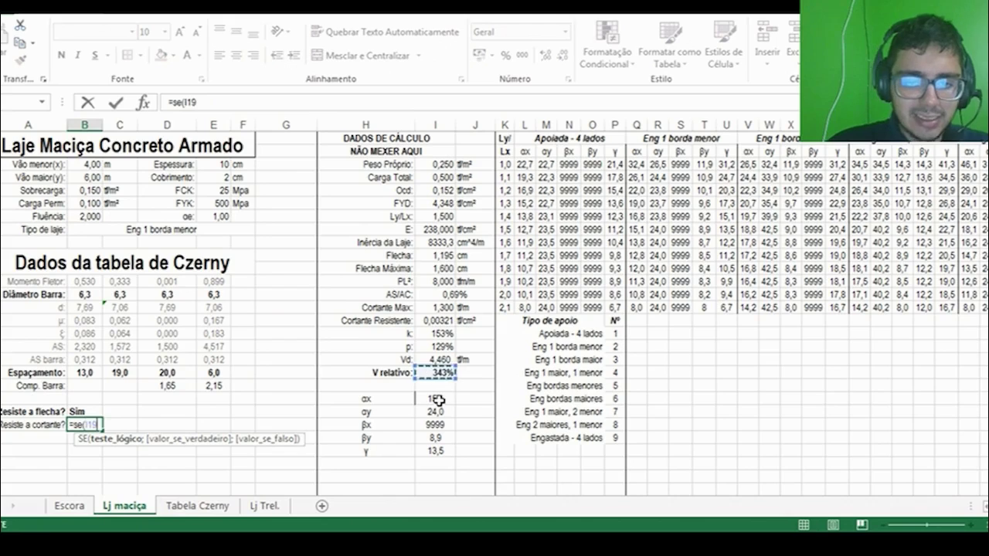
key("F8")
key("Up")
key("Up")
key("Down")
key("Down")
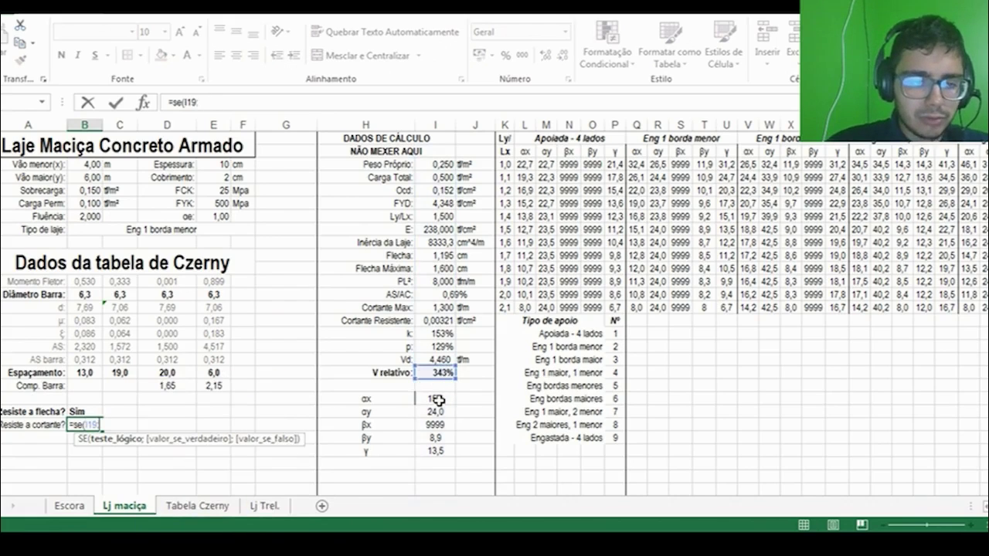
type(">1;\"S")
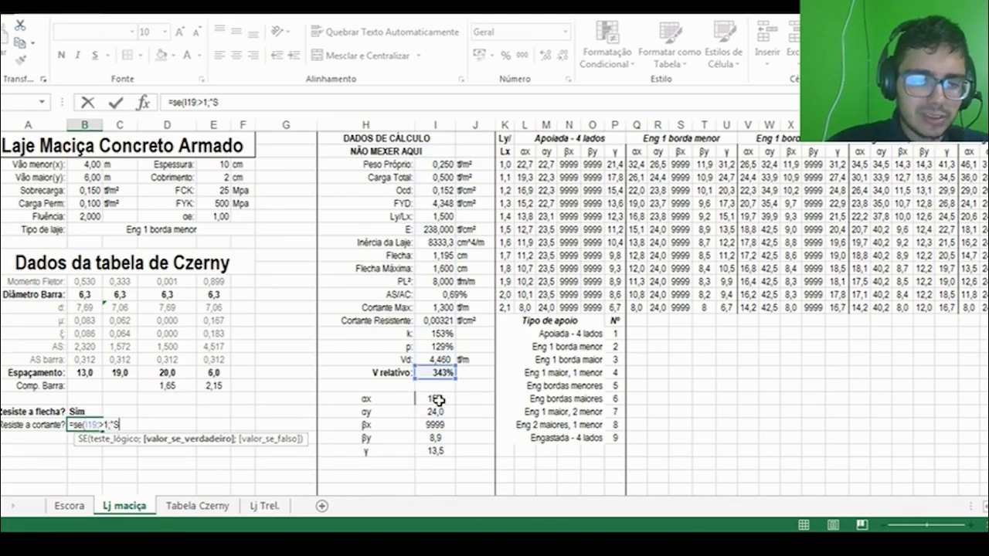
type("im\";\"Não\")")
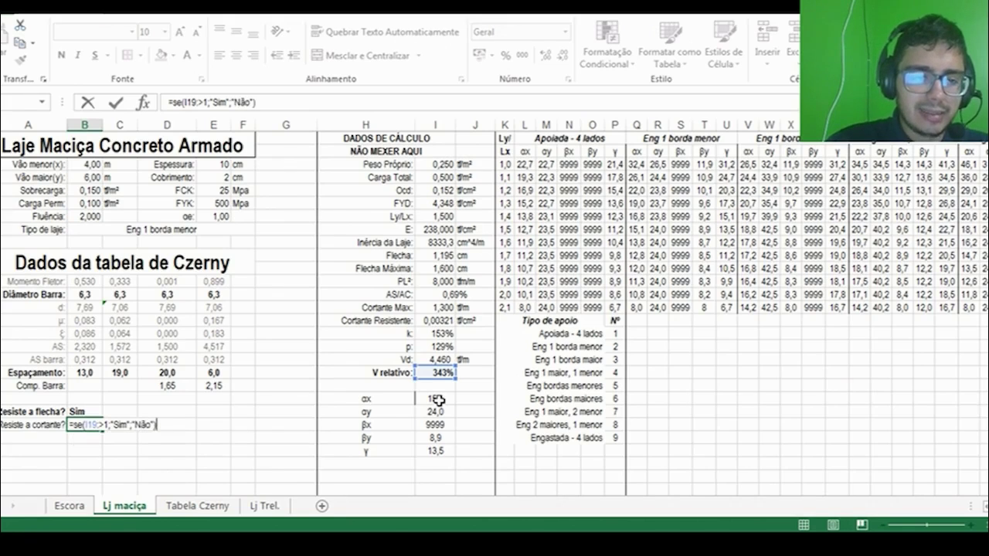
key("Return")
key("Return")
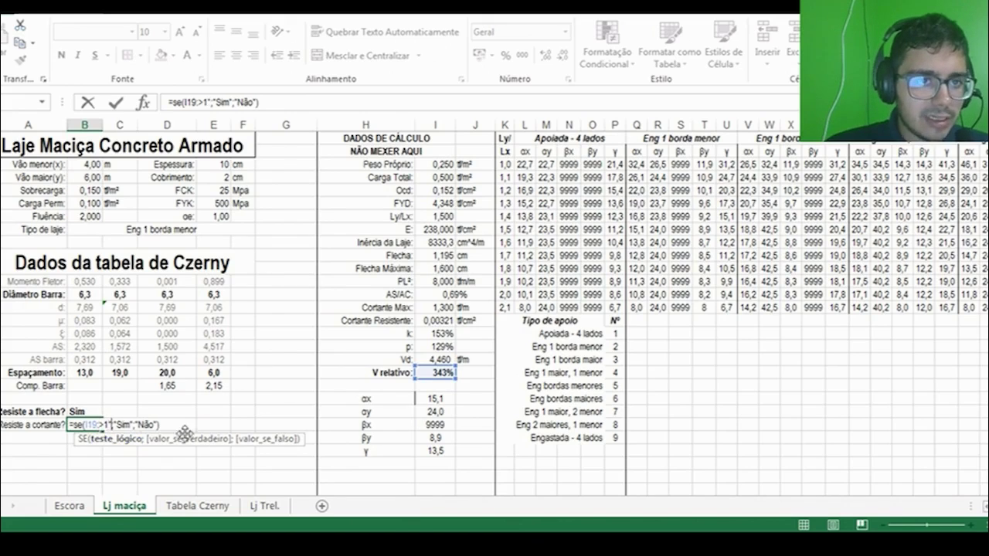
Correct the shear check to =SE(I19>"1";"Sim";"Não"), removing the colon after I19 and putting quotes around the 1.
left_click(203, 102)
type("\"")
key("Right")
type("\"")
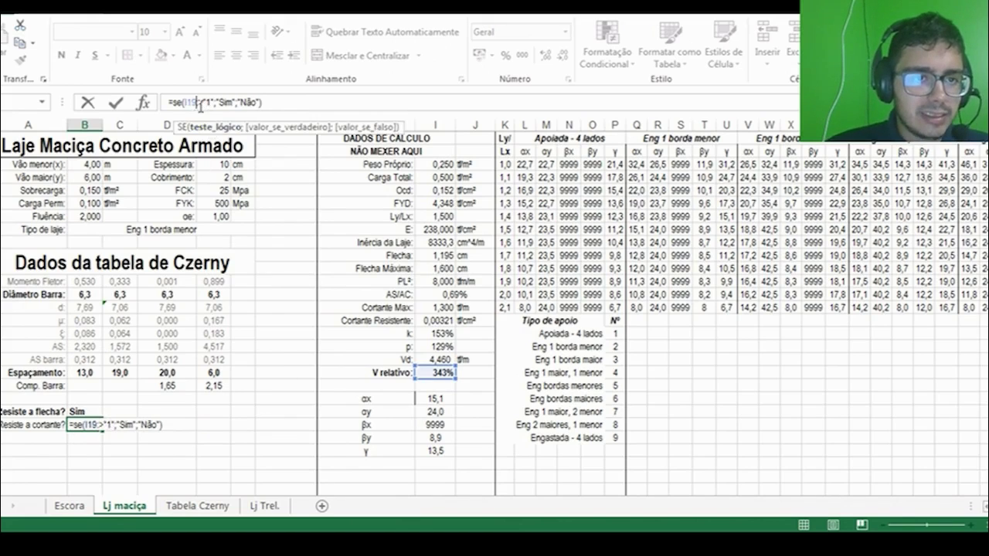
key("Return")
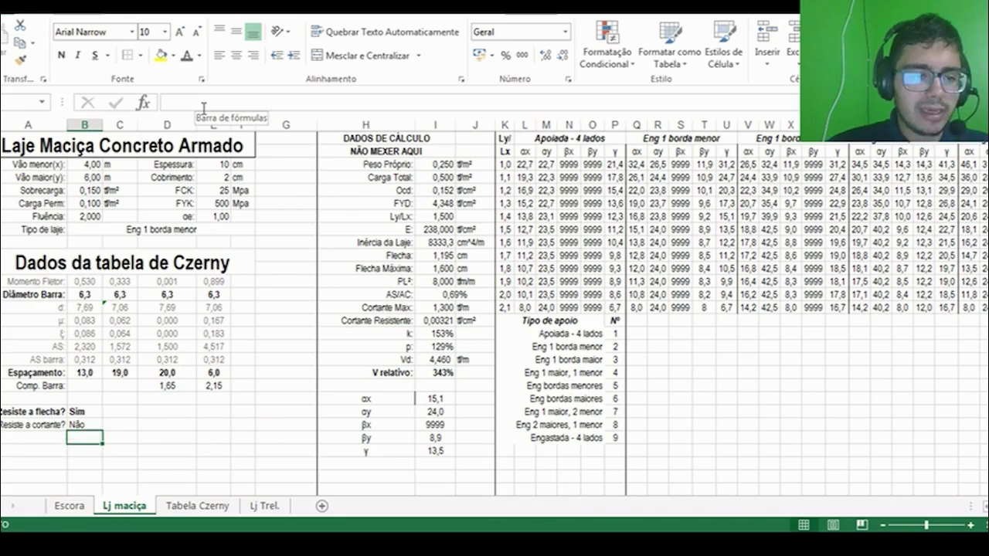
Make the "Resiste a cortante?" label and its result cell bold.
key("Up")
key("shift+Left")
left_click(61, 55)
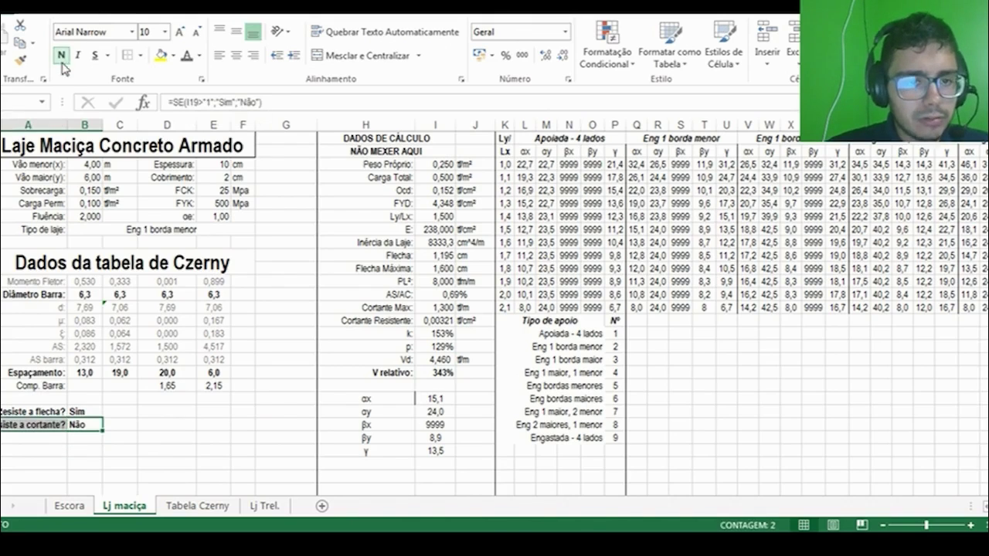
Remove the quotes around the 1 so the shear check reads =SE(I19>1;"Sim";"Não").
left_click(220, 100)
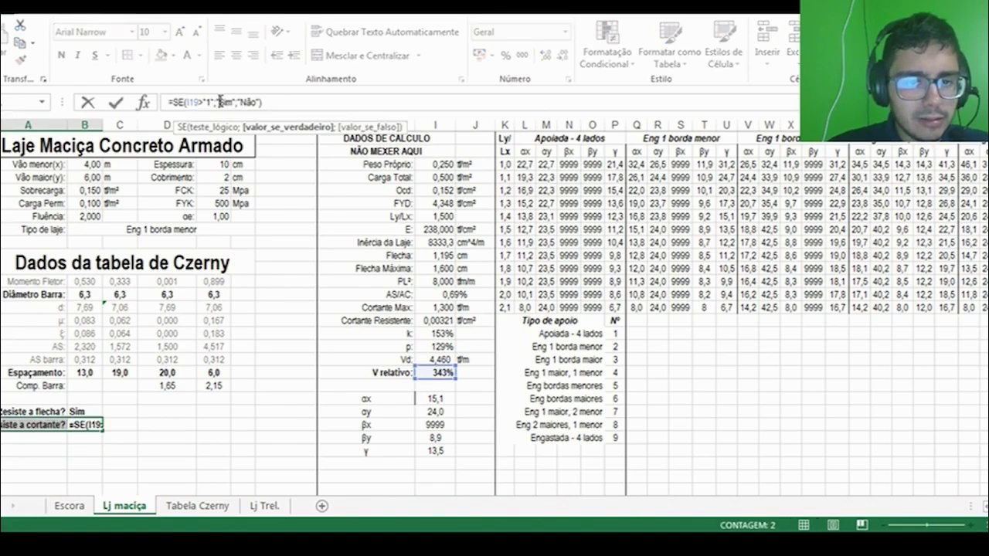
left_click(207, 101)
key("BackSpace")
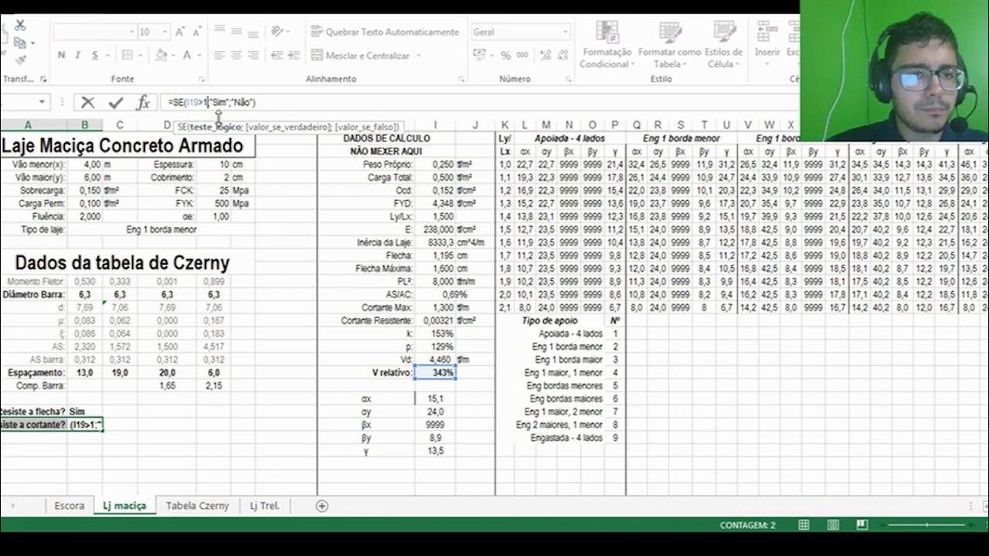
key("Return")
key("Down")
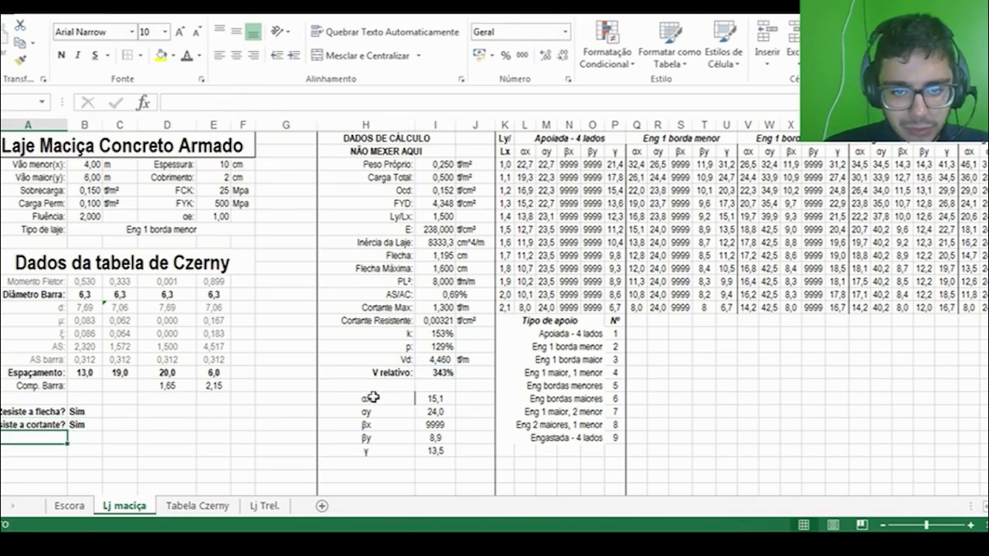
left_click(418, 371)
left_click(229, 107)
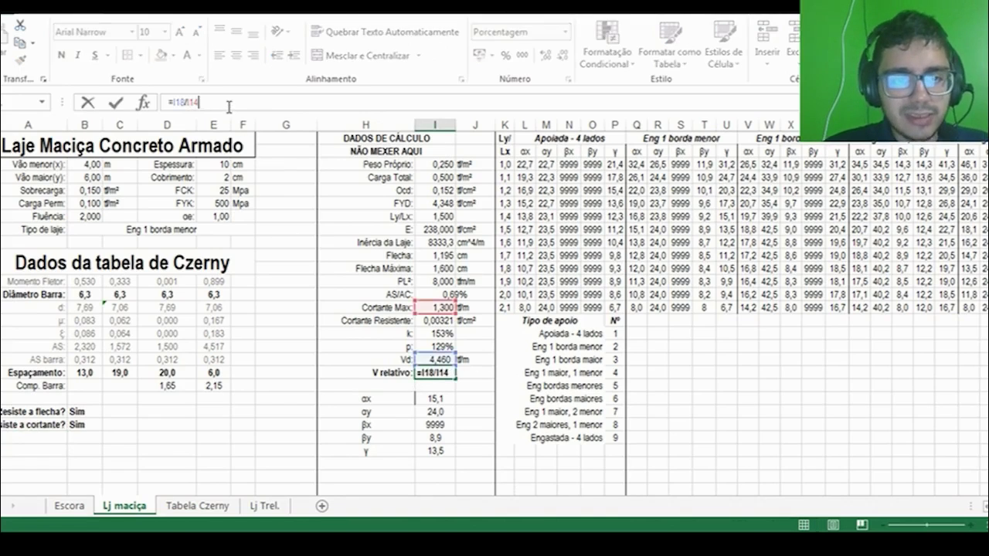
key("Escape")
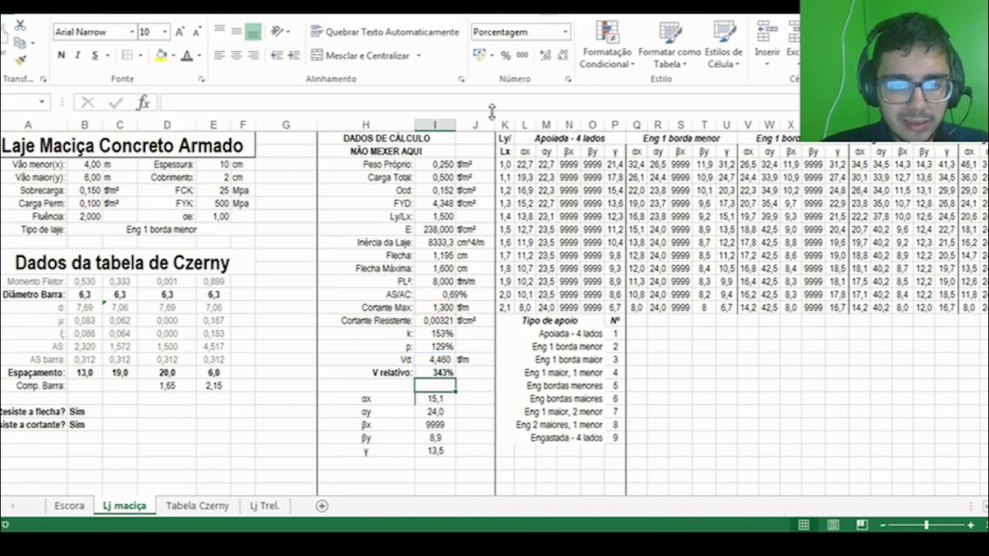
Set the Cortante Max formula to =B3*I4*0,625 and dismiss the transfer quota window.
left_click(429, 307)
left_click(219, 104)
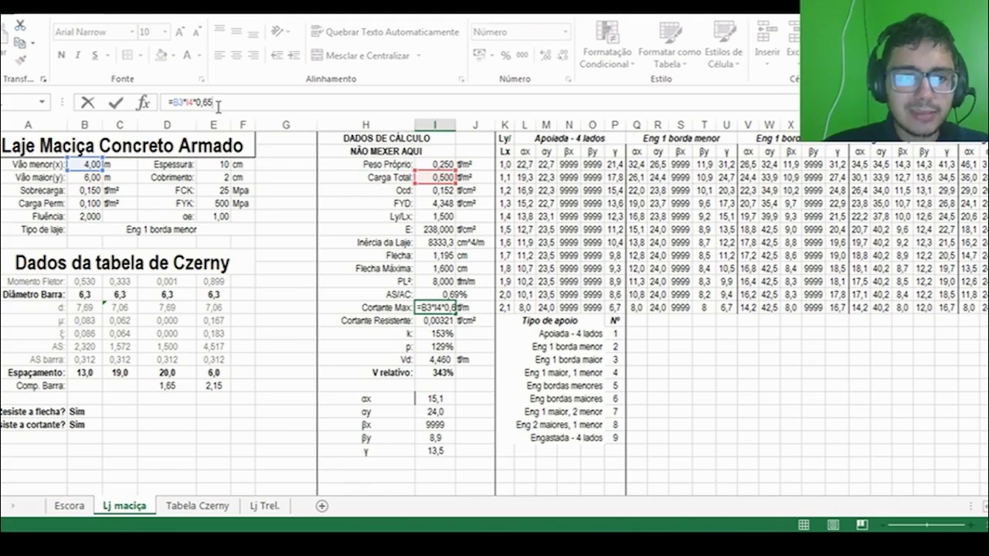
key("BackSpace")
type("25")
key("Return")
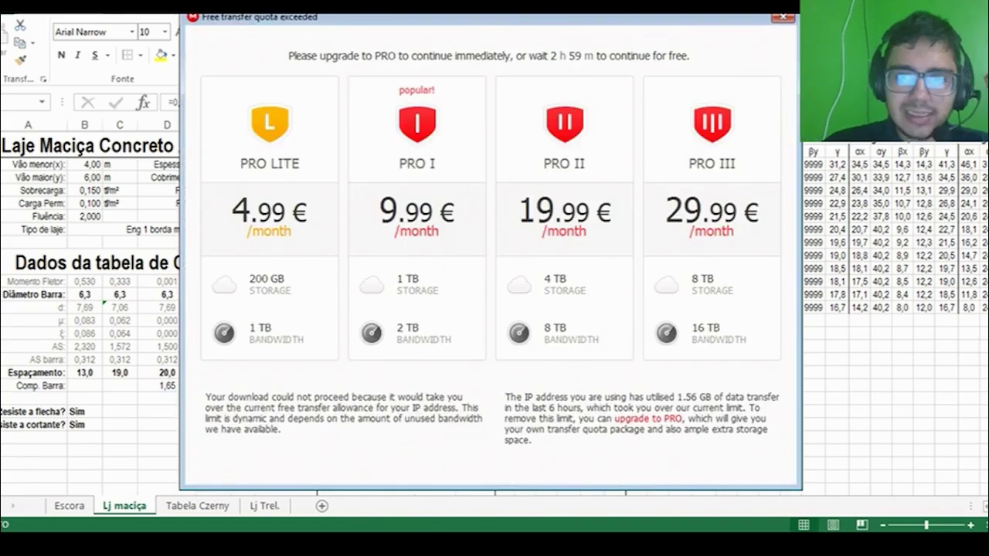
left_click(787, 16)
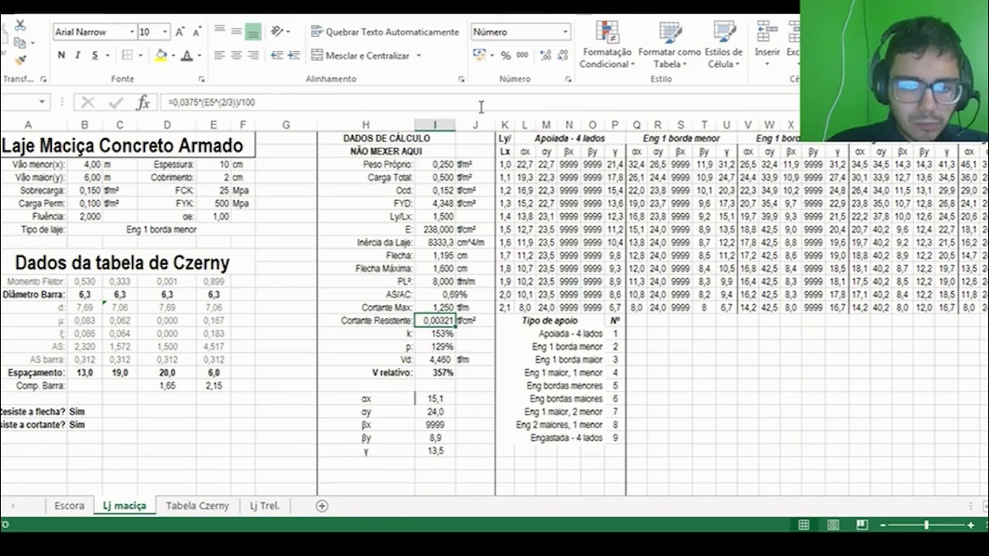
Reduce the Cortante Resistente value to three decimals and save the workbook.
left_click(562, 54)
left_click(562, 55)
left_click(371, 255)
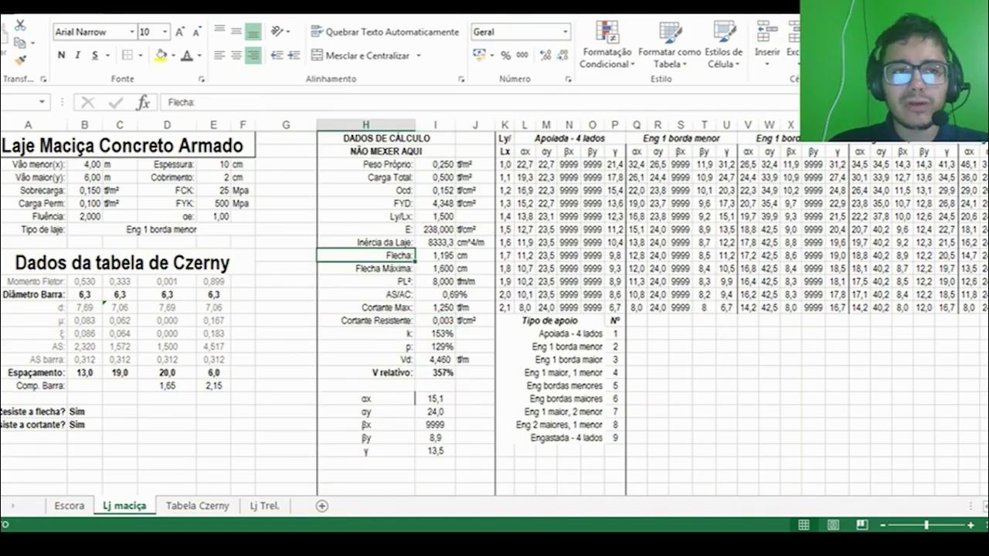
key("ctrl+s")
Widen column A slightly so the bold check labels fit.
left_click(141, 150)
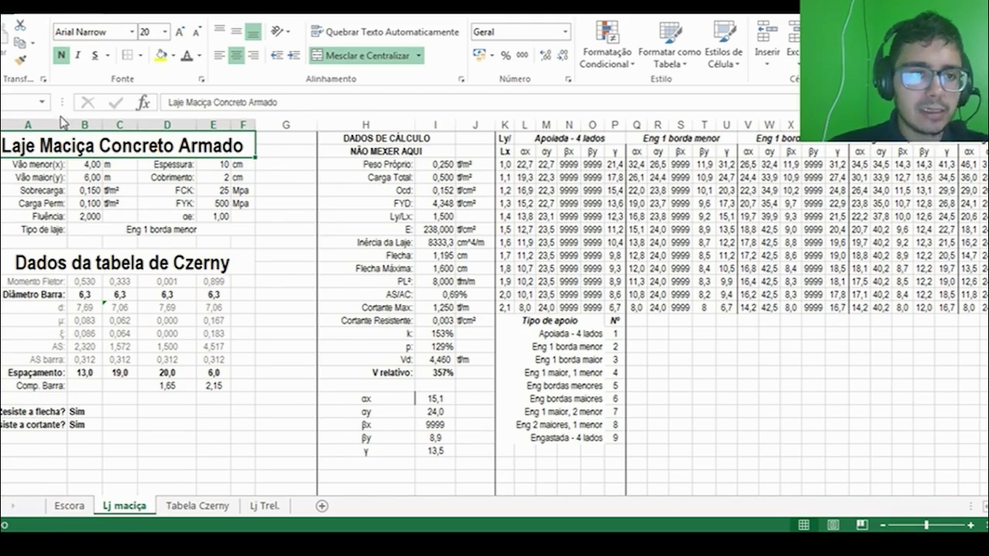
left_click_drag(67, 124, 72, 124)
left_click_drag(31, 164, 242, 299)
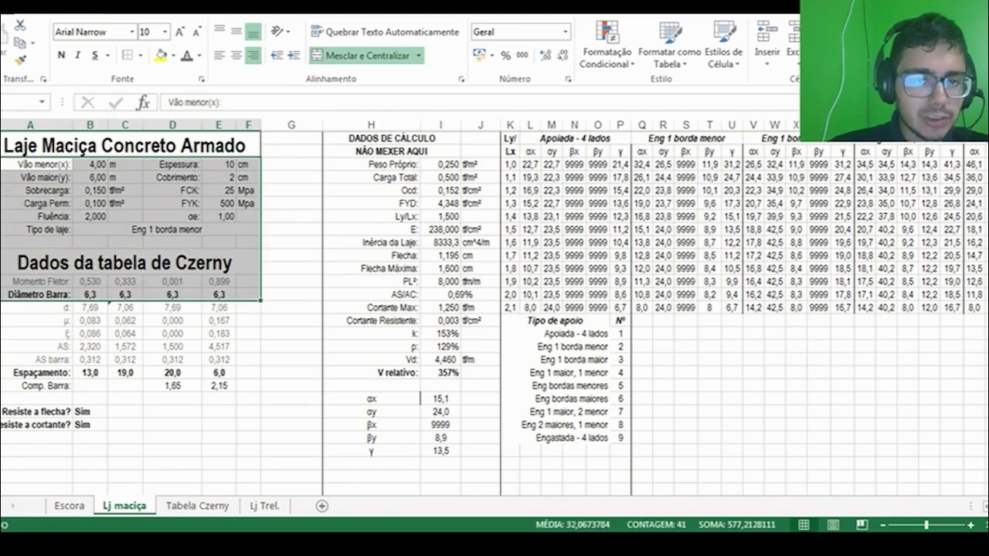
Apply a grey font colour to the calculation data and coefficient tables from column H onward.
left_click_drag(386, 139, 371, 487)
scroll(472, 224, "right", 20)
left_click(459, 123, "shift")
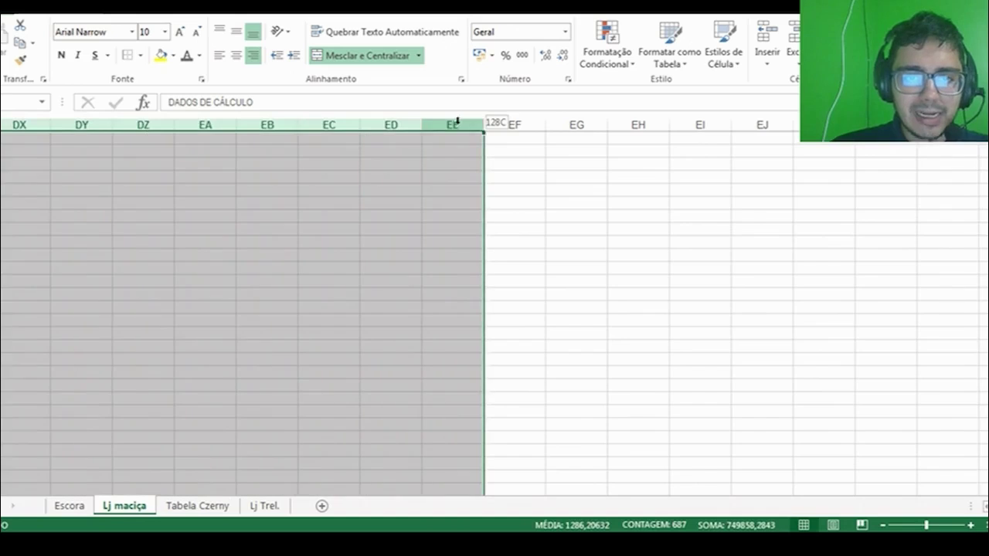
key("ctrl+BackSpace")
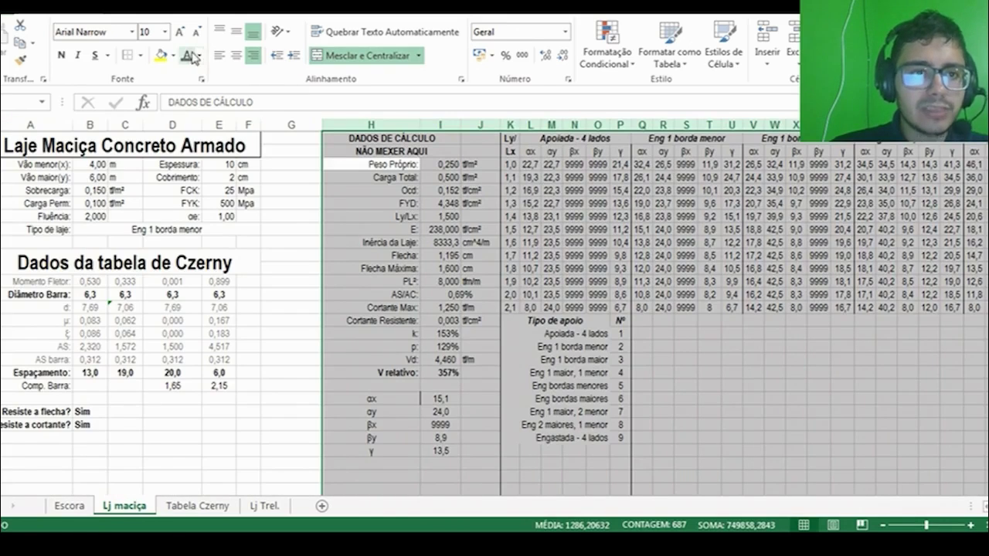
key("Return")
left_click(248, 189)
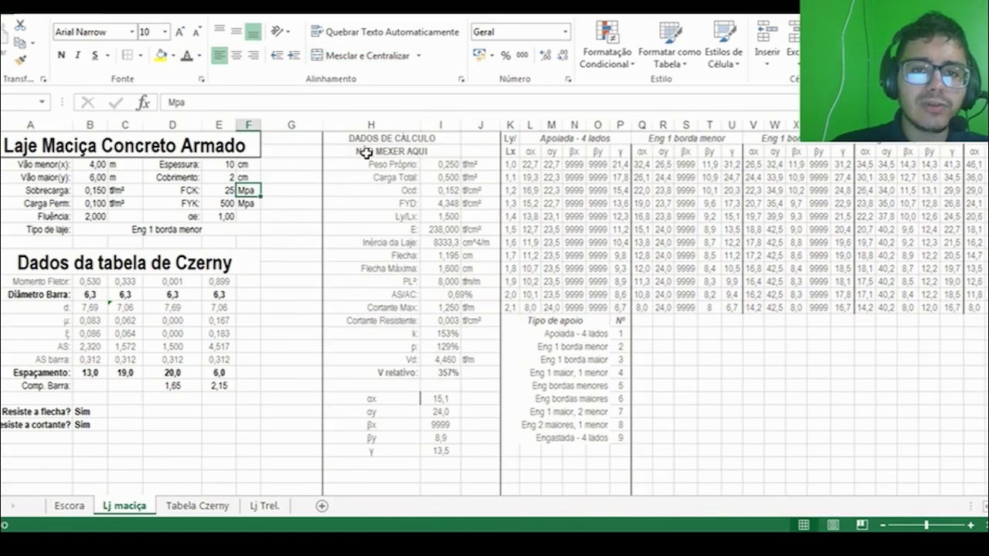
Clear the border from the αx value cell in the calculation data.
left_click(449, 401)
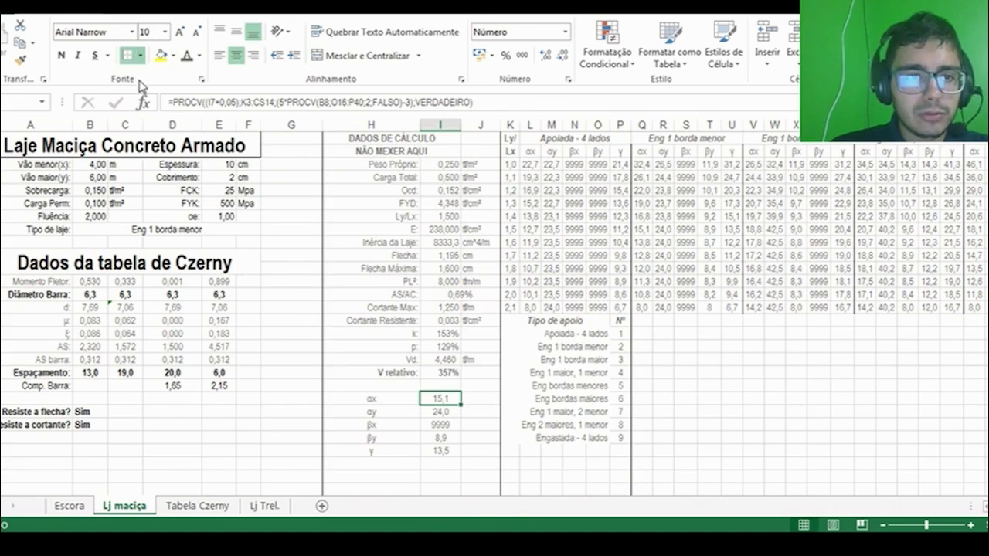
left_click(166, 230)
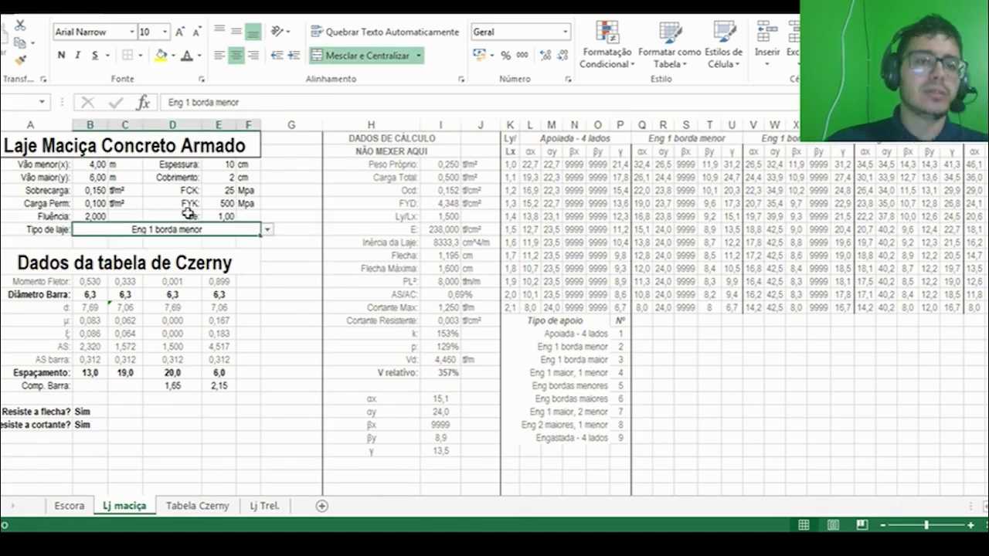